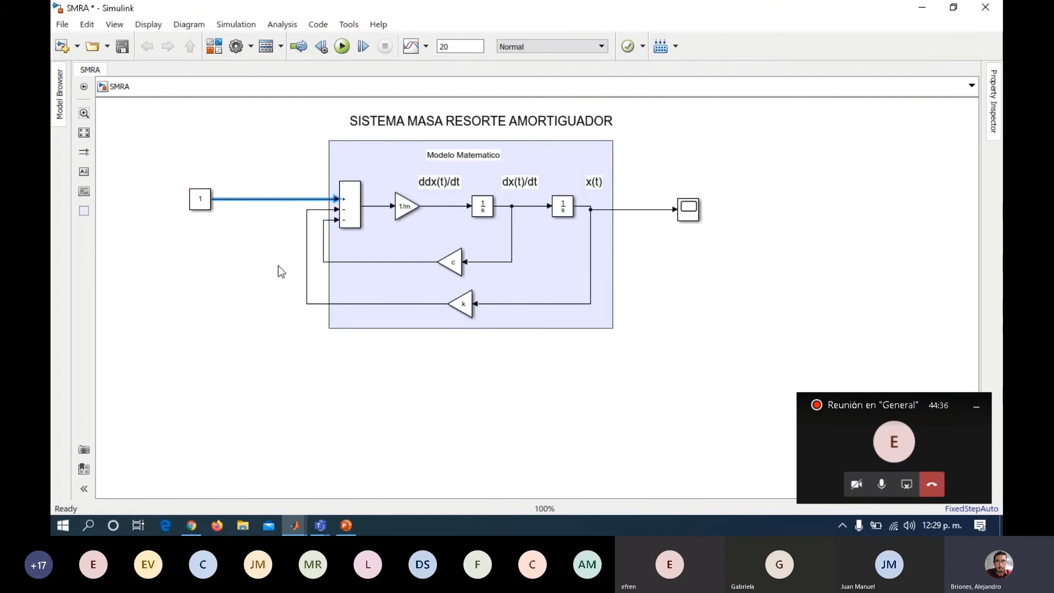
Group the whole mass-spring-damper diagram, except the Constant and Scope blocks, into a subsystem and enlarge its block.
drag(278, 107, 638, 351)
mouse_move(650, 349)
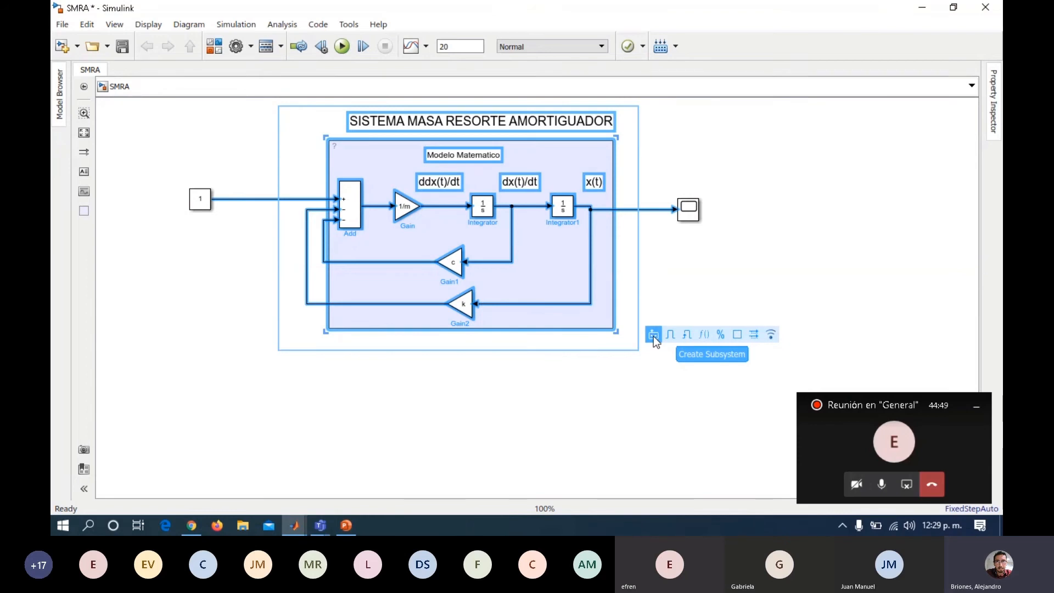
click(653, 336)
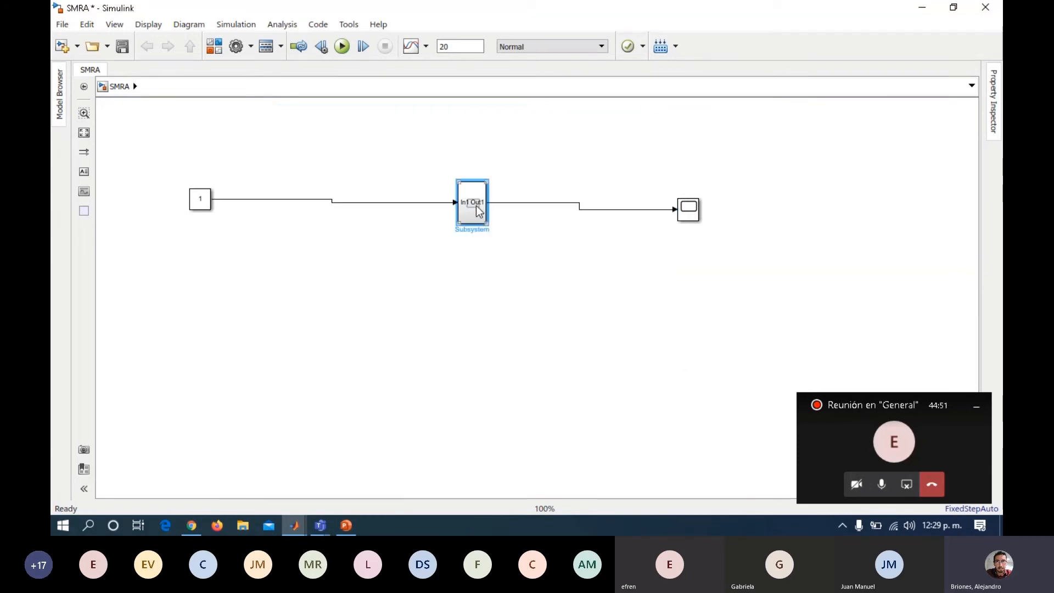
drag(461, 223, 398, 230)
drag(489, 180, 524, 172)
drag(470, 207, 486, 203)
click(486, 270)
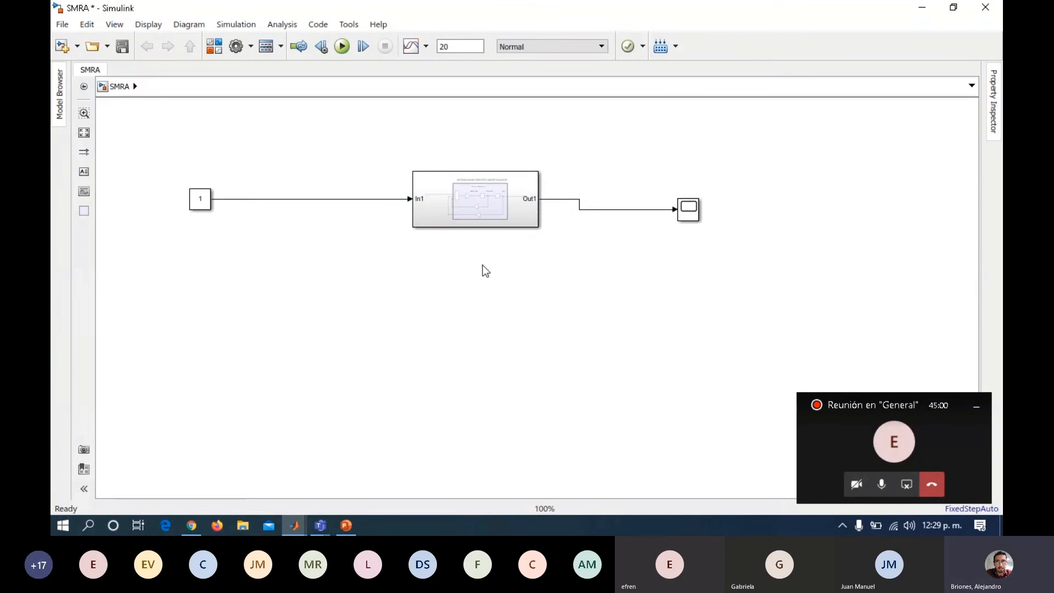
Delete the Constant input block and the Scope block together with their signal lines.
click(505, 195)
click(548, 205)
drag(157, 175, 287, 242)
key(Delete)
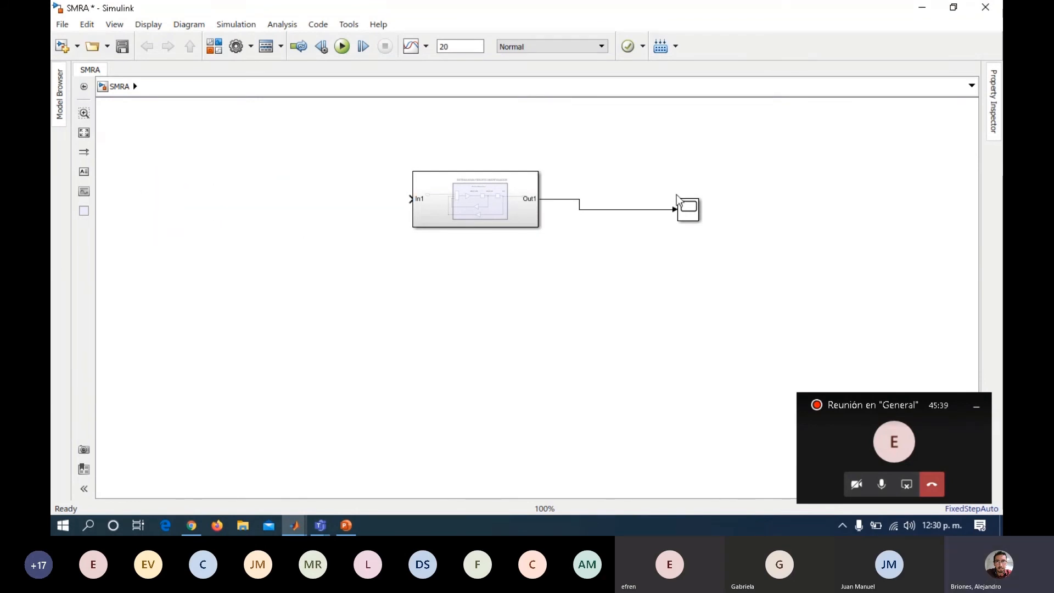
drag(665, 184, 734, 253)
key(Delete)
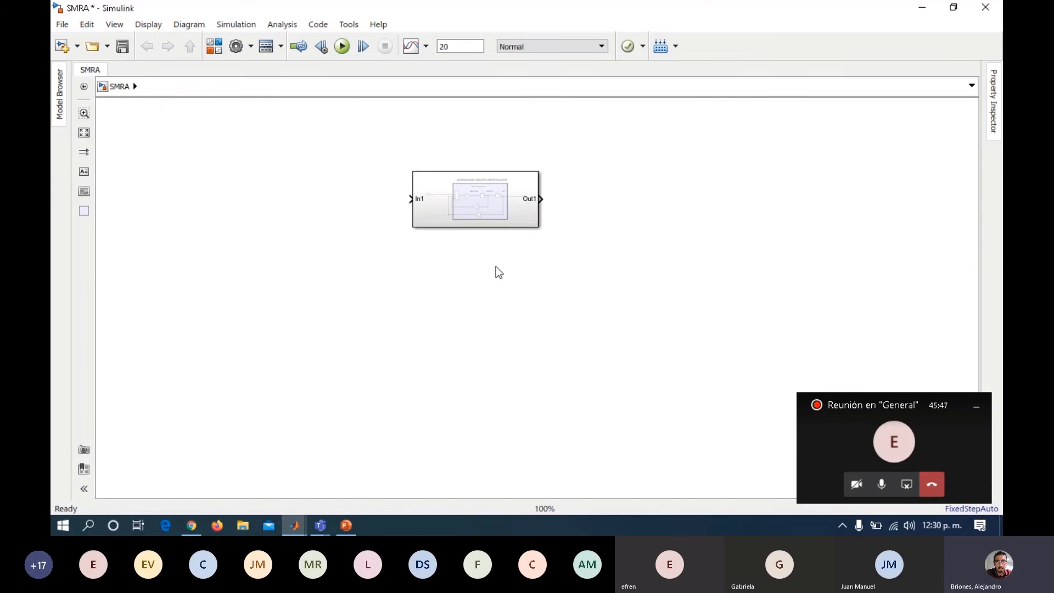
Add a Step source block well before the subsystem's input, leaving its step time at the default.
double_click(133, 206)
text(step)
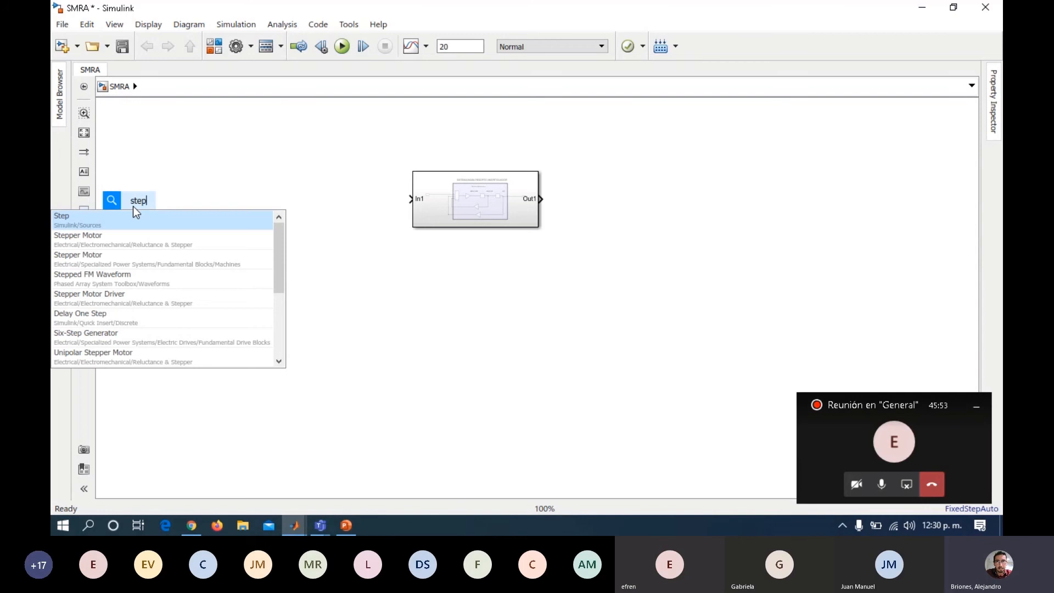
key(Return)
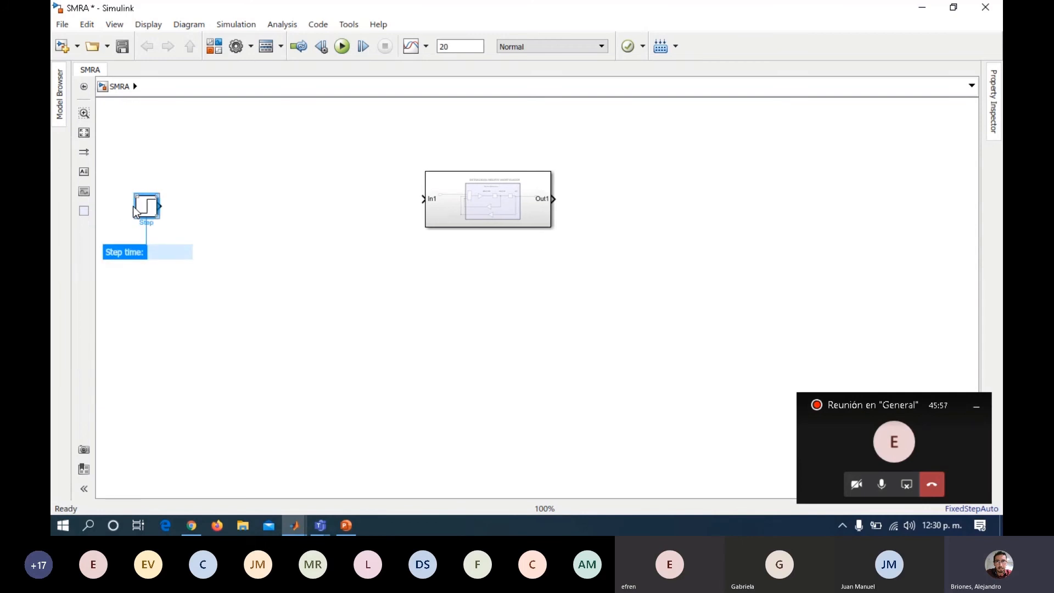
key(Escape)
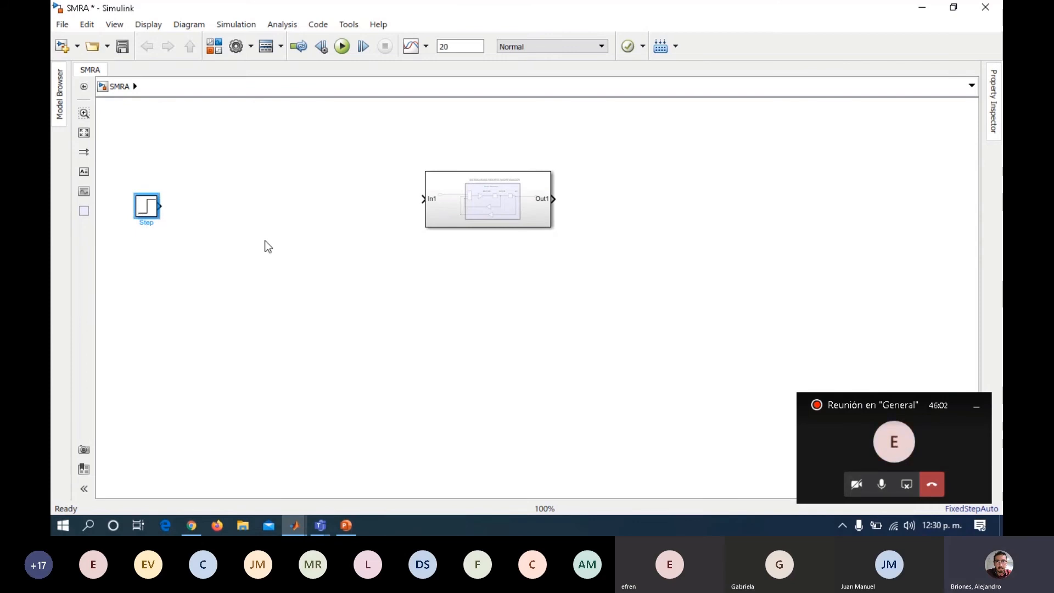
Add a round Sum block after the Step block, with a plus sign for the reference and a minus sign for the feedback.
double_click(226, 207)
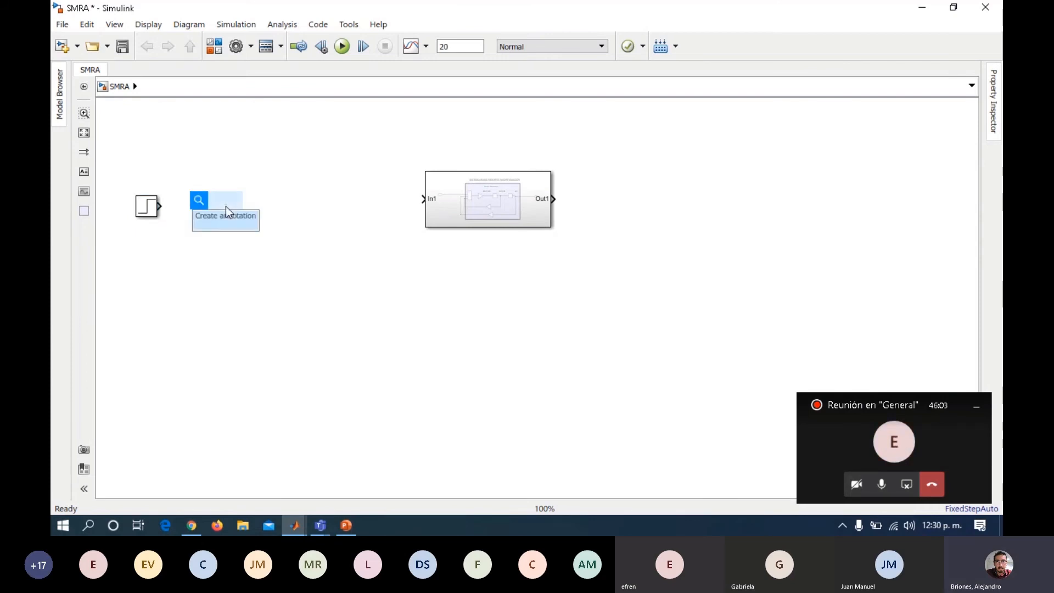
text(sum)
key(Return)
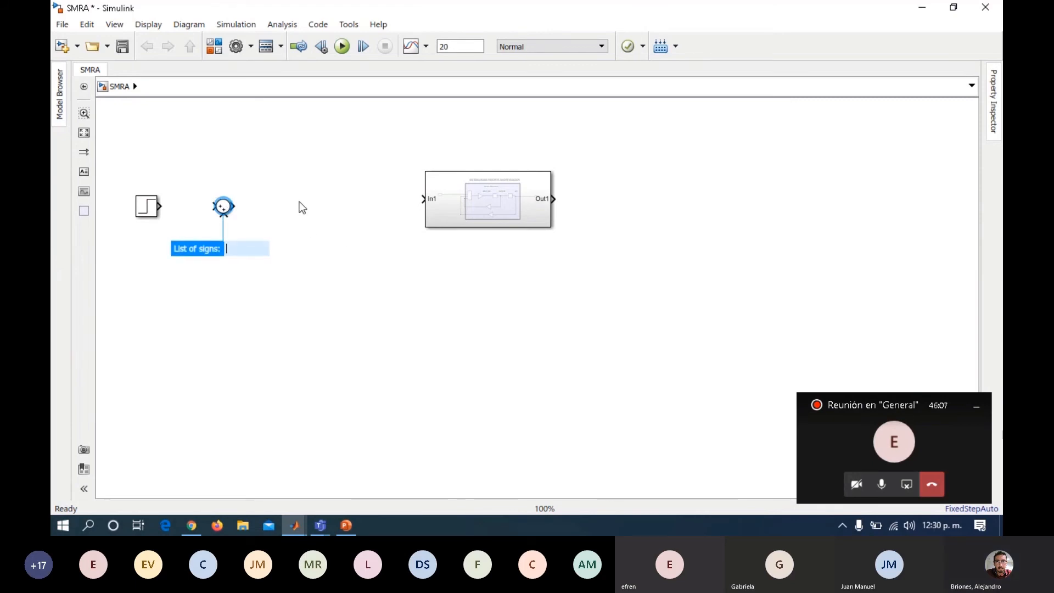
text(+)
text(+)
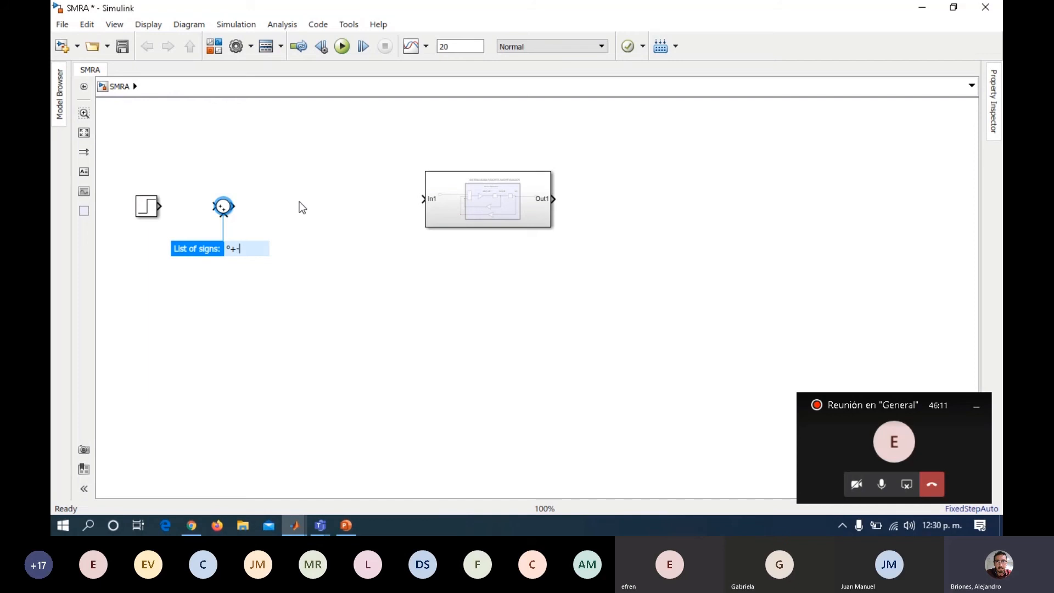
key(BackSpace)
text(|)
key(Return)
Add a continuous PID Controller block between the Sum block and the subsystem.
double_click(284, 210)
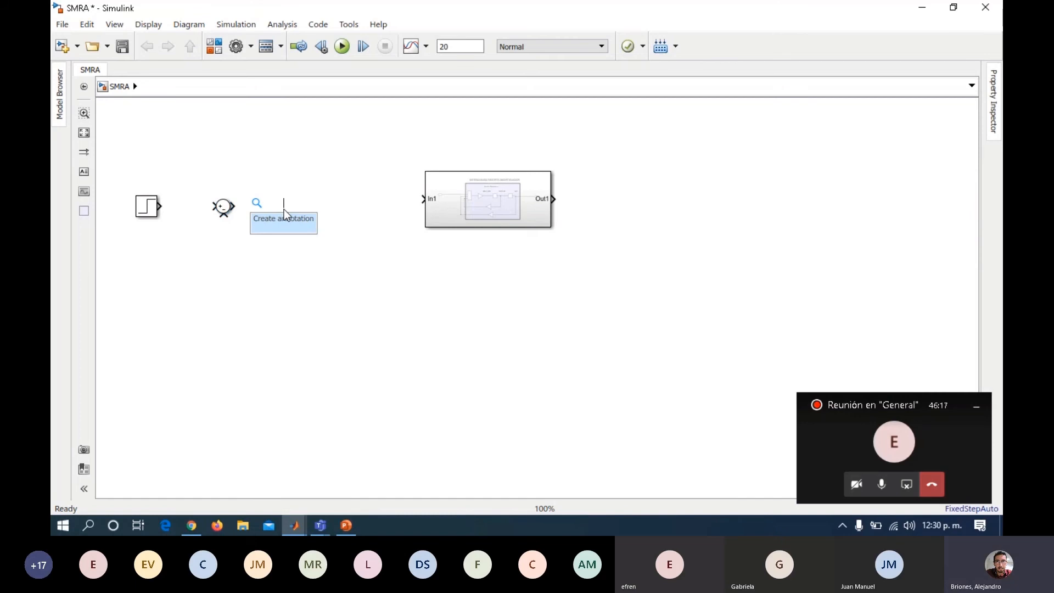
text(pid)
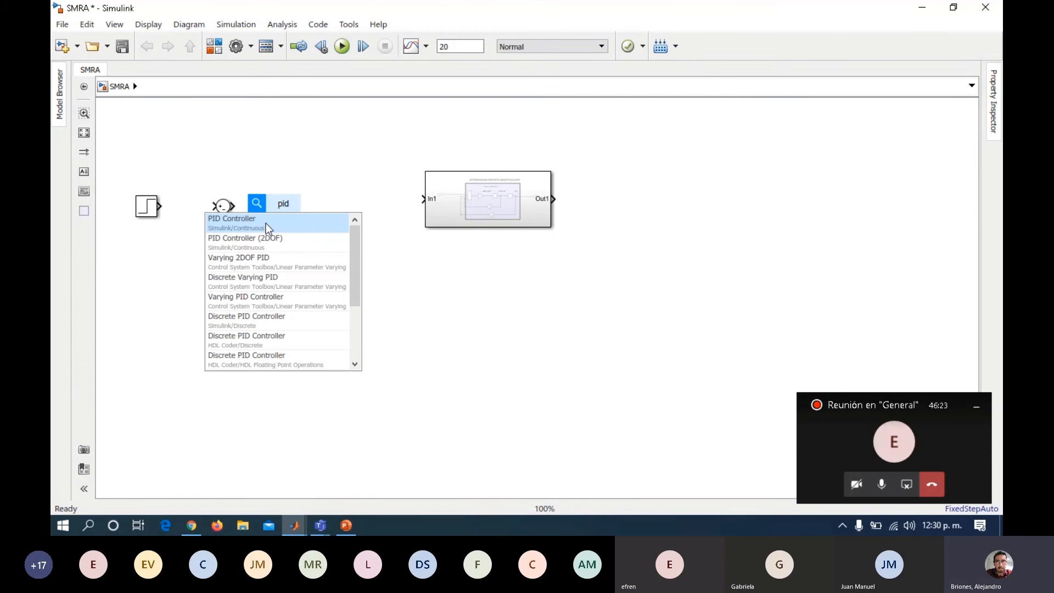
click(271, 222)
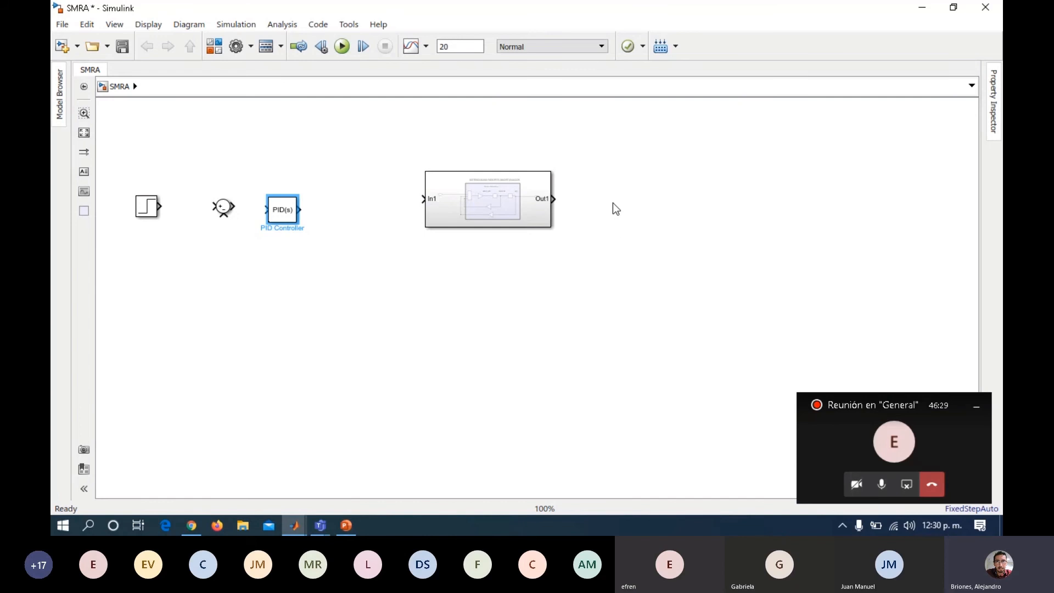
click(643, 205)
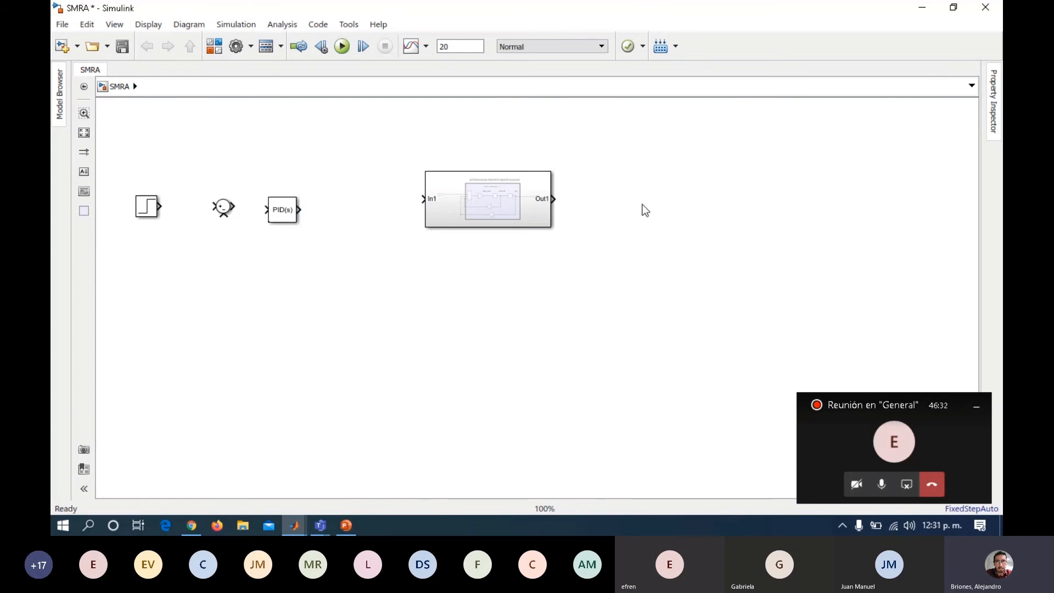
Add a Transport Delay block after the subsystem's output with a time delay of 3.
double_click(615, 205)
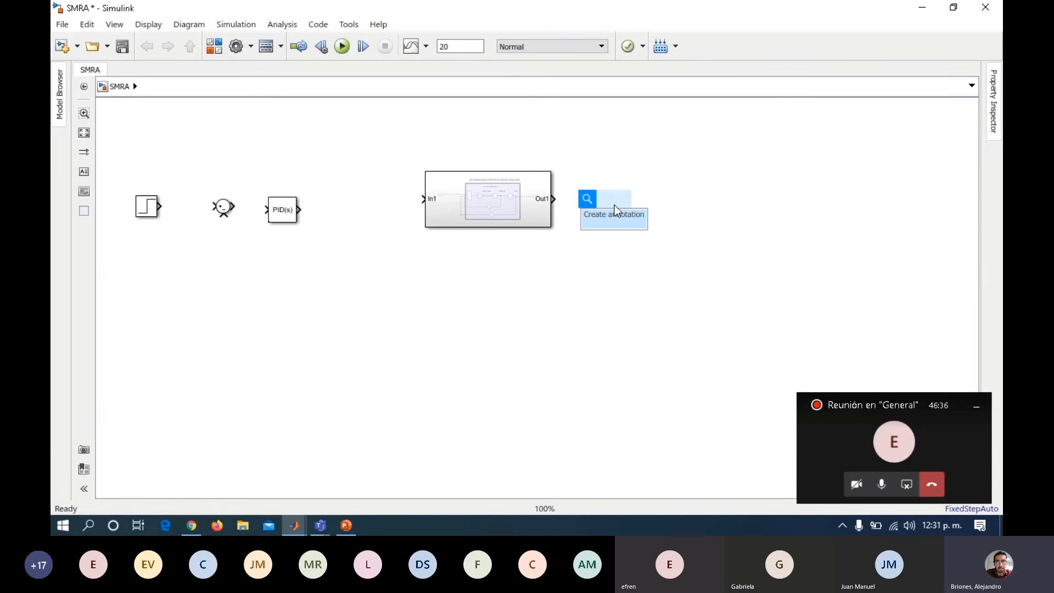
text(dela)
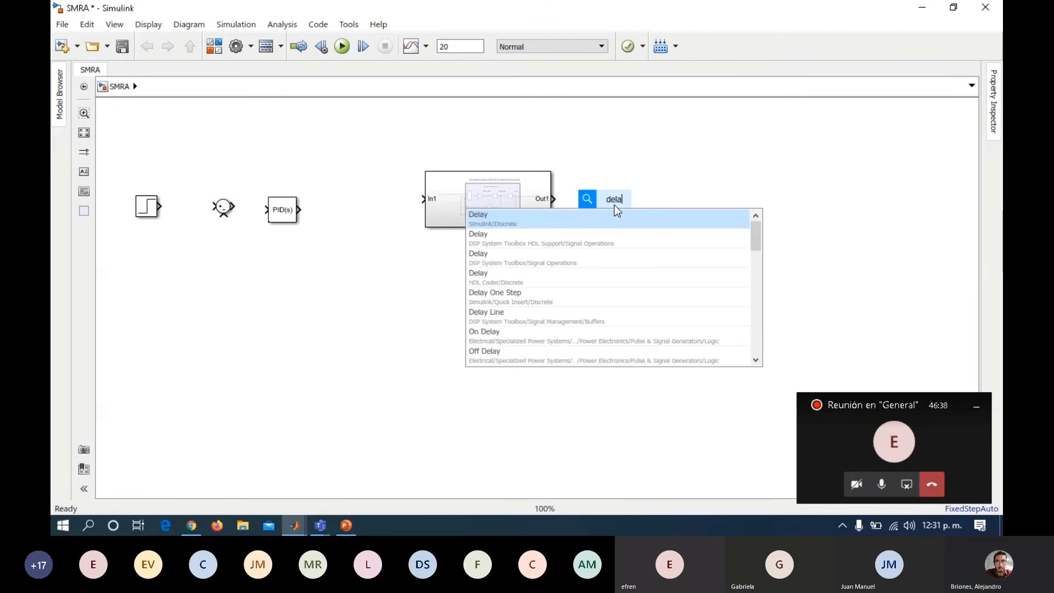
key(BackSpace)
key(BackSpace)
key(BackSpace)
key(BackSpace)
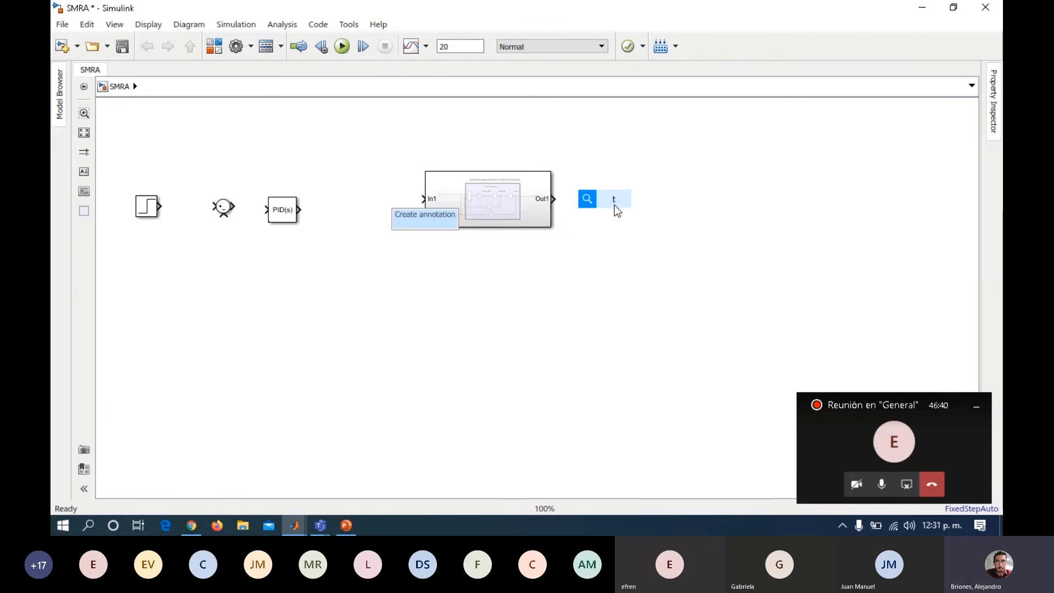
text(trans)
key(Return)
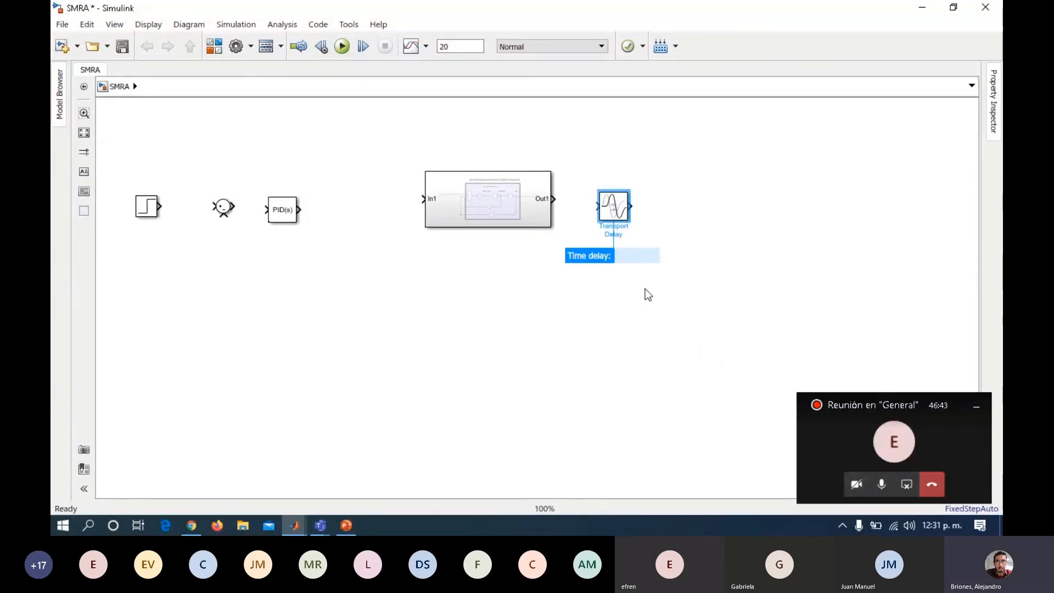
text(3)
key(Return)
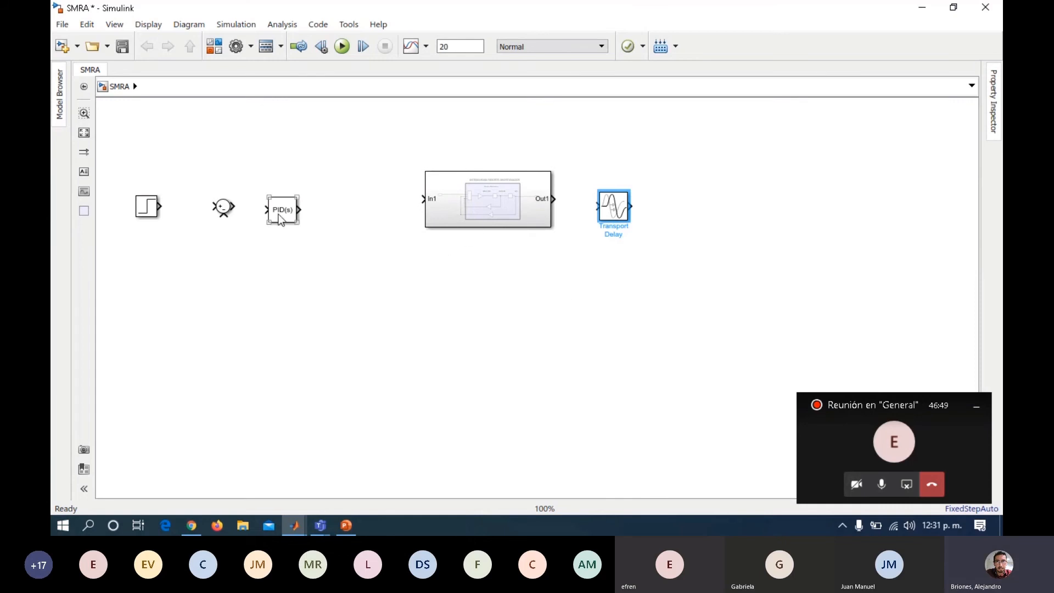
Align the PID Controller, Sum, Step and Transport Delay blocks in a row with the subsystem's ports.
drag(281, 214, 333, 204)
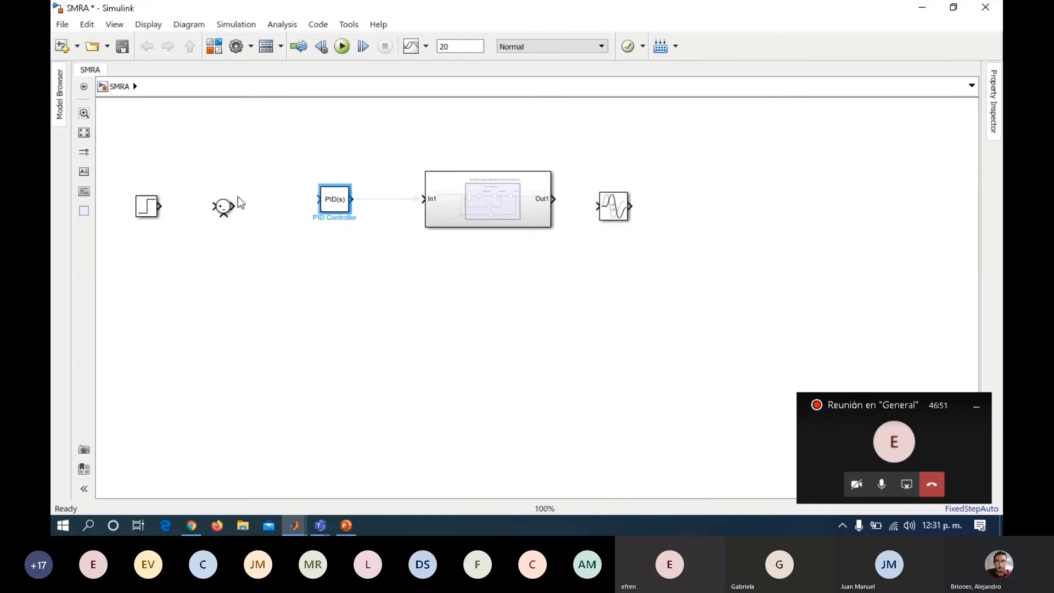
drag(222, 214, 237, 206)
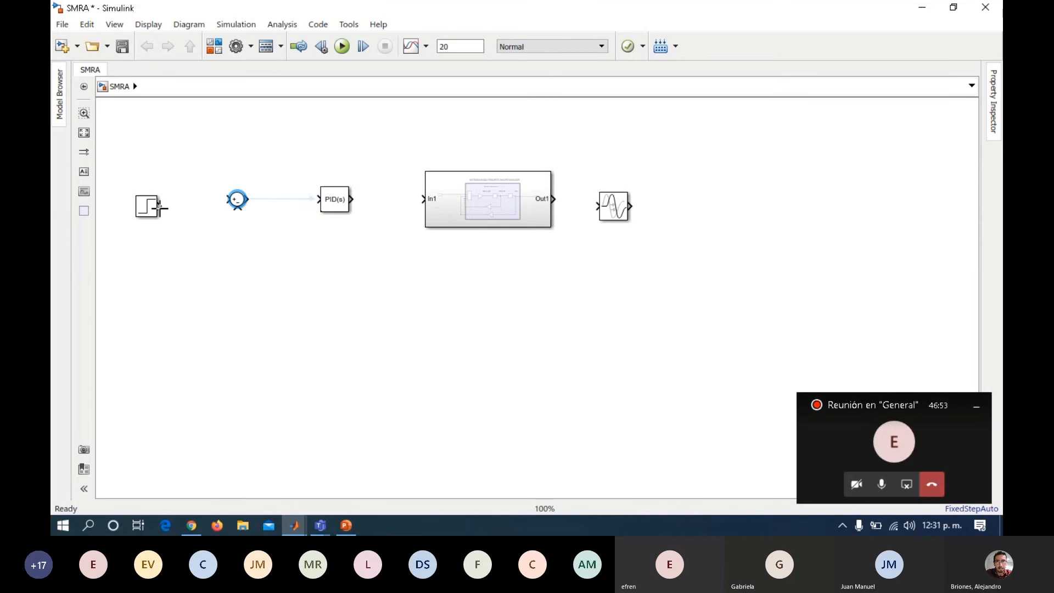
drag(153, 213, 172, 205)
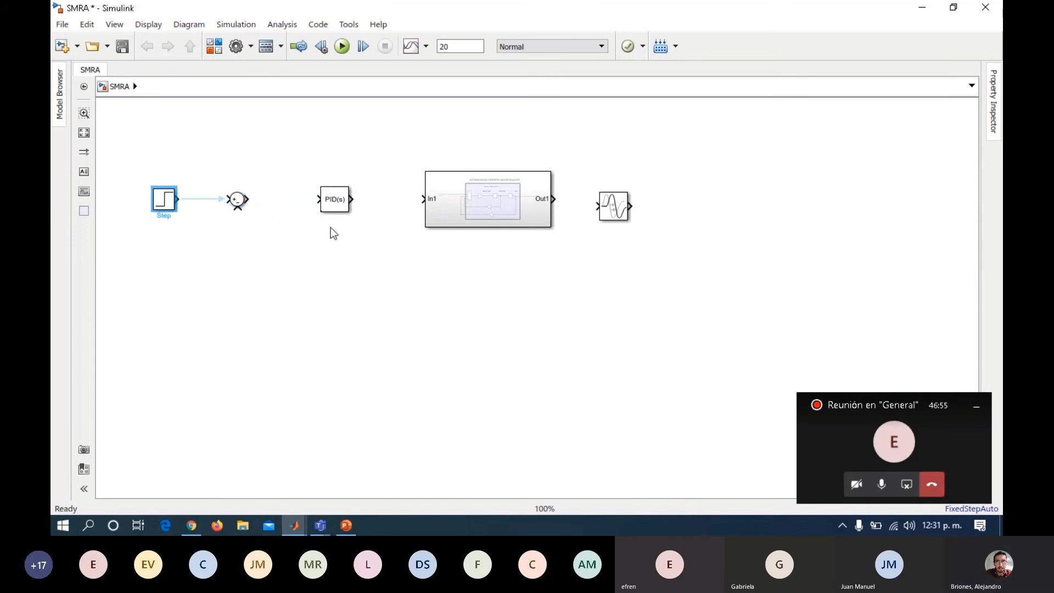
drag(619, 212, 633, 204)
Connect Step, Sum, PID Controller, subsystem and Transport Delay in series, and feed the delay output back to the Sum's negative input.
click(161, 206)
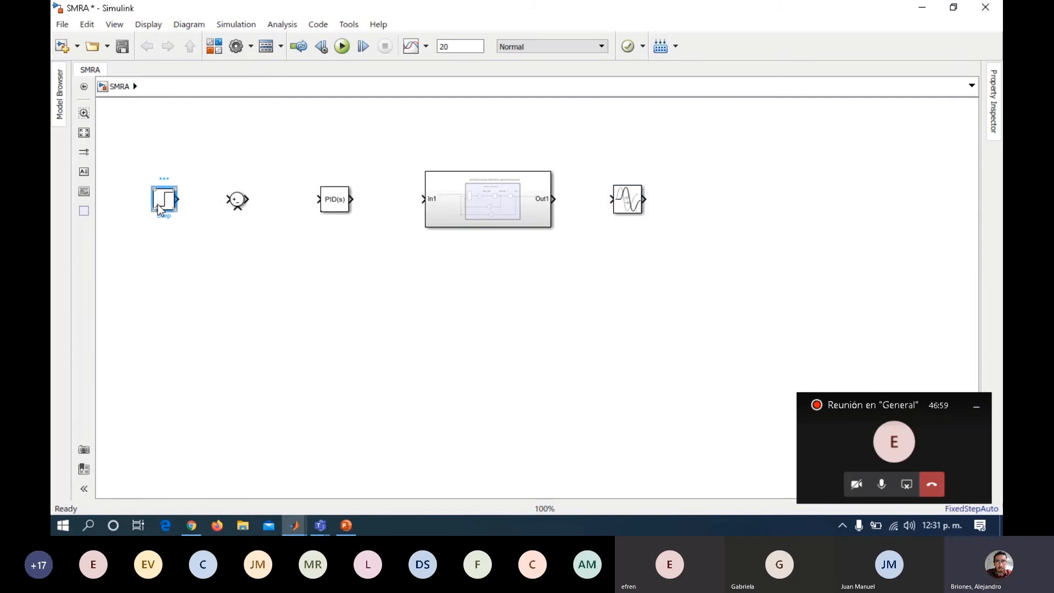
ctrl+click(237, 200)
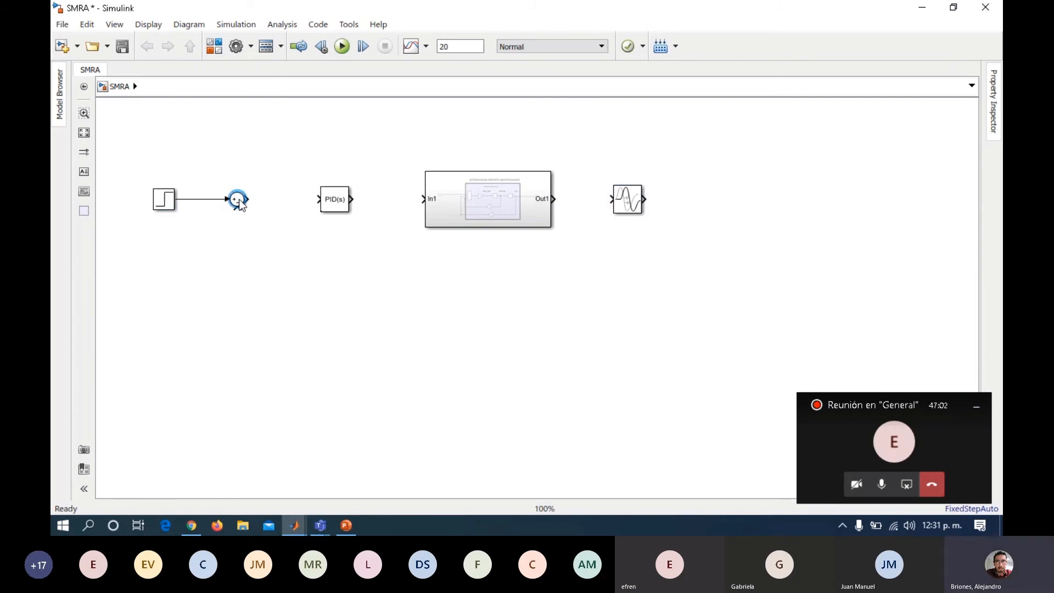
ctrl+click(337, 204)
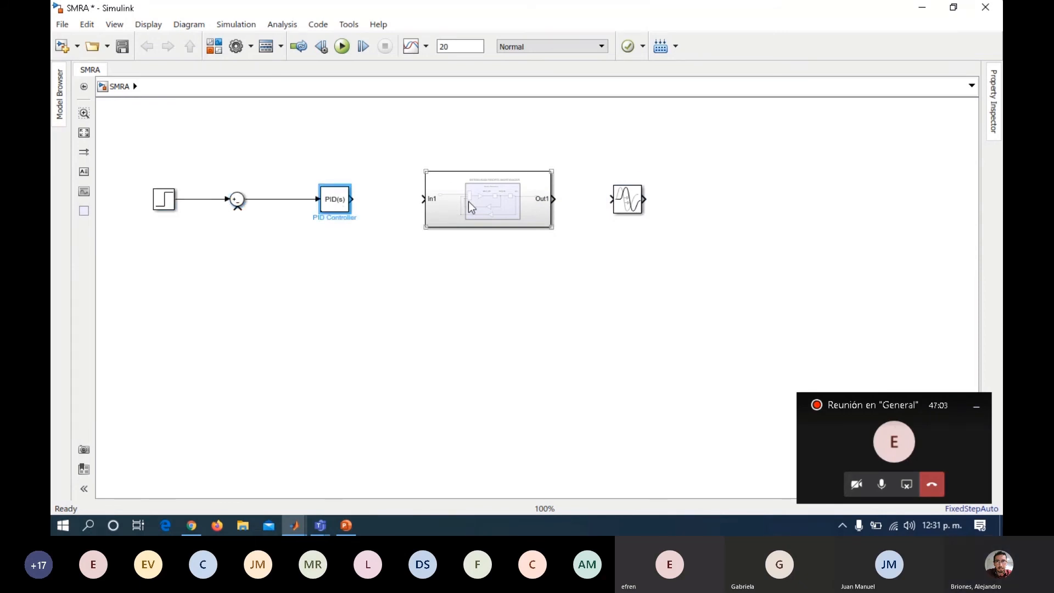
click(453, 201)
click(335, 204)
ctrl+click(476, 202)
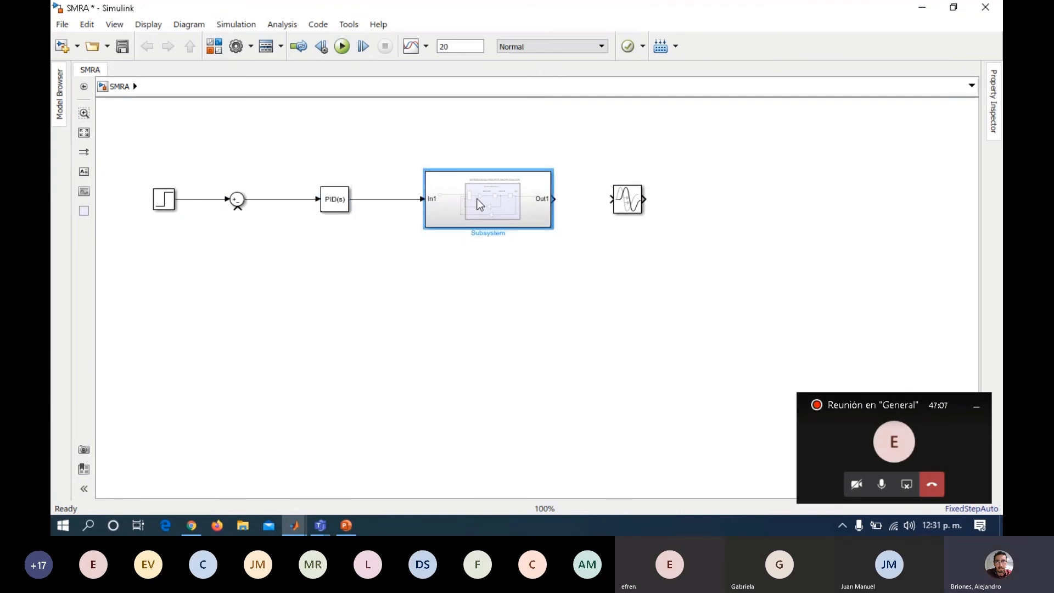
ctrl+click(626, 200)
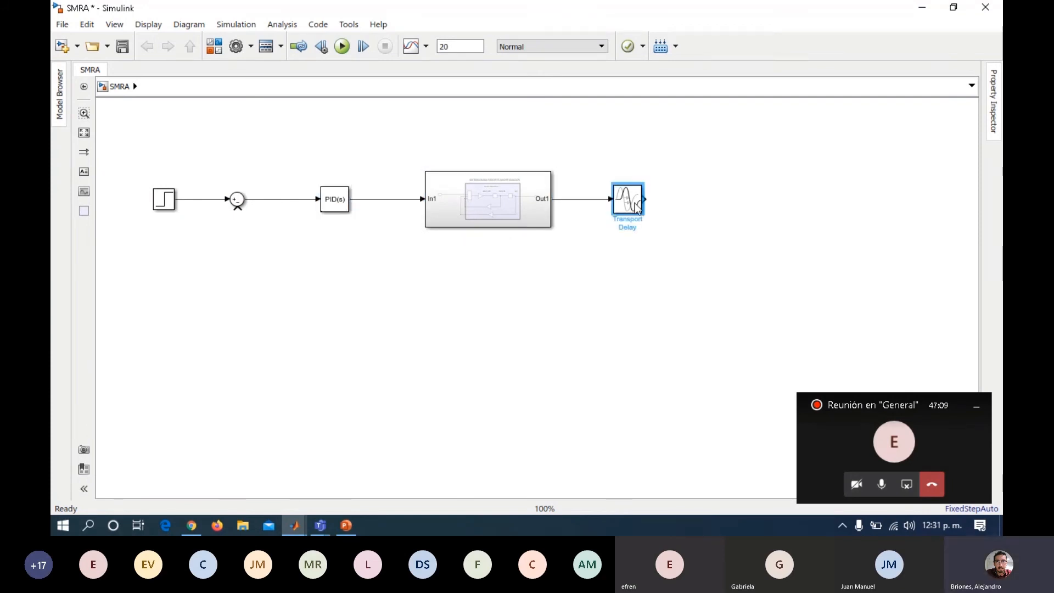
ctrl+click(238, 201)
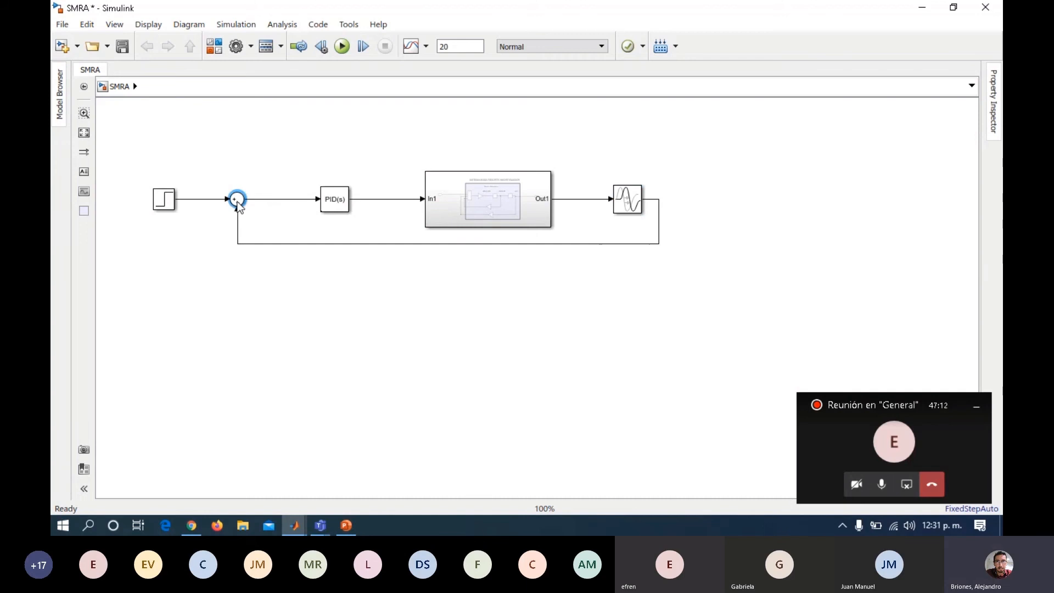
Add a Scope block with 3 input ports after the Transport Delay.
click(721, 204)
double_click(719, 200)
text(scop)
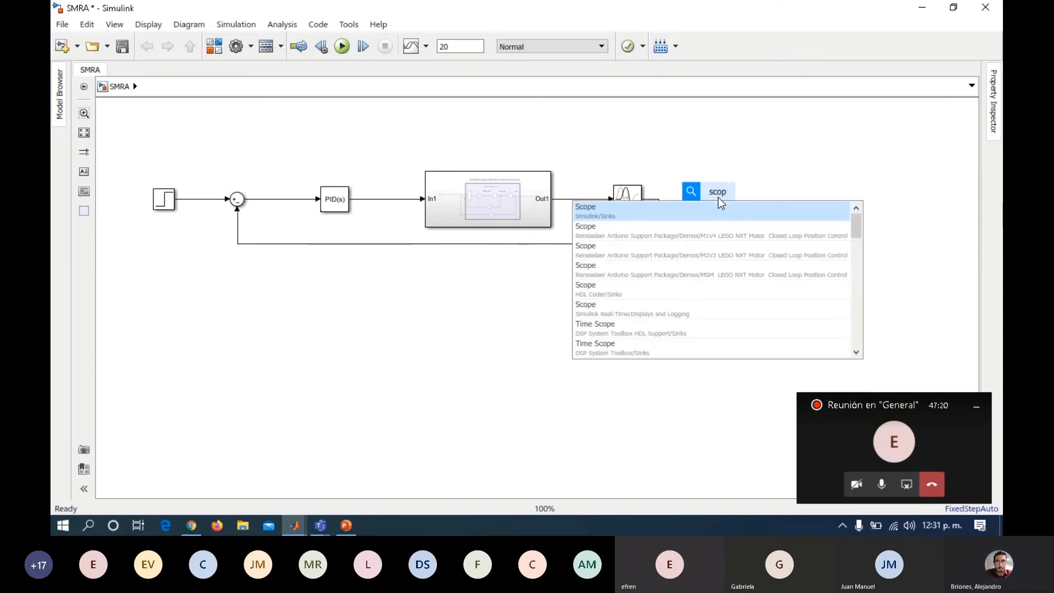
key(Return)
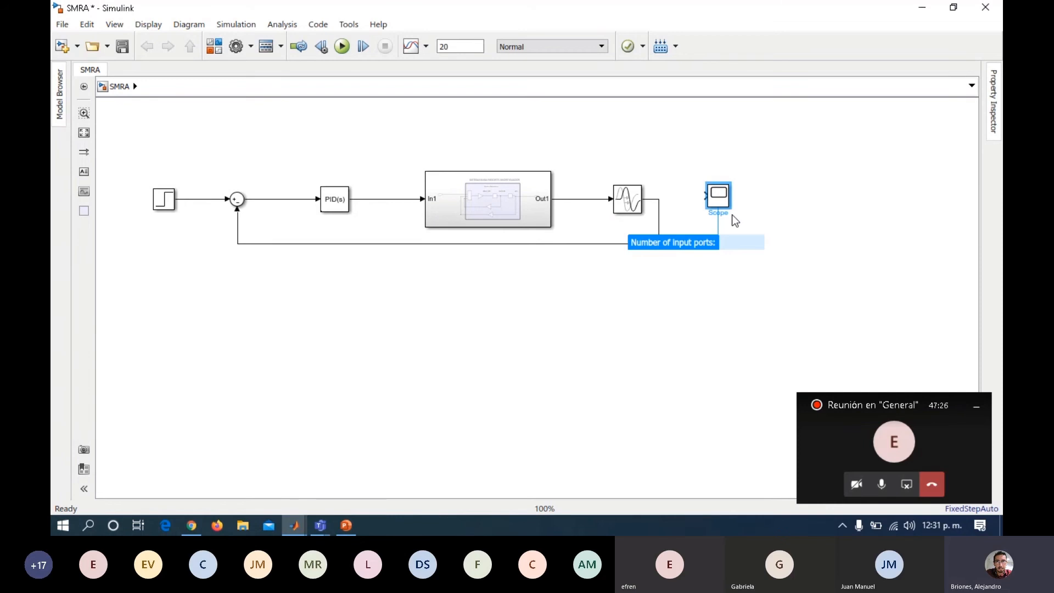
text(3)
key(Return)
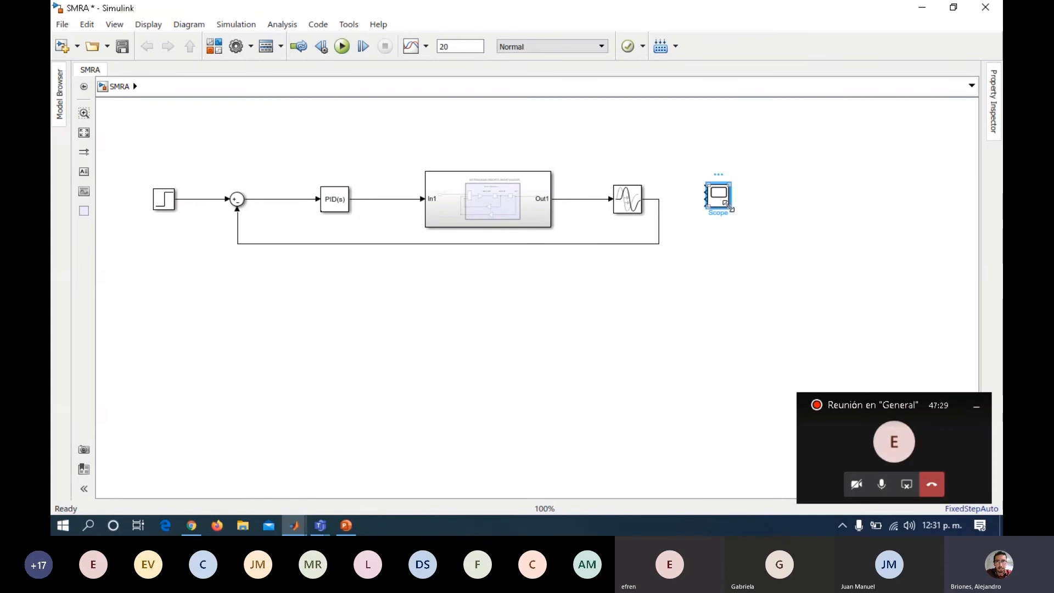
Enlarge the Scope and wire the Step signal to its first input and the Transport Delay output to its second.
drag(732, 210, 203, 199)
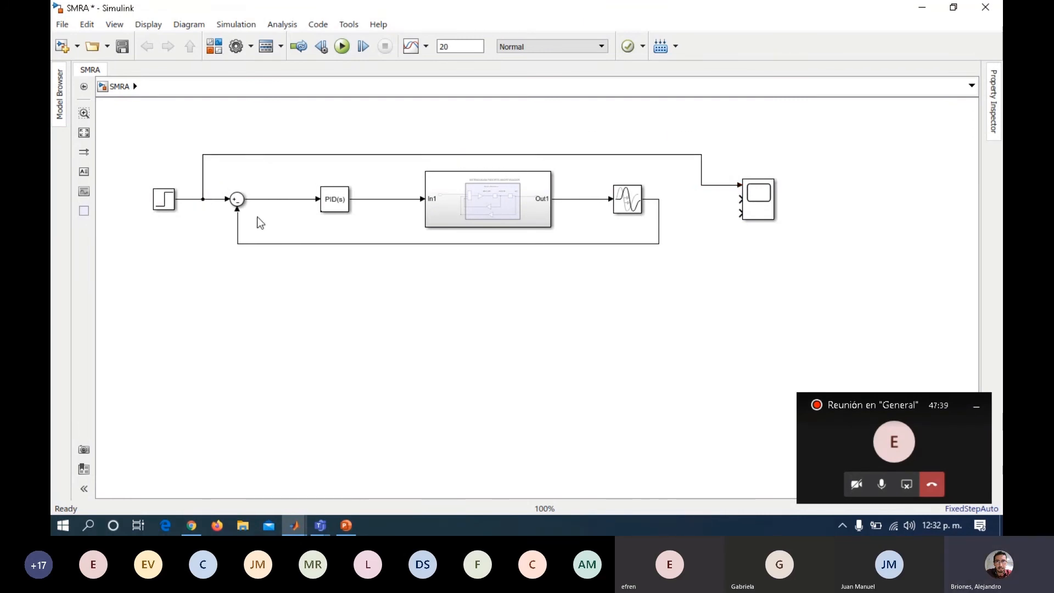
click(742, 198)
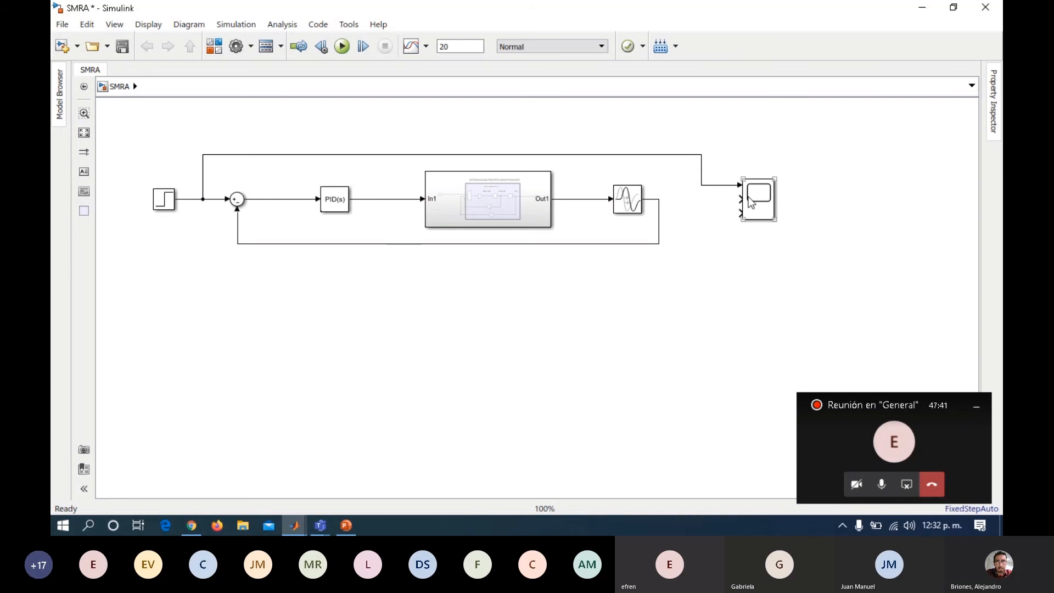
drag(741, 199, 659, 199)
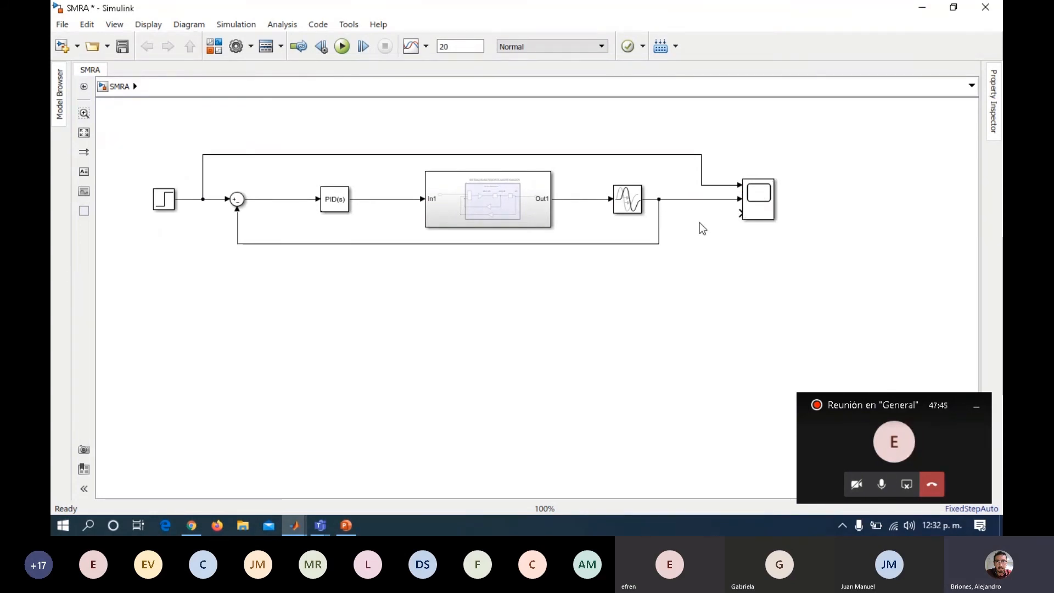
Wire the PID Controller's output signal to the Scope's third input.
drag(741, 215, 402, 198)
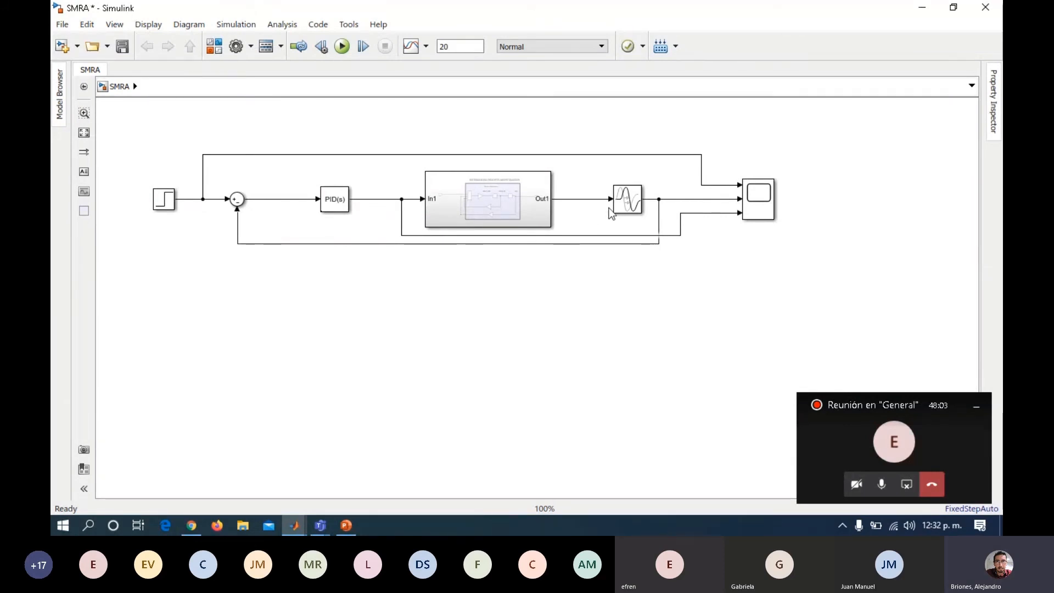
click(771, 193)
click(417, 225)
Set the PID Controller's proportional gain to 0.1 and its integral gain to 0.
click(337, 207)
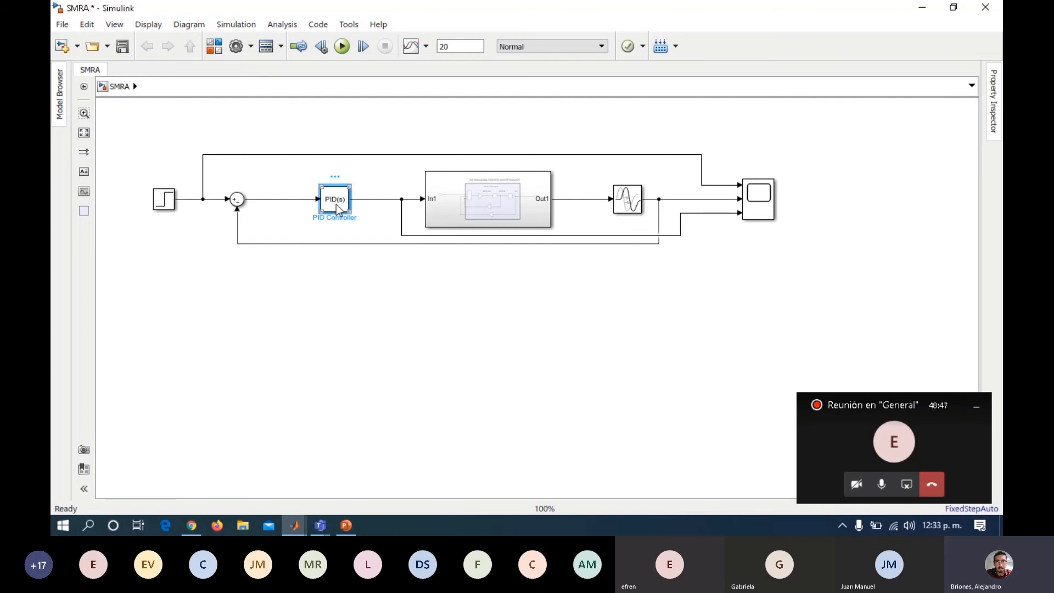
double_click(336, 205)
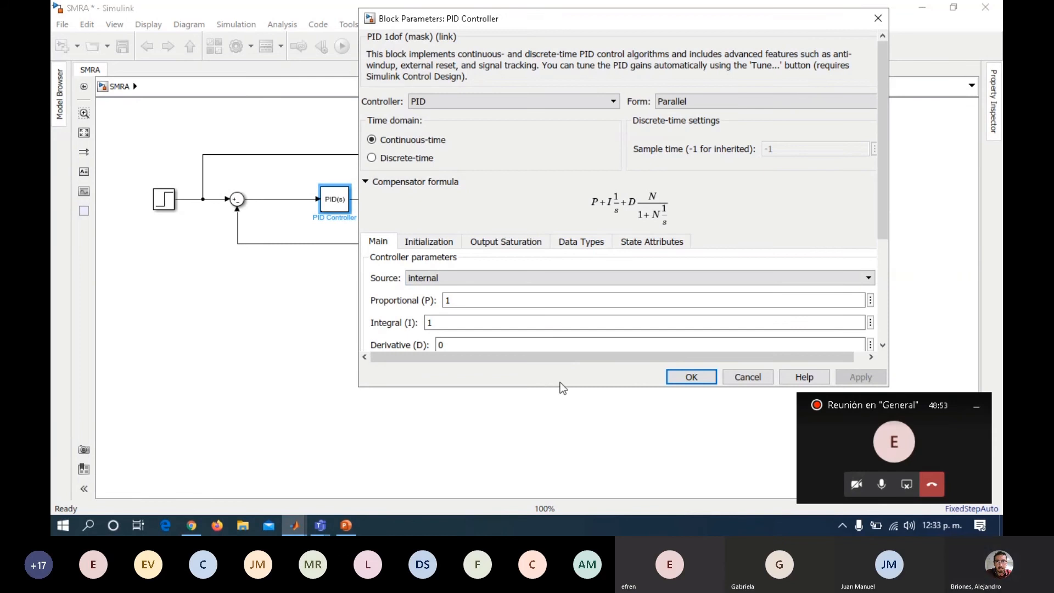
drag(558, 22, 482, 27)
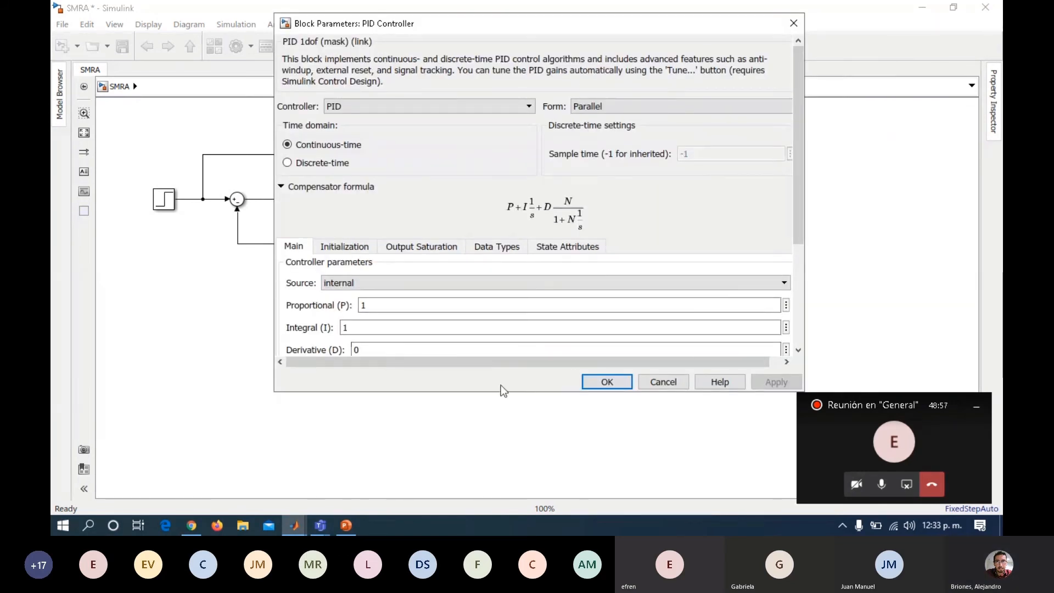
drag(503, 391, 506, 419)
click(360, 328)
double_click(357, 329)
text(0)
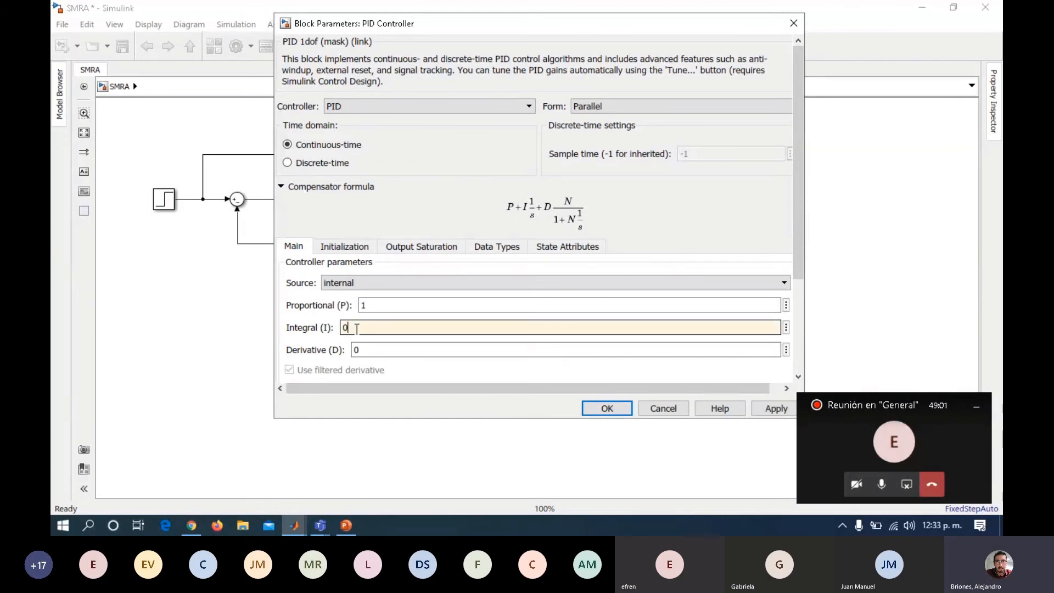
click(369, 306)
double_click(369, 305)
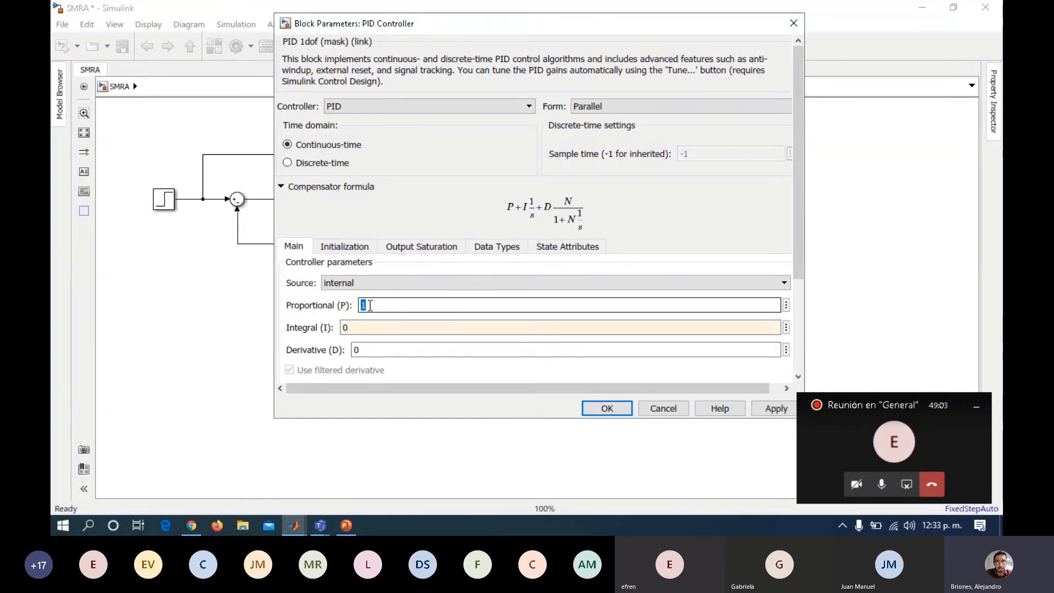
text(0.1)
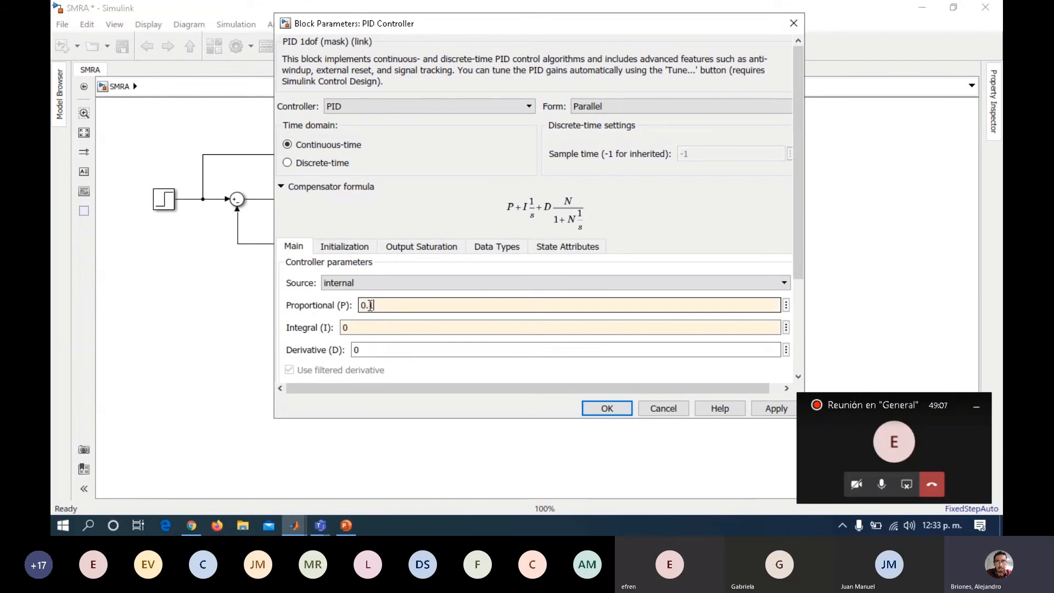
click(767, 406)
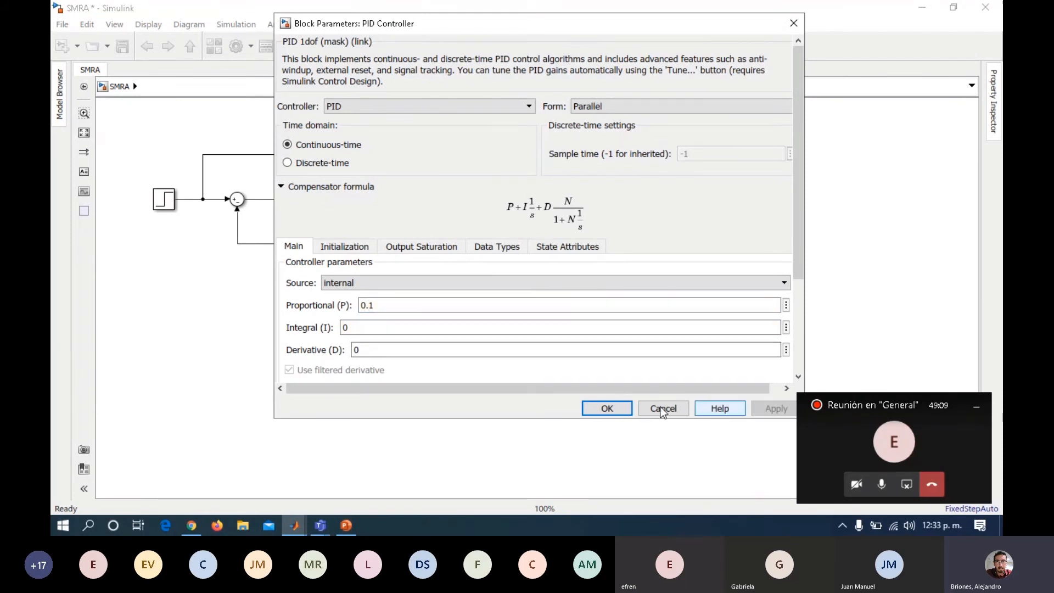
click(610, 409)
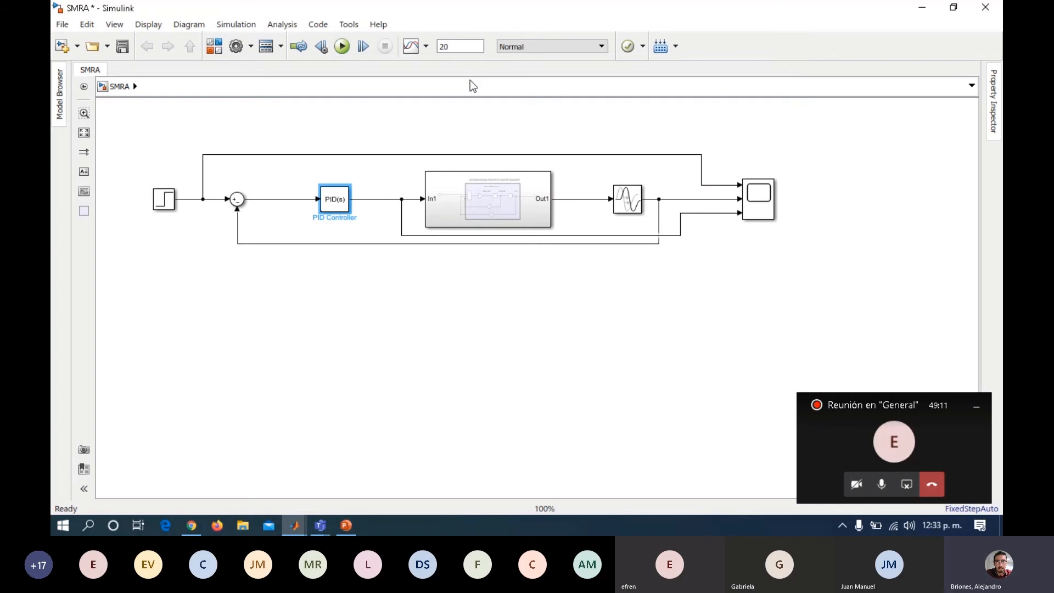
Set the simulation stop time to 50.
double_click(451, 48)
text(50)
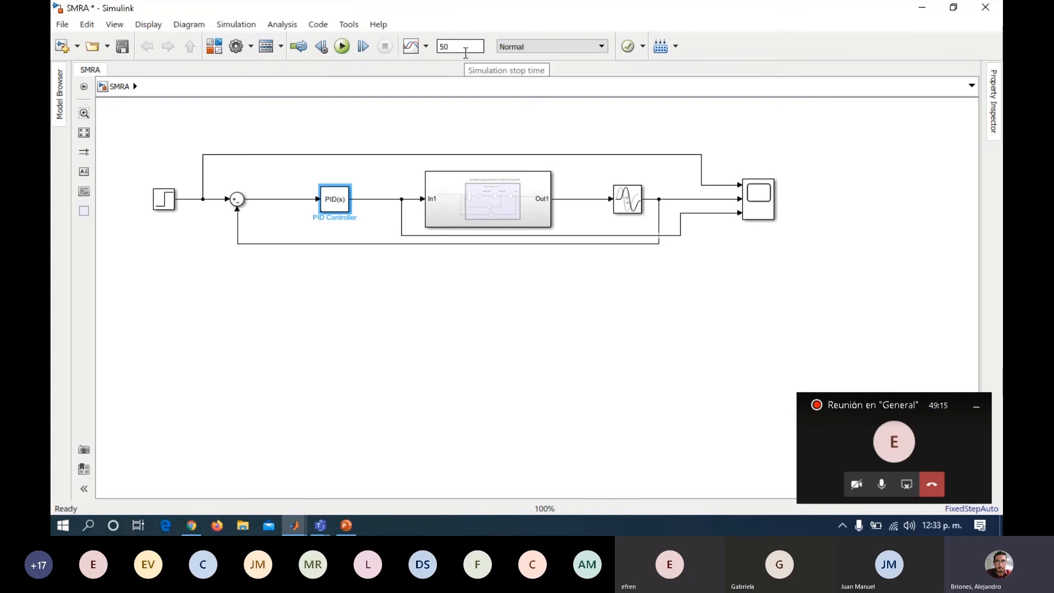
key(Return)
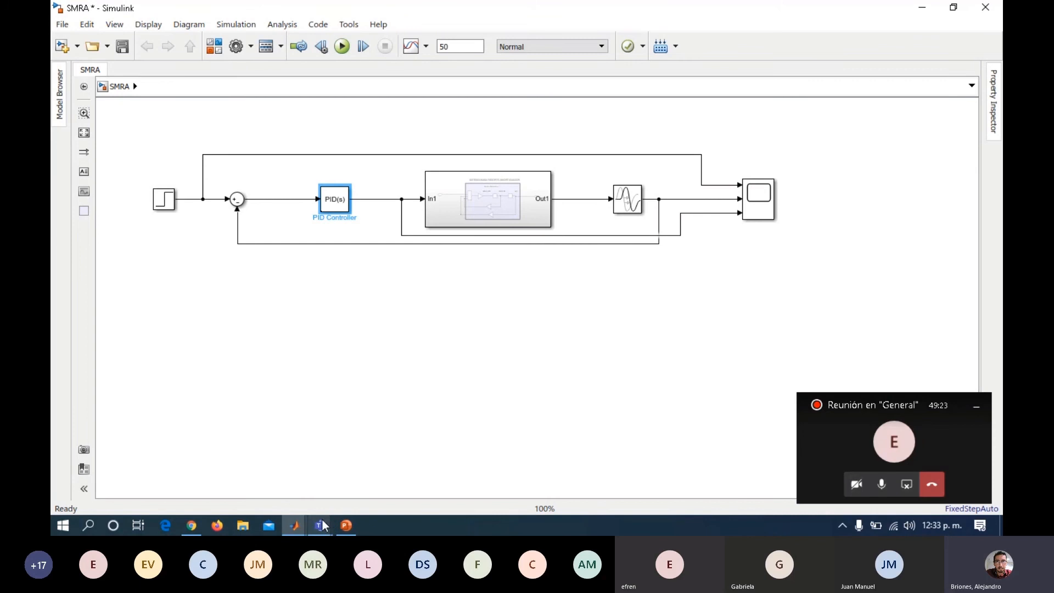
Check in the MATLAB workspace that the mass-spring parameters are loaded, and return to the Simulink model.
click(291, 525)
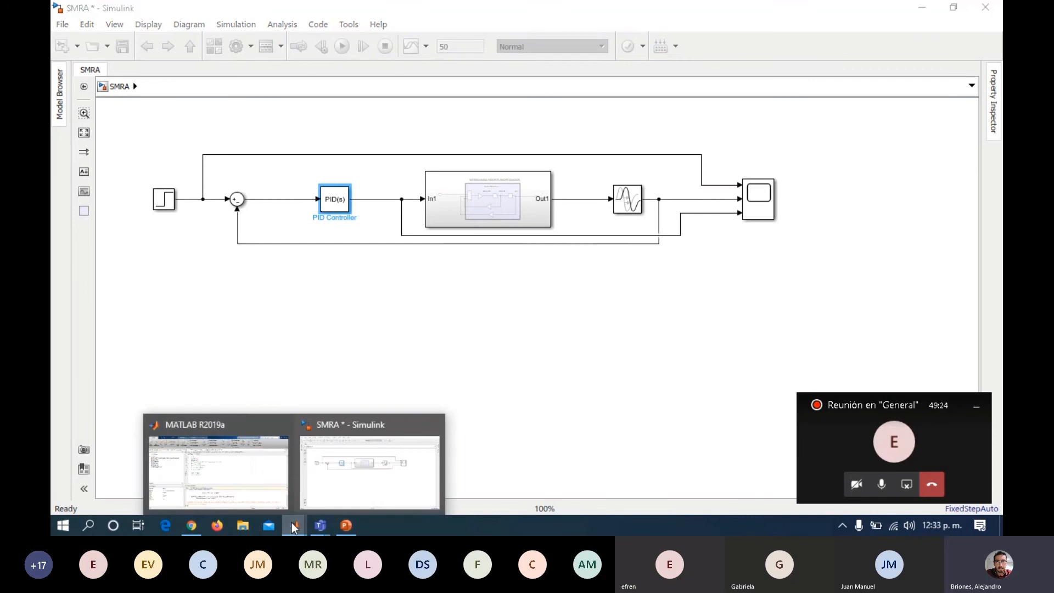
click(246, 477)
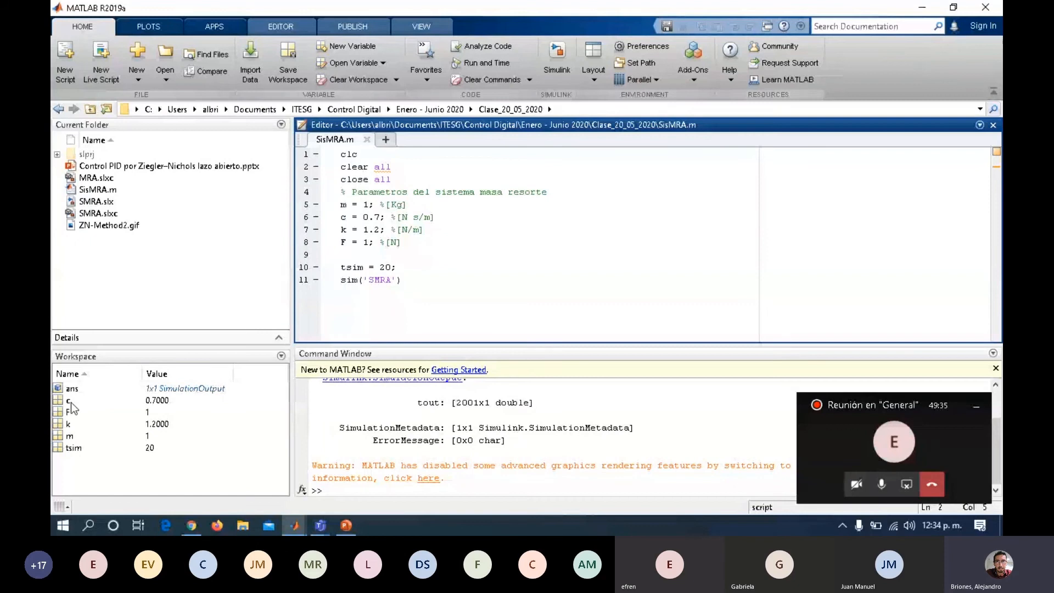
click(295, 525)
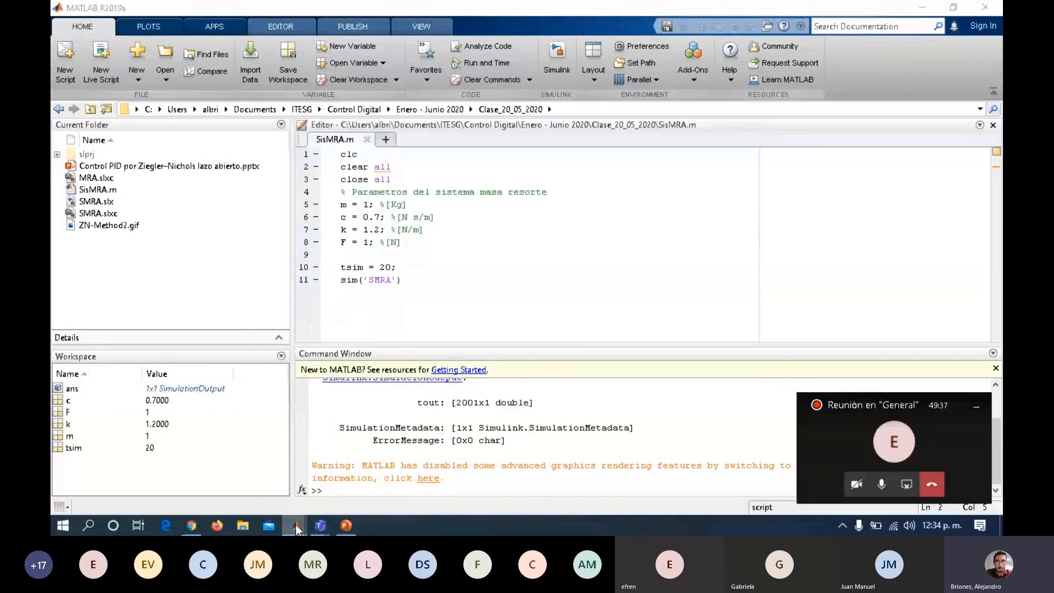
click(347, 476)
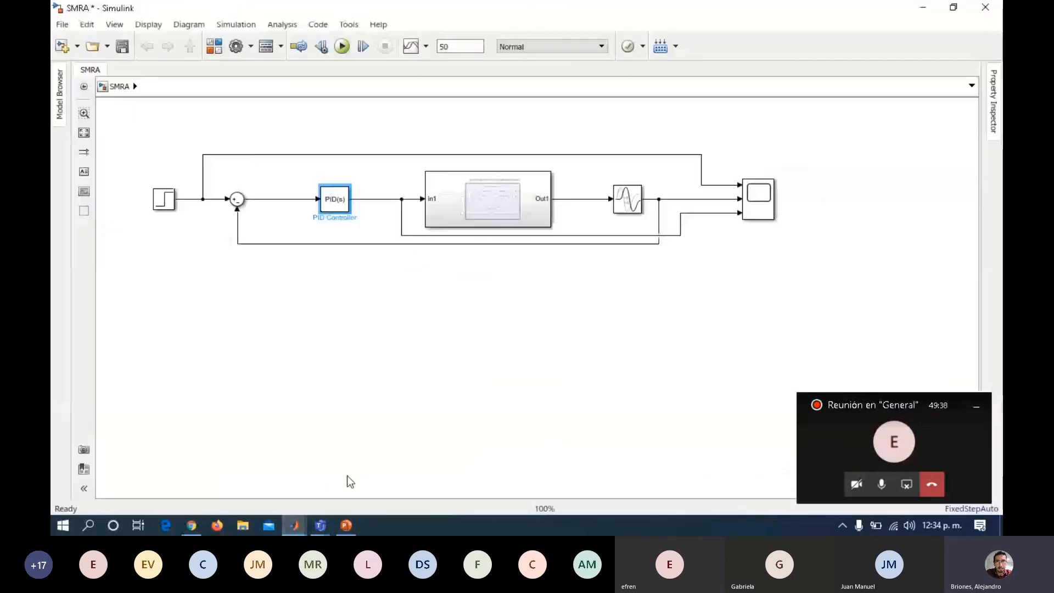
Run the closed-loop simulation and open the Scope to view the signals.
click(491, 196)
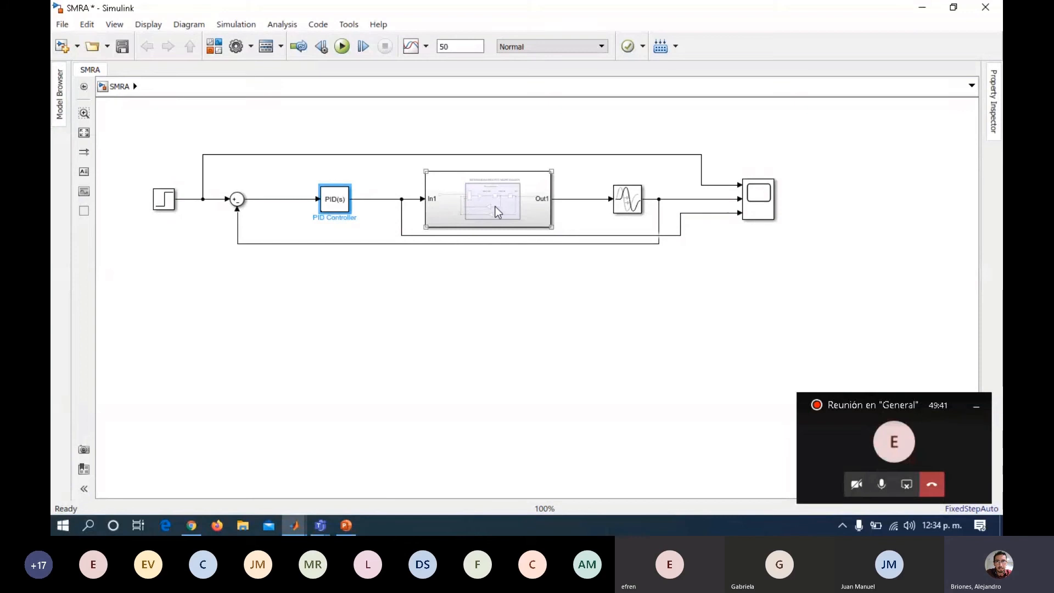
click(386, 107)
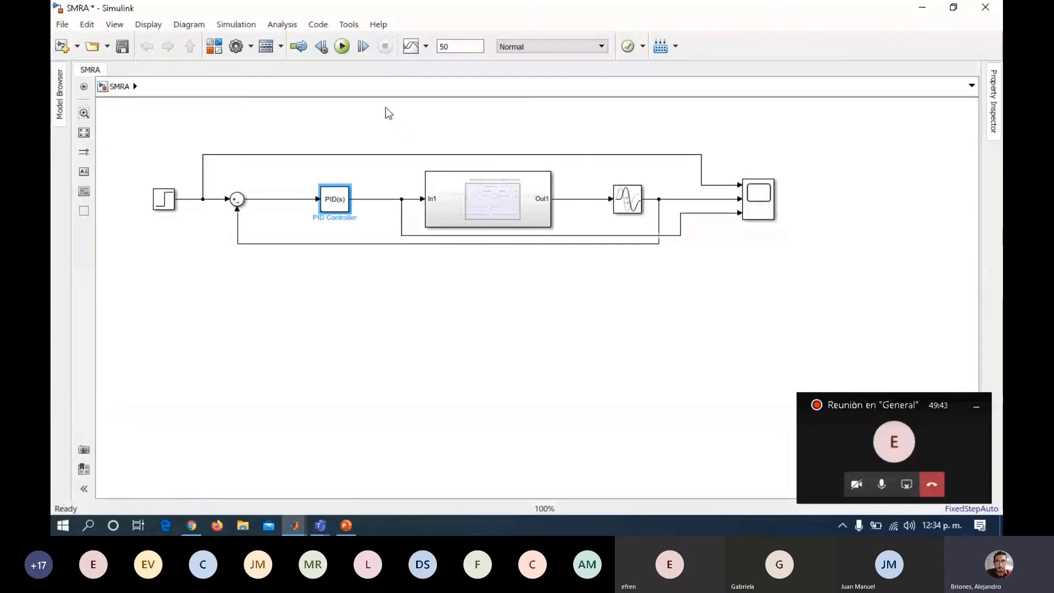
click(341, 47)
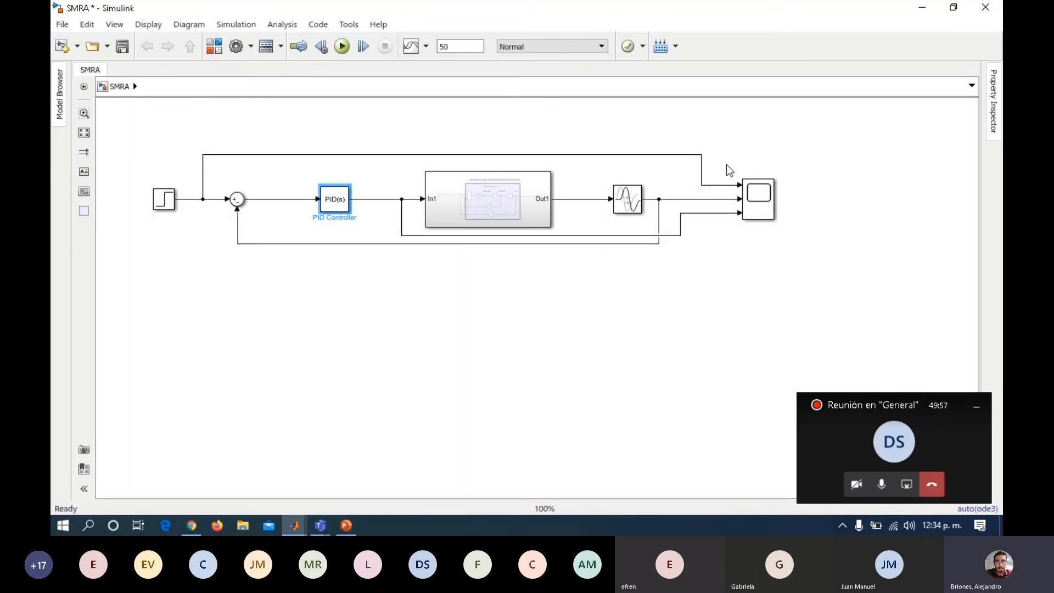
double_click(755, 204)
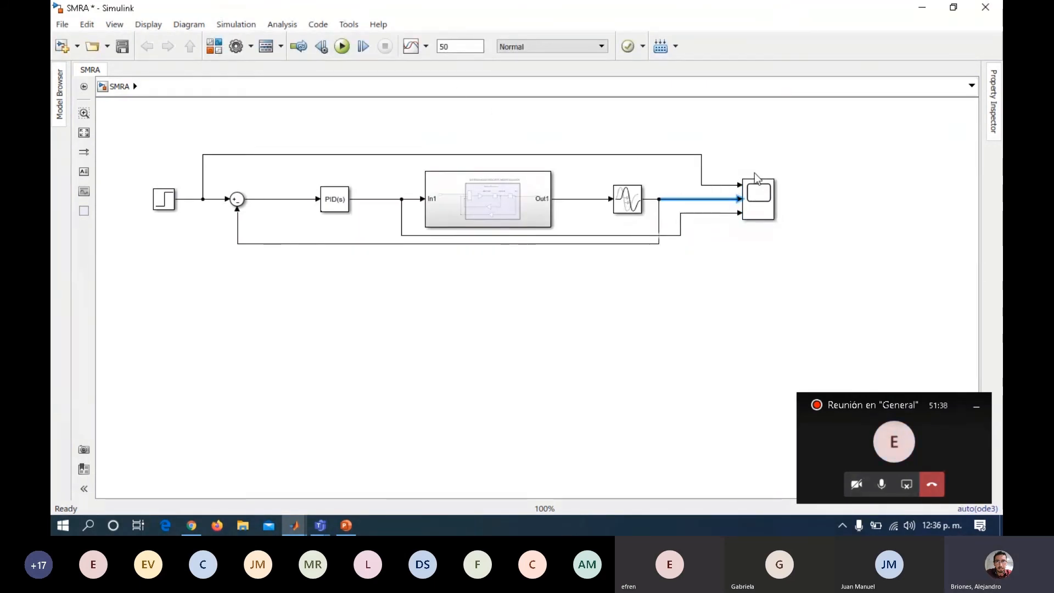
Replace the three-input Scope with a new Scope block beside the loose signal lines and open its settings.
click(762, 200)
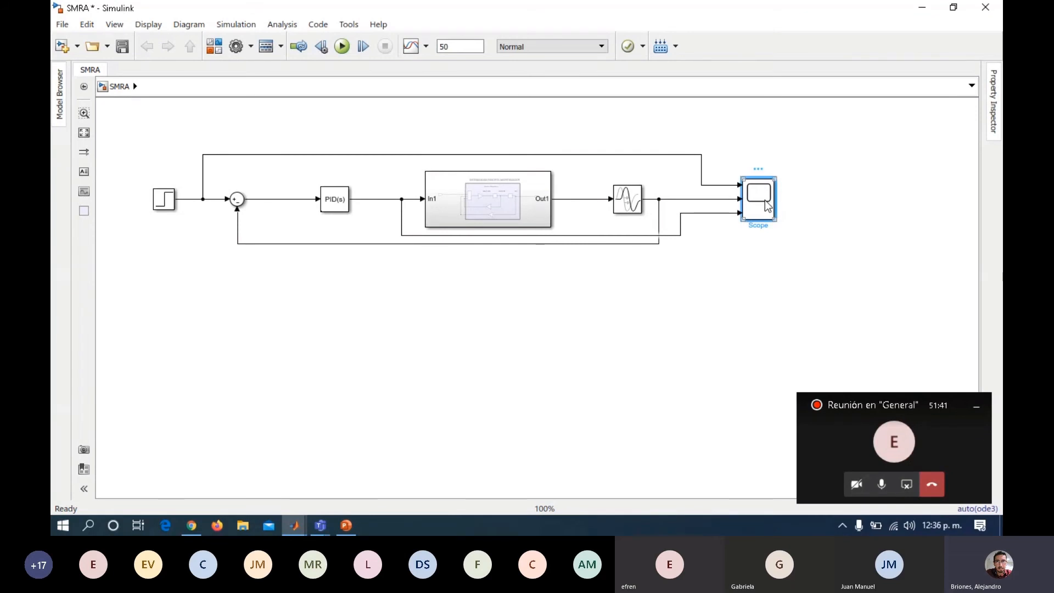
key(Delete)
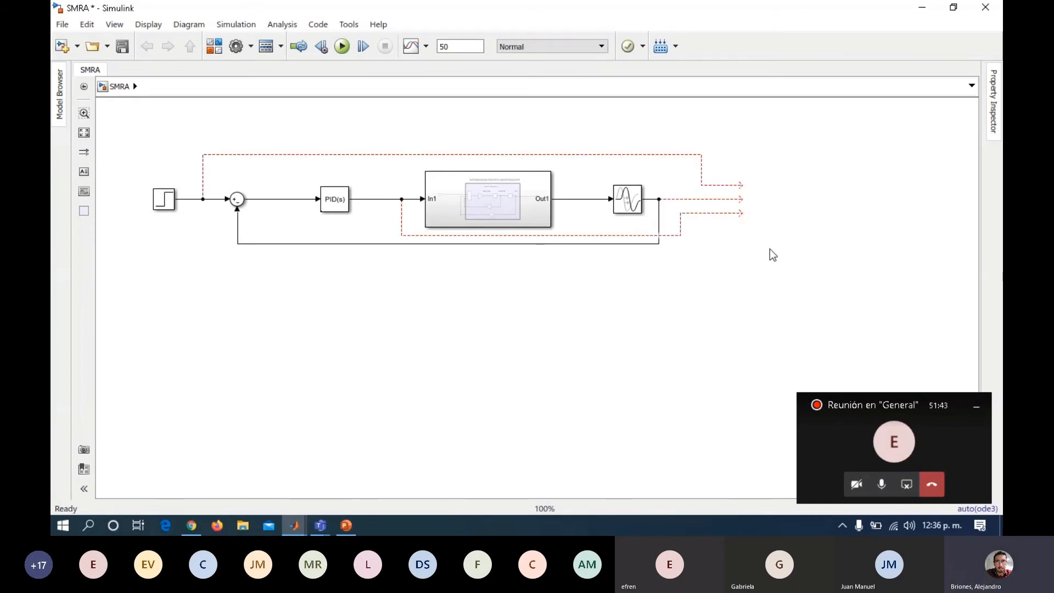
double_click(774, 209)
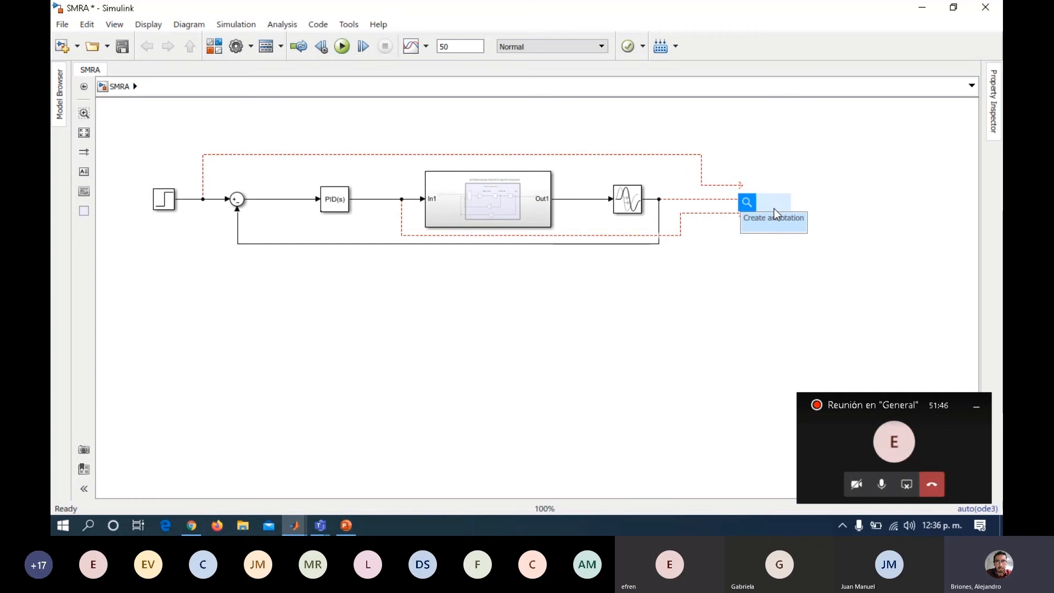
text(scop)
key(Return)
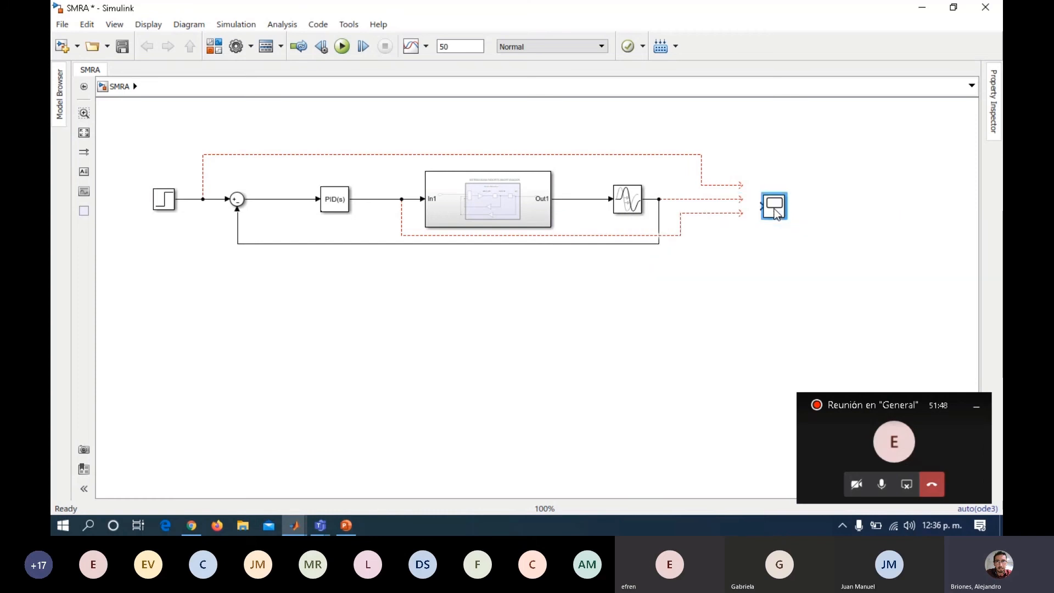
drag(780, 209, 796, 208)
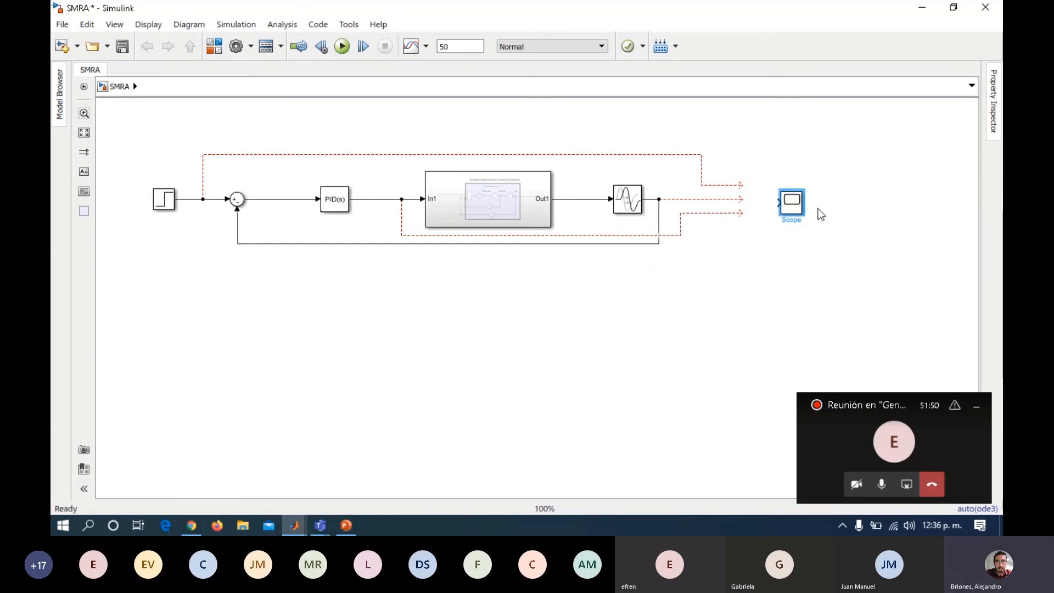
double_click(791, 208)
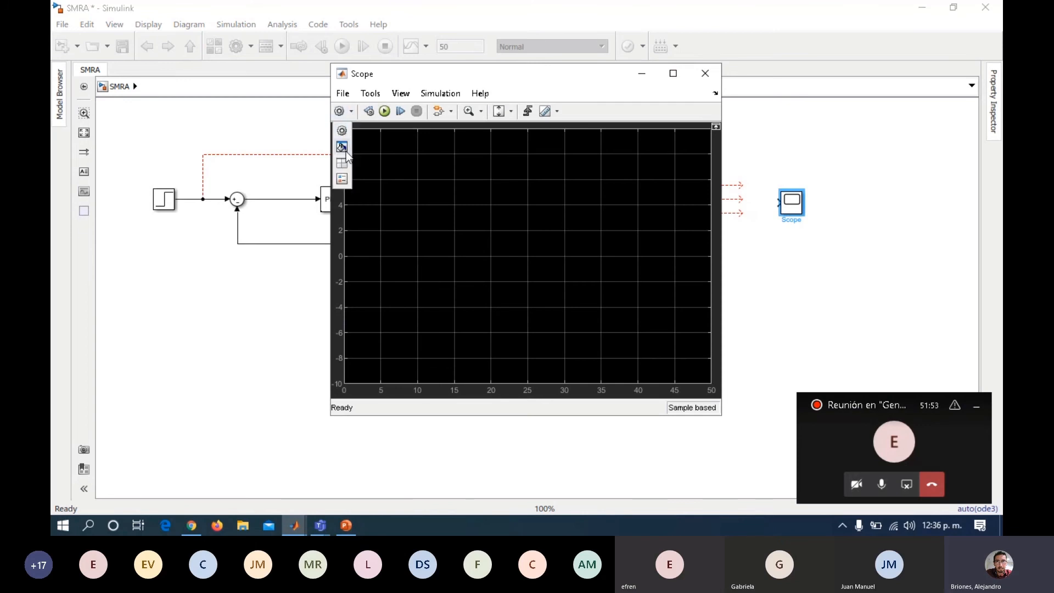
double_click(488, 231)
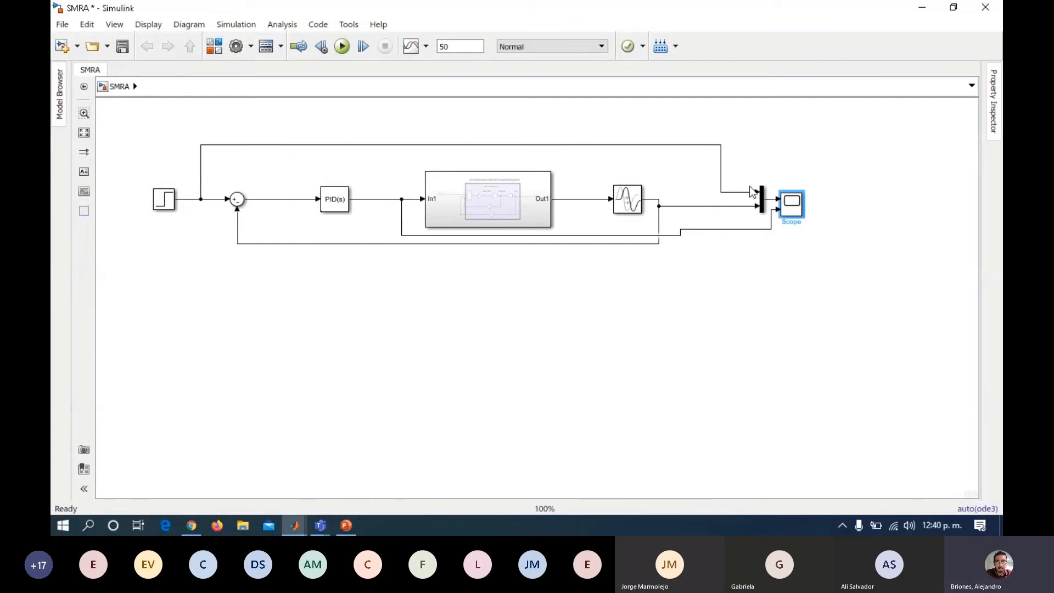
Insert a spare Mux block from Simulink/Signal Routing above the Scope and delete it.
drag(762, 196, 762, 204)
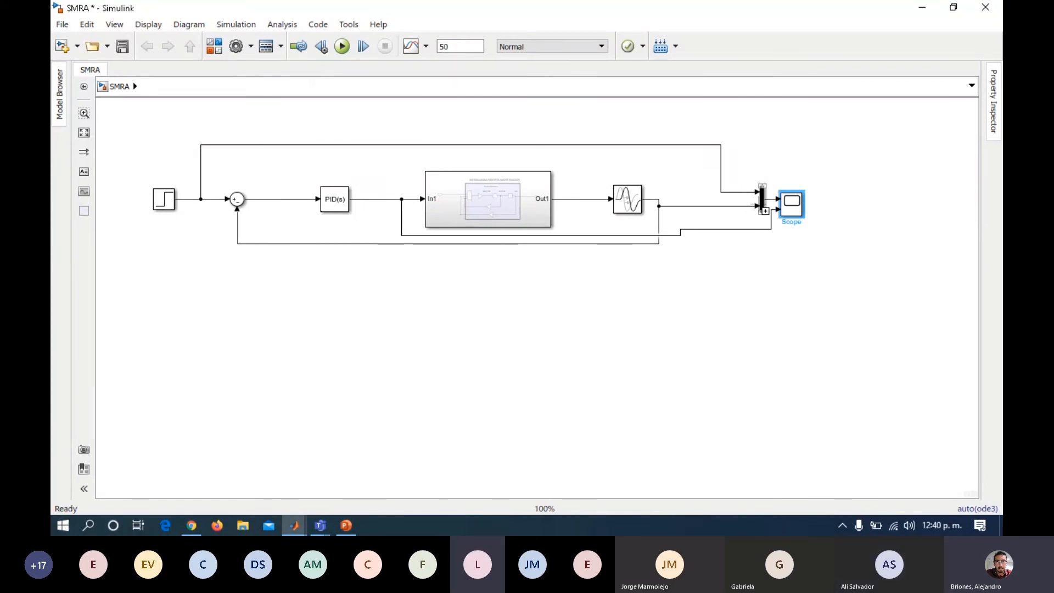
click(740, 157)
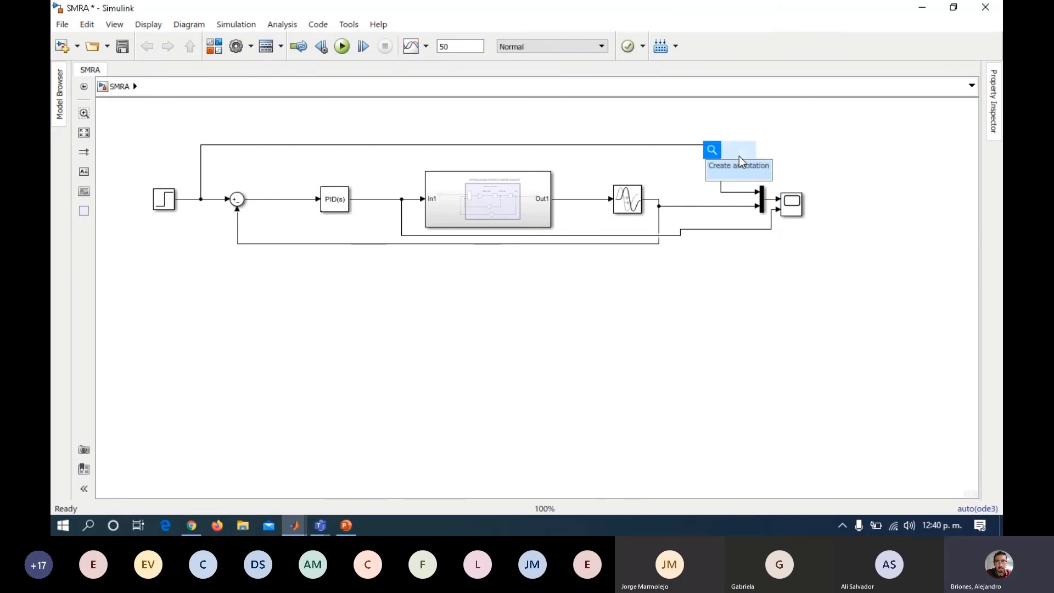
text(mux)
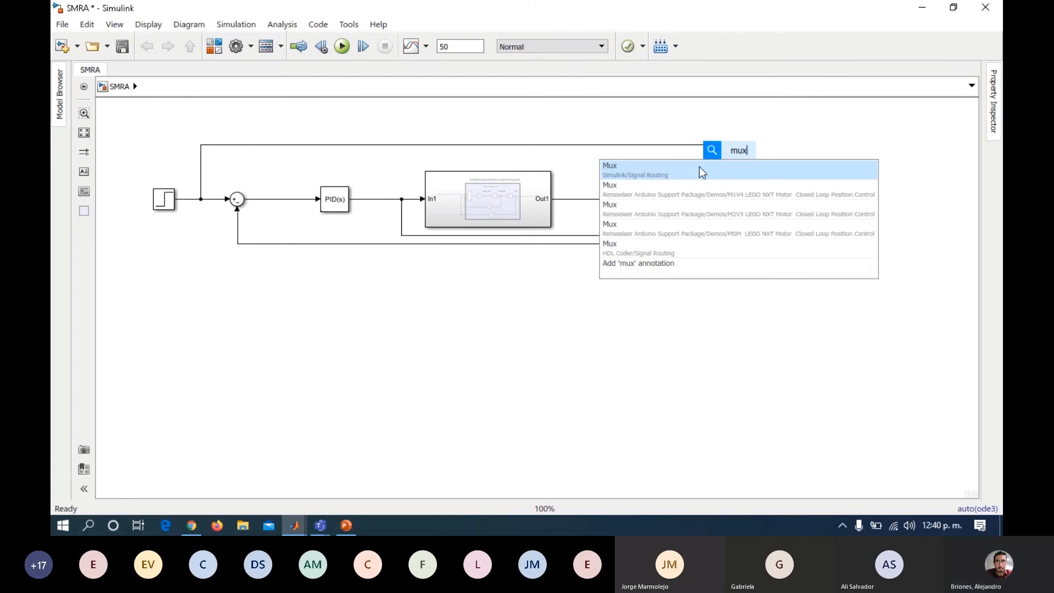
click(638, 169)
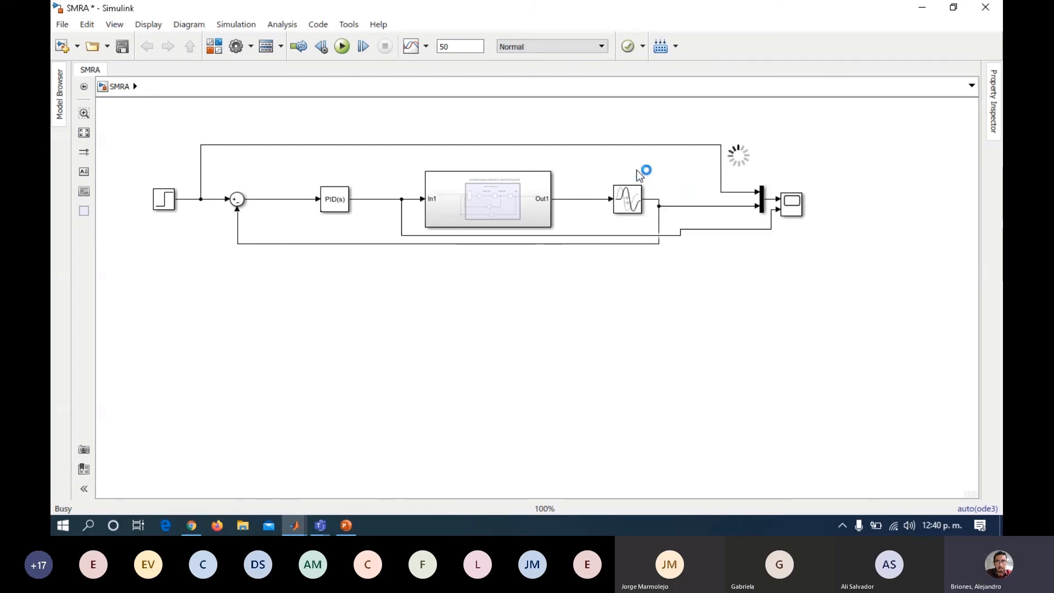
drag(739, 157, 868, 149)
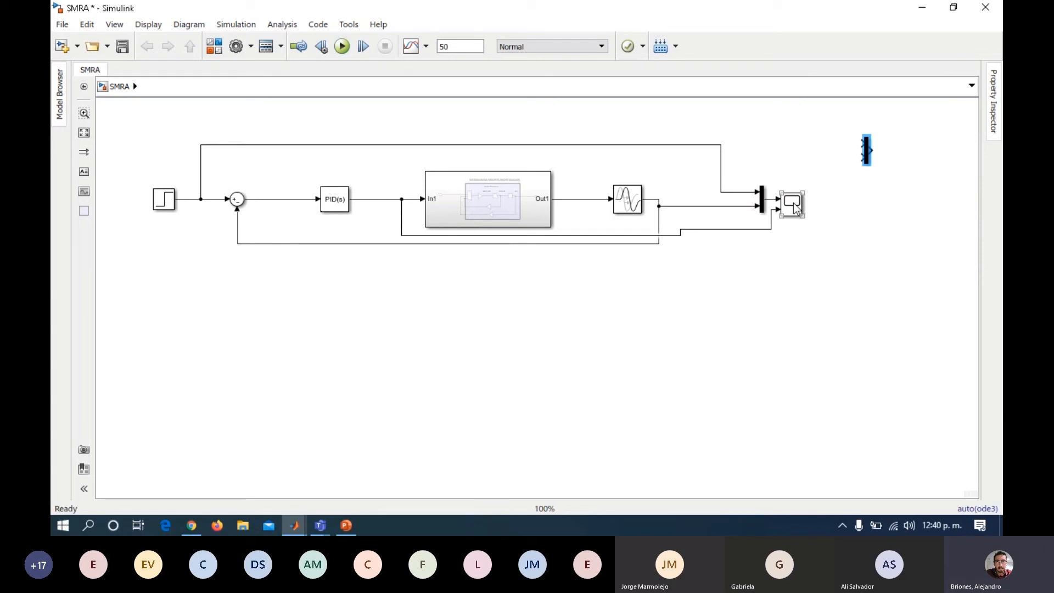
key(Delete)
Replace the Scope with a new 2-input Scope attached to the Mux output and the PID Controller output line.
click(794, 207)
key(Delete)
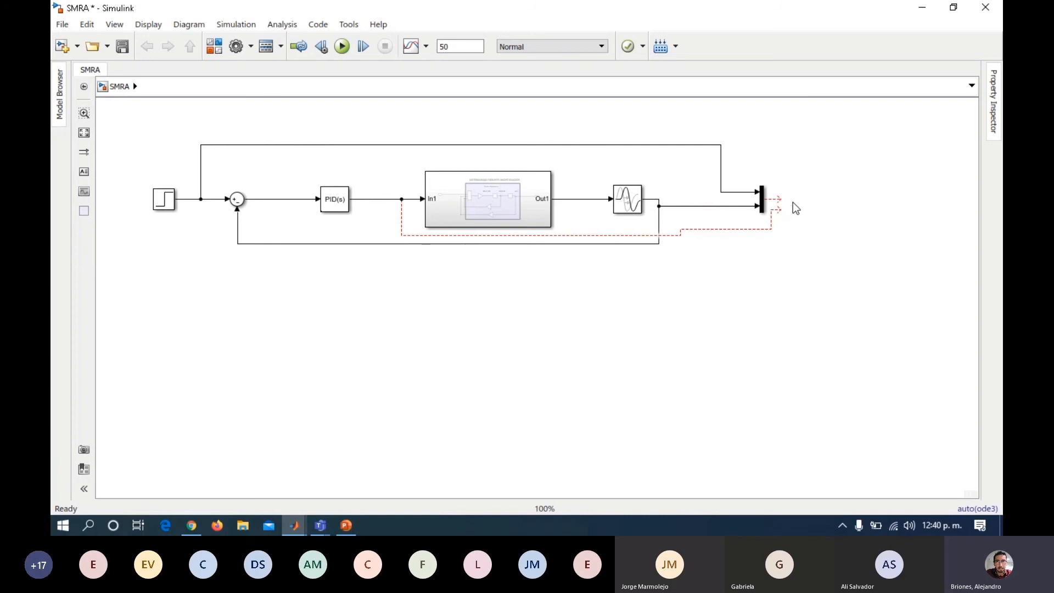
double_click(800, 207)
text(scope)
key(Return)
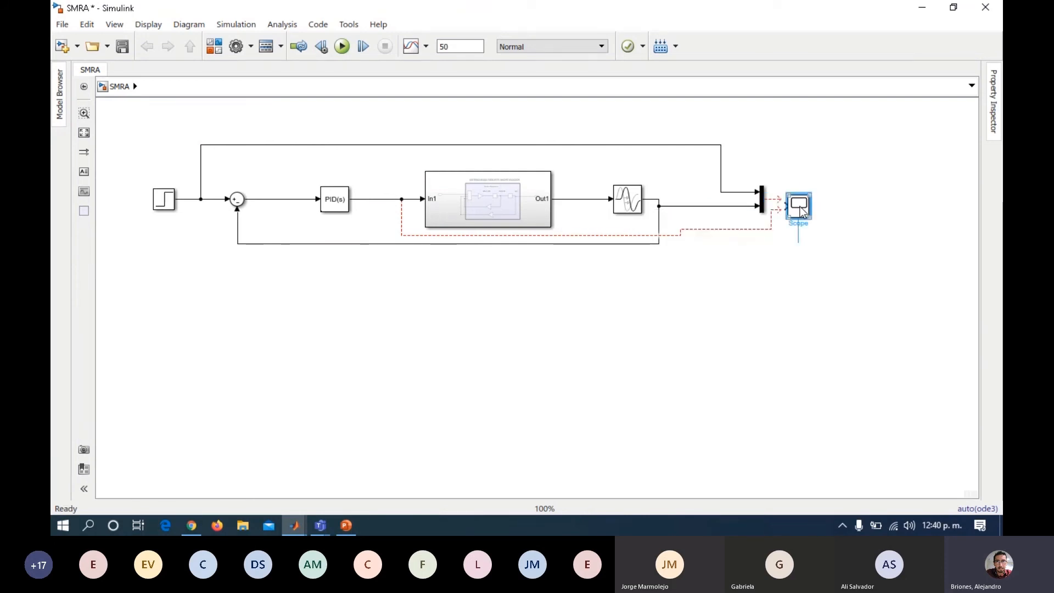
text(2)
key(Return)
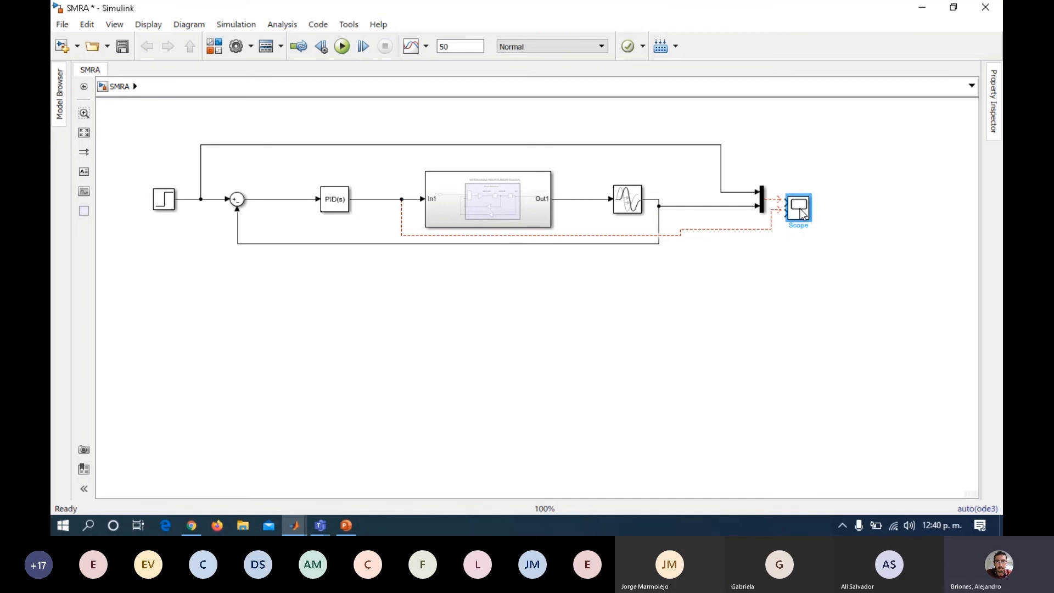
drag(802, 213, 796, 208)
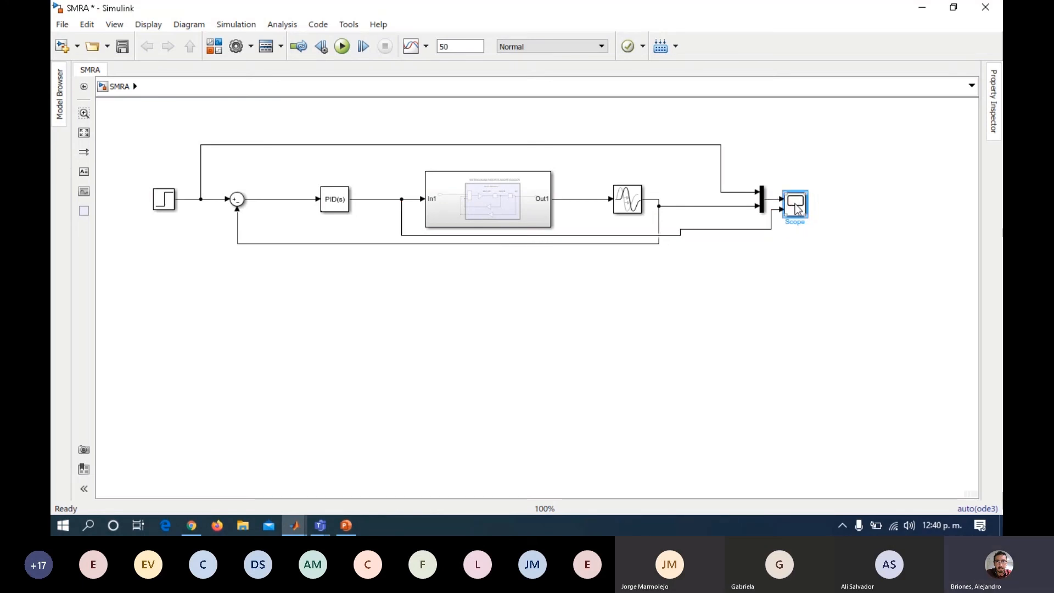
Split the new Scope into two vertically stacked displays and run the simulation to view the signals.
double_click(798, 209)
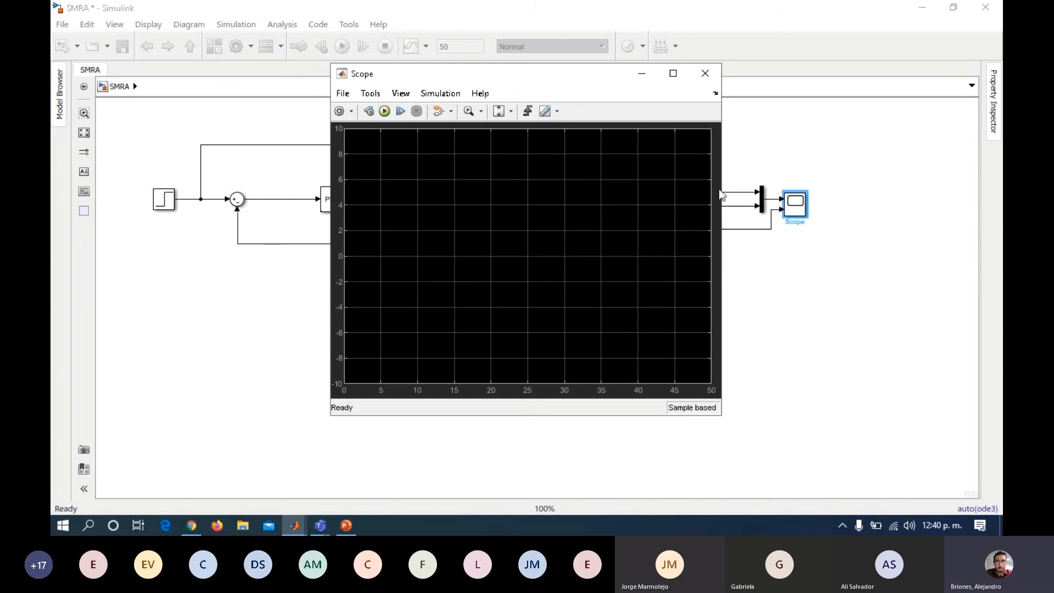
click(352, 112)
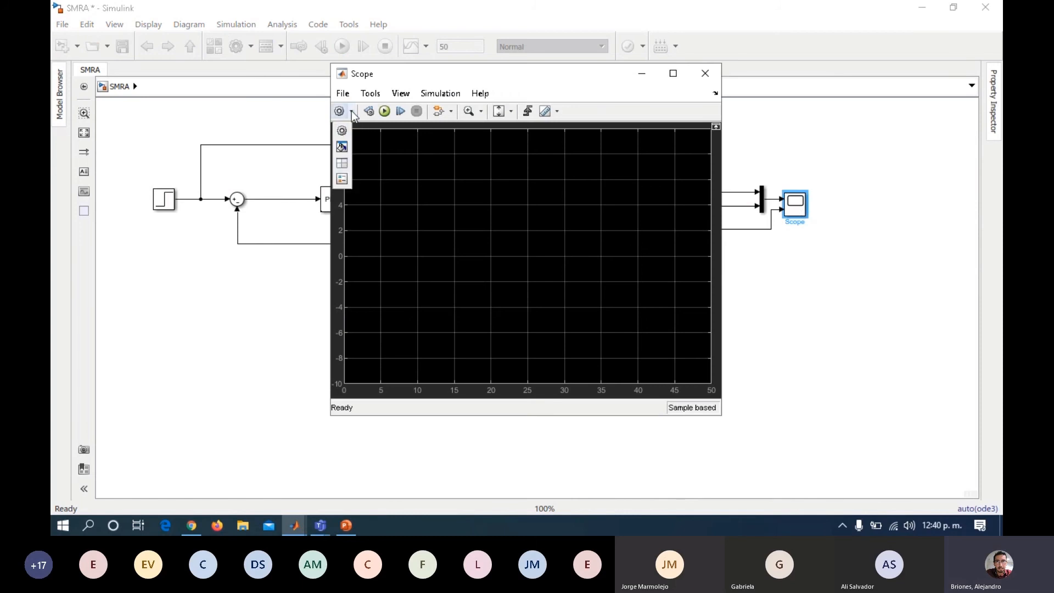
click(342, 163)
click(353, 198)
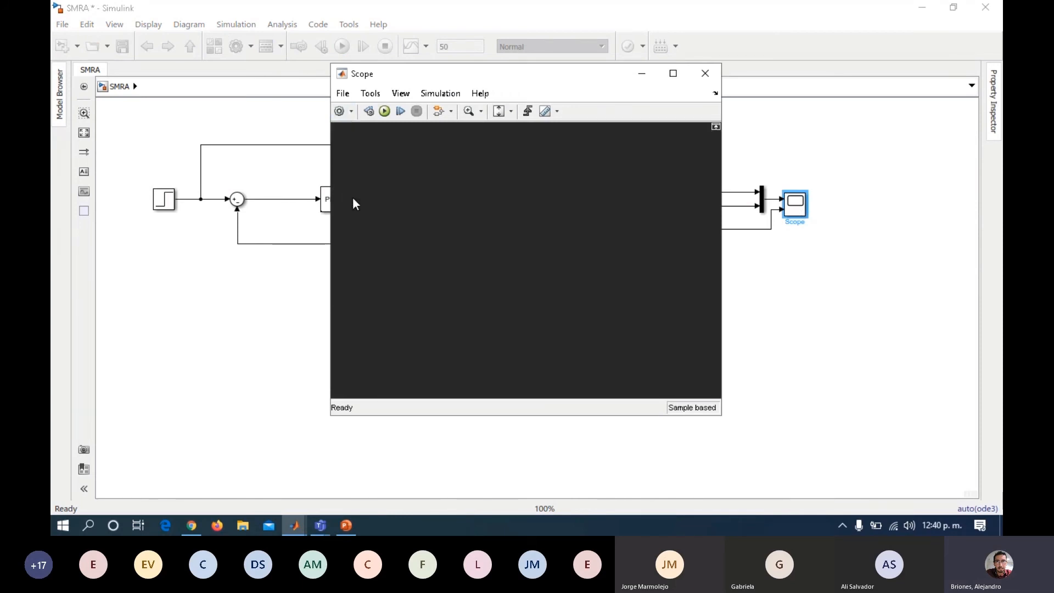
click(343, 47)
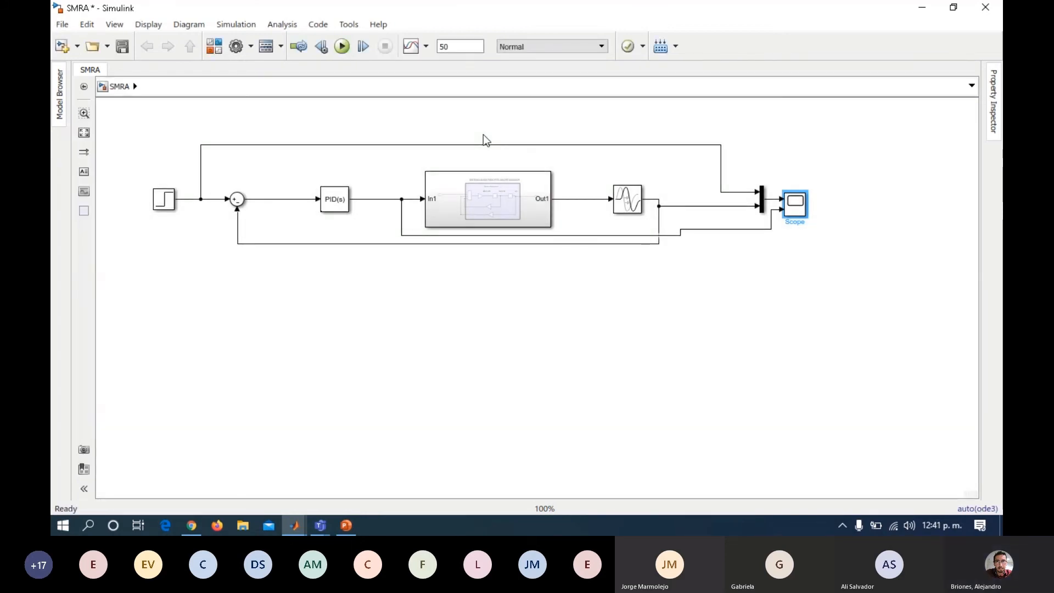
key(alt+Tab)
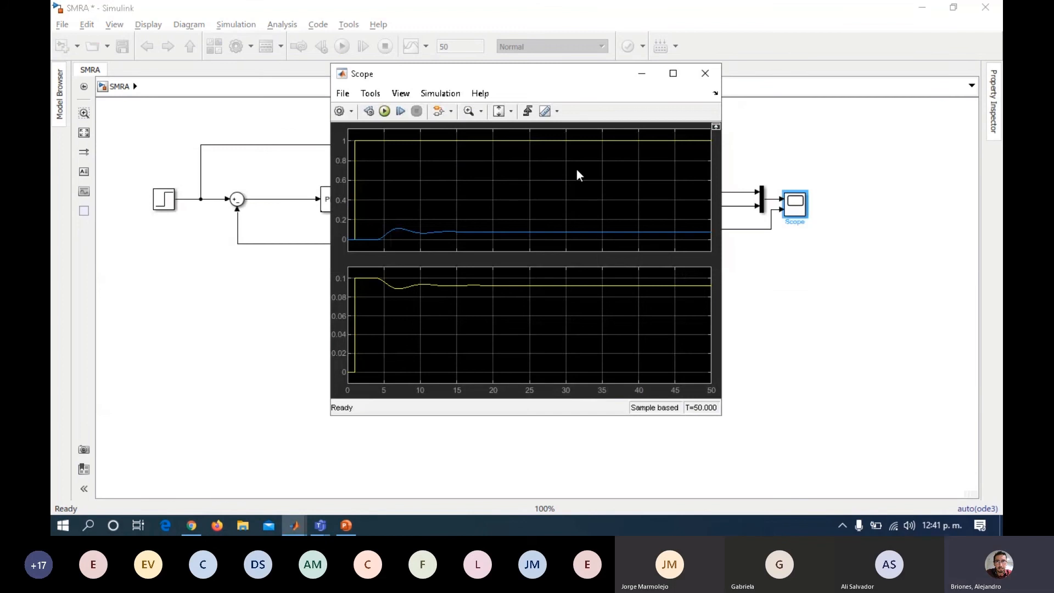
Arrange the Scope window and the model window side by side, each filling half of the screen.
drag(489, 73, 734, 54)
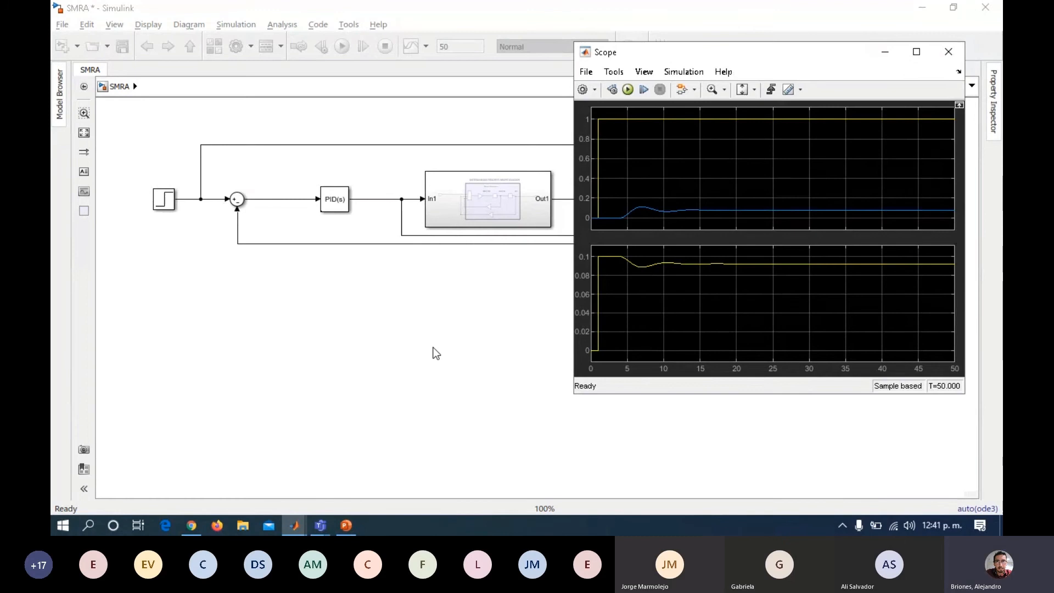
key(super+Right)
key(Return)
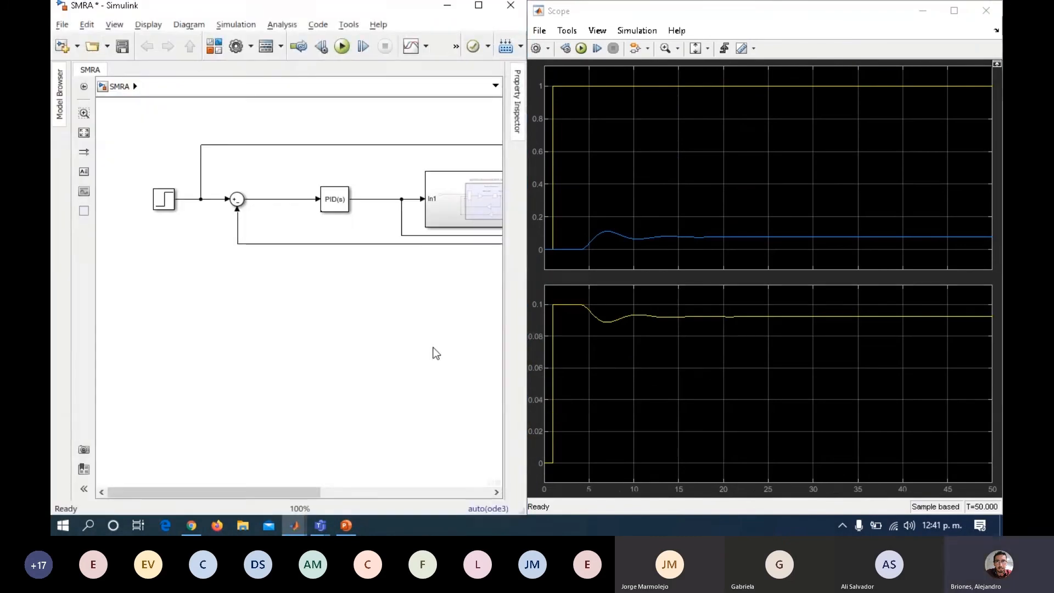
Move the PID Controller closer to the subsystem, and shift the Step and Sum blocks toward the PID Controller.
mouse_move(263, 493)
mouse_down()
mouse_move(307, 490)
mouse_move(250, 489)
mouse_move(263, 490)
mouse_up()
click(338, 208)
drag(334, 202, 365, 202)
drag(122, 125, 306, 273)
key(Right)
key(Right)
key(Right)
key(Right)
key(Right)
key(Right)
key(Right)
key(Right)
key(Right)
key(Right)
key(Right)
key(Right)
key(Right)
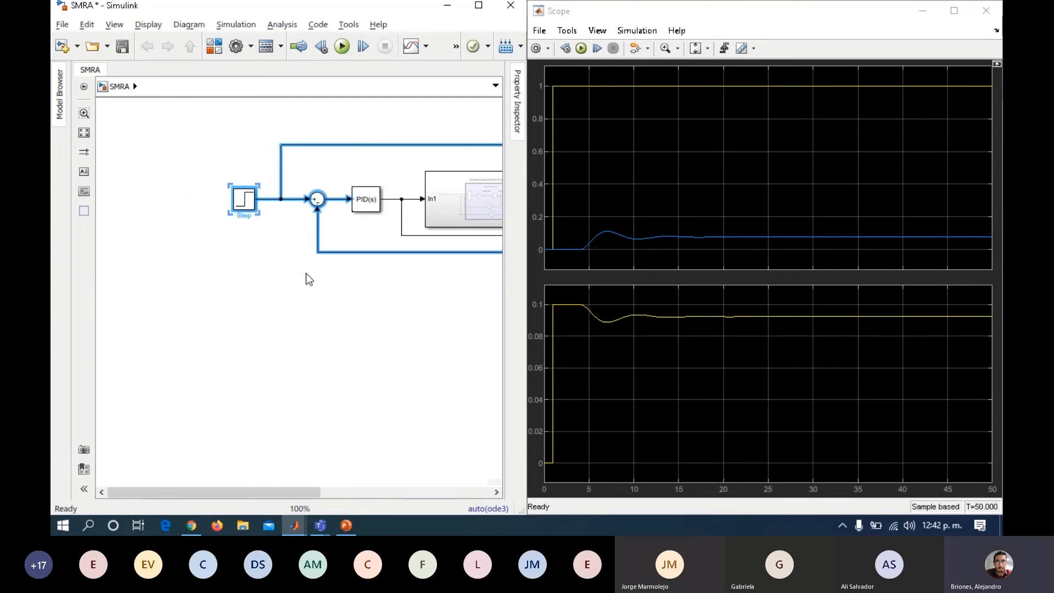
Move the Transport Delay block closer to the subsystem output.
drag(219, 489, 370, 487)
click(305, 200)
key(Left)
key(Left)
key(Left)
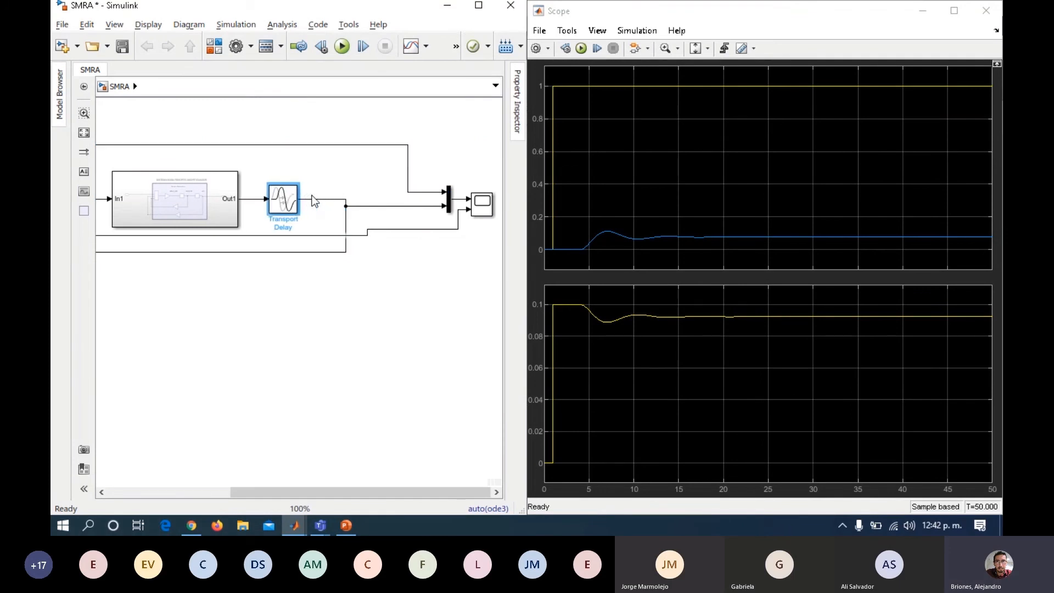
Move the Mux and Scope blocks closer to the Transport Delay and reroute the reference line above the subsystem.
drag(388, 140, 483, 261)
key(Left)
key(Left)
key(Left)
key(Left)
key(Left)
key(Left)
key(Left)
key(Left)
key(Left)
key(Left)
key(Left)
key(Left)
key(Left)
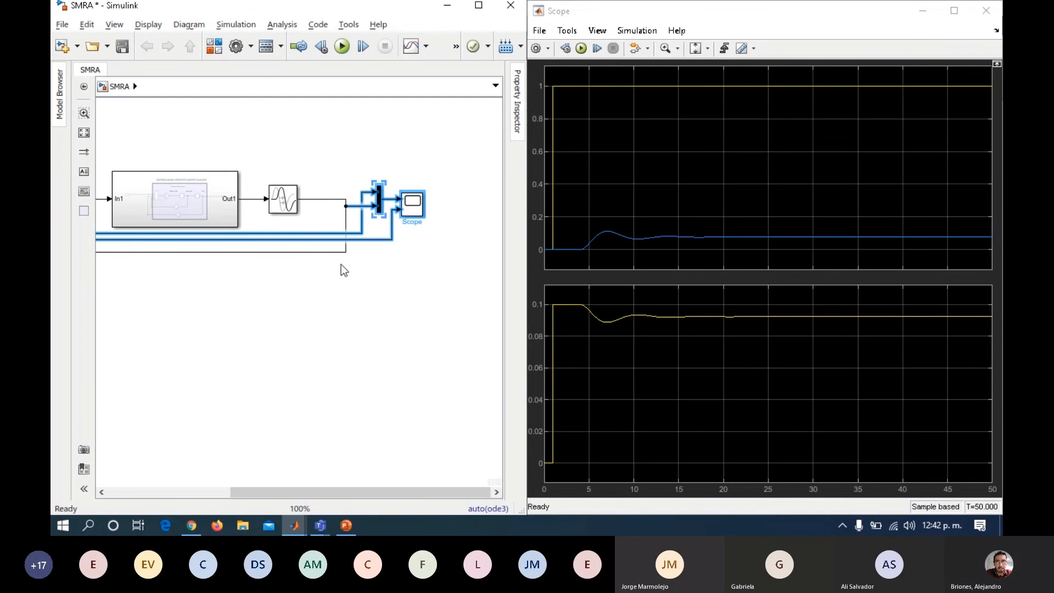
click(295, 235)
drag(294, 233, 303, 133)
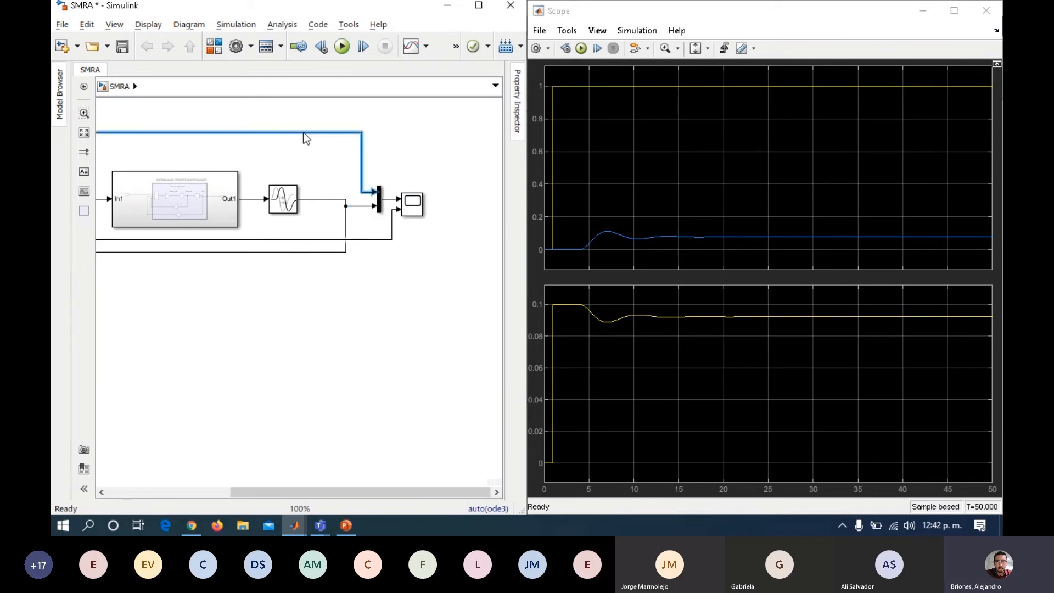
Set the PID Controller's proportional gain to 0.3 and rerun the simulation.
drag(331, 487, 248, 488)
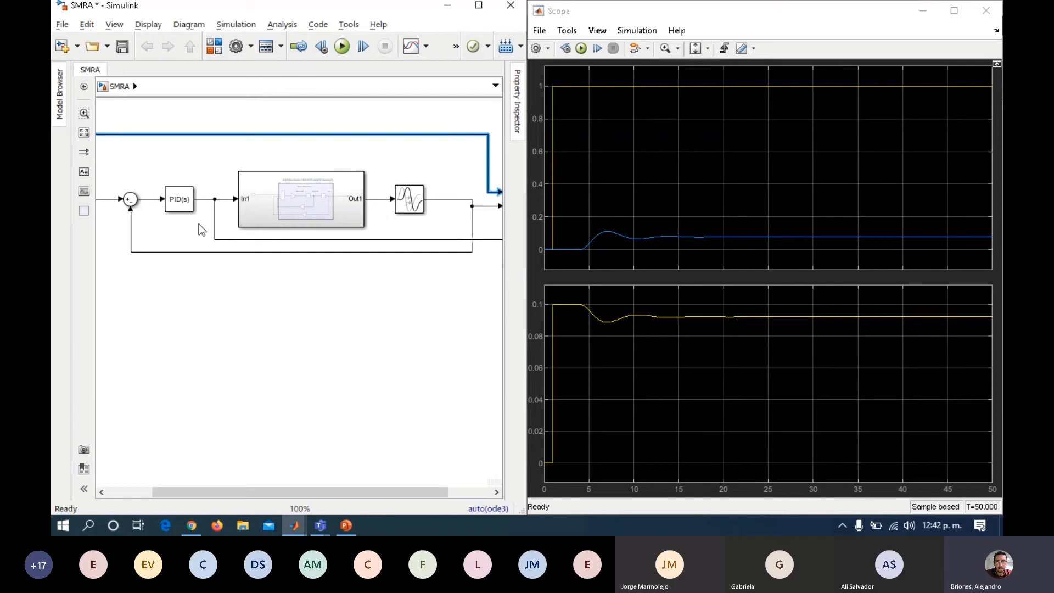
click(178, 204)
double_click(178, 204)
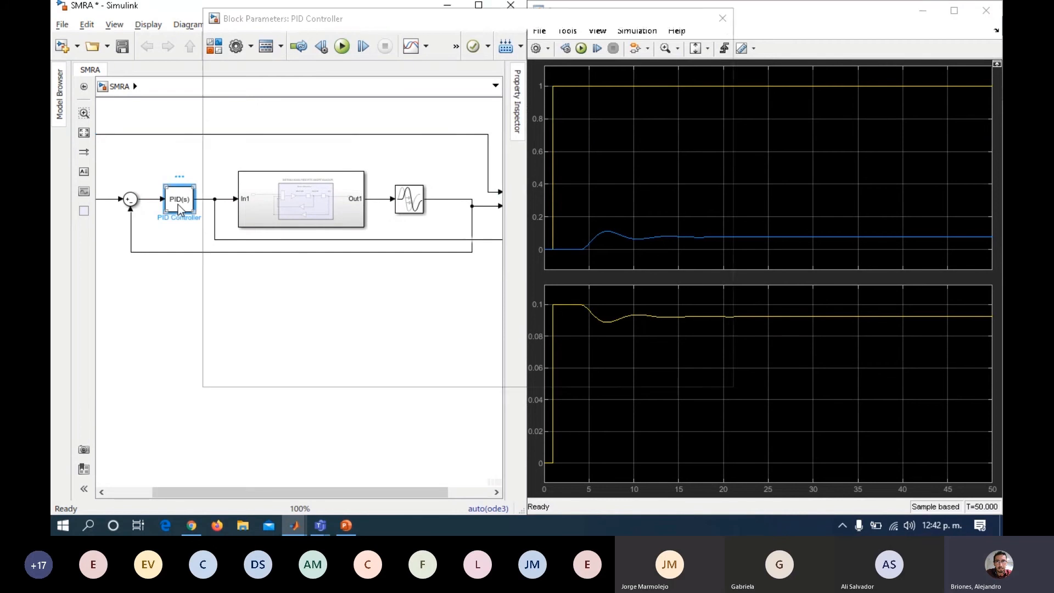
double_click(306, 304)
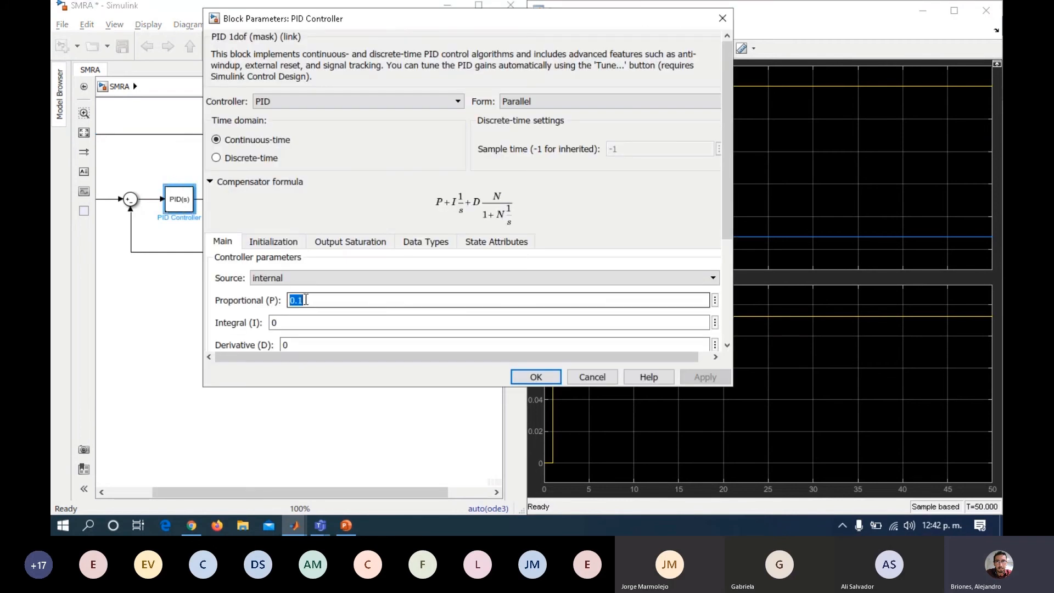
key(Right)
key(BackSpace)
text(3)
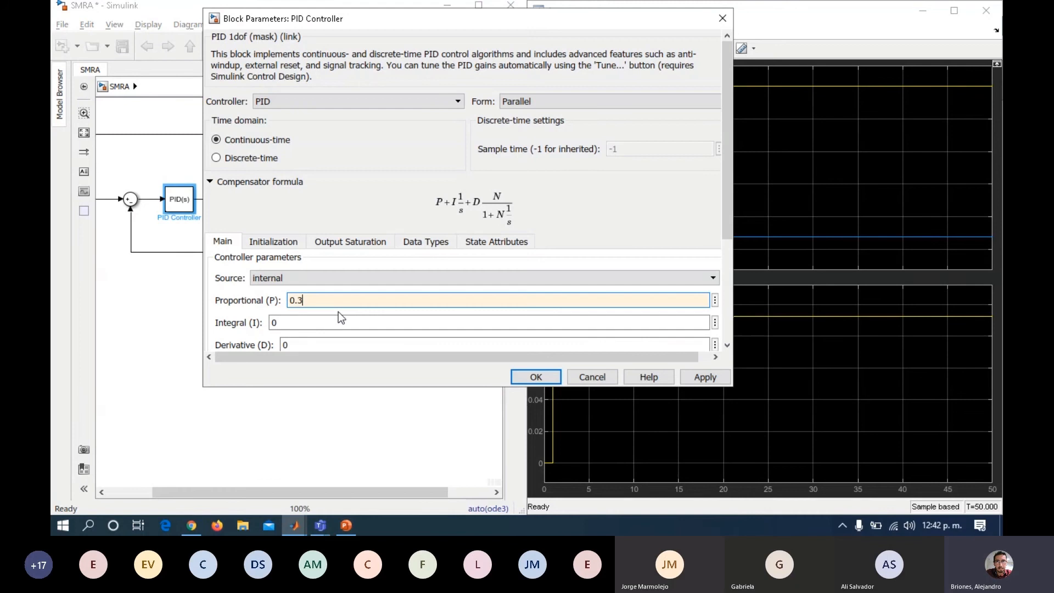
click(705, 377)
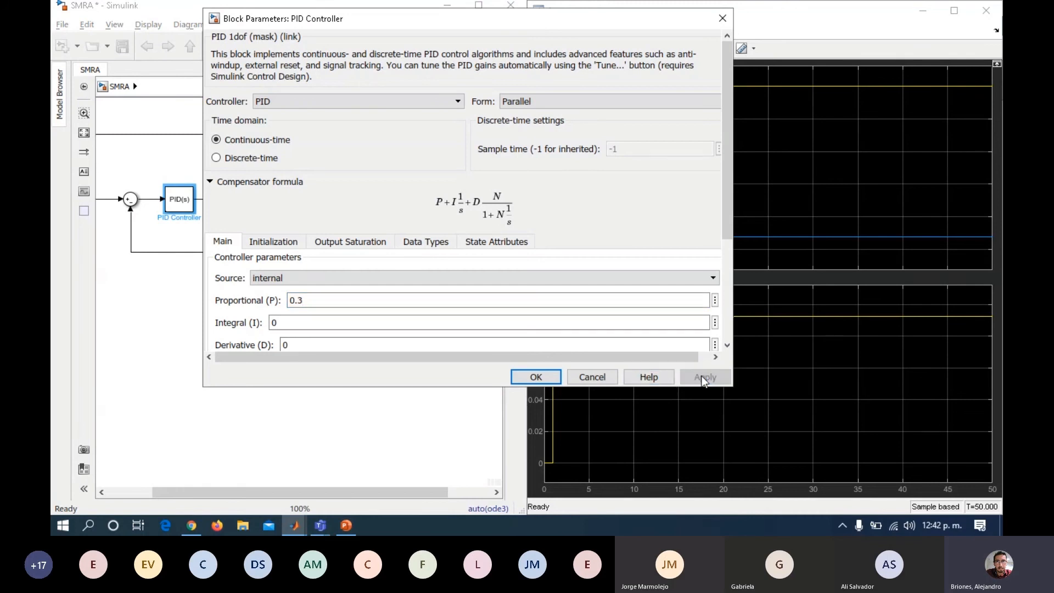
click(536, 377)
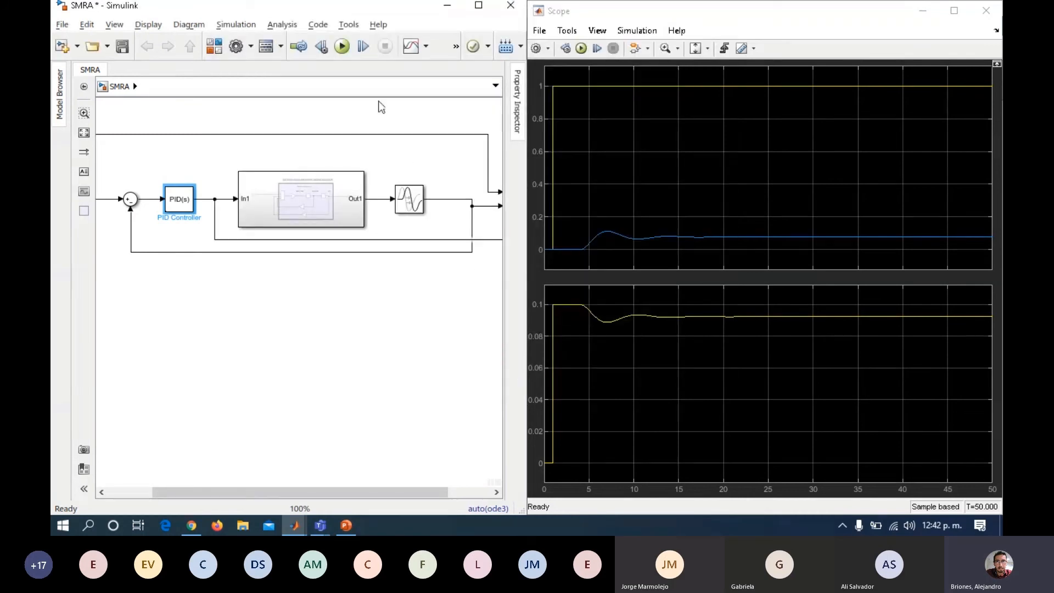
click(341, 46)
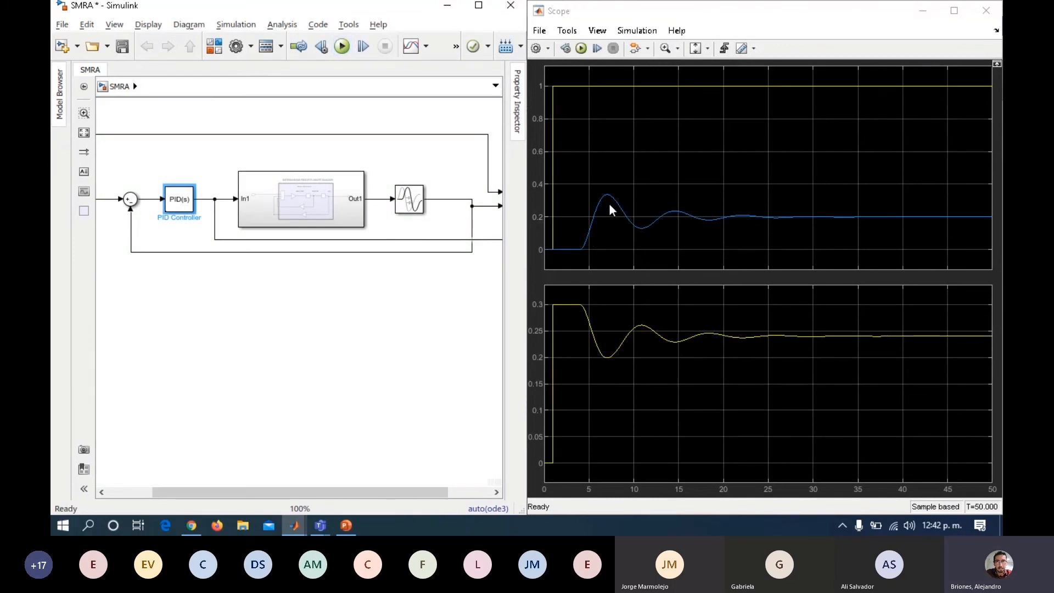
Raise the PID Controller's proportional gain to 0.5 and simulate the loop again.
double_click(179, 198)
double_click(317, 301)
text(0.)
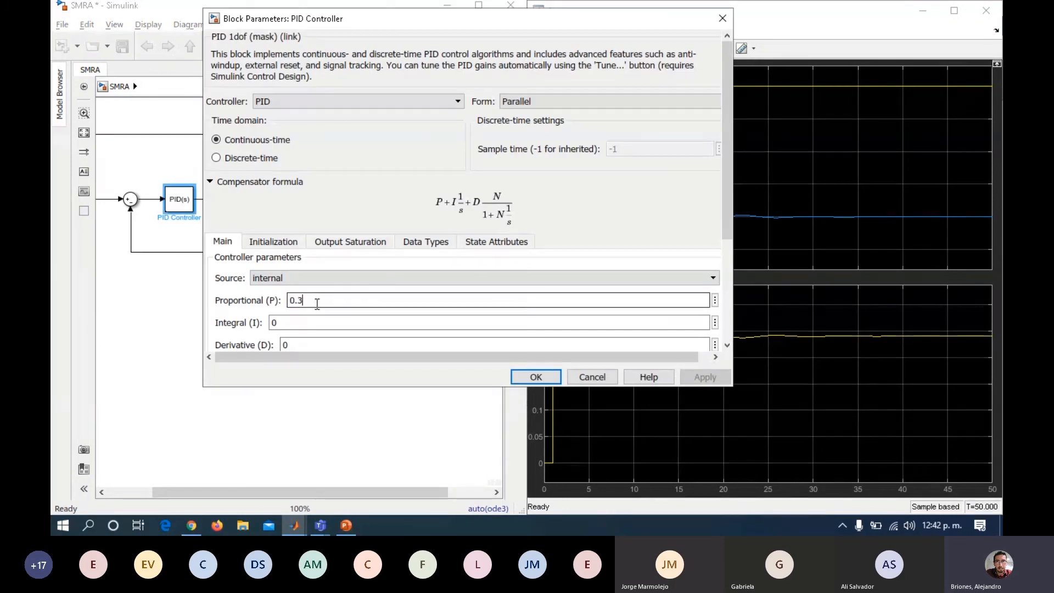
text(5)
click(702, 376)
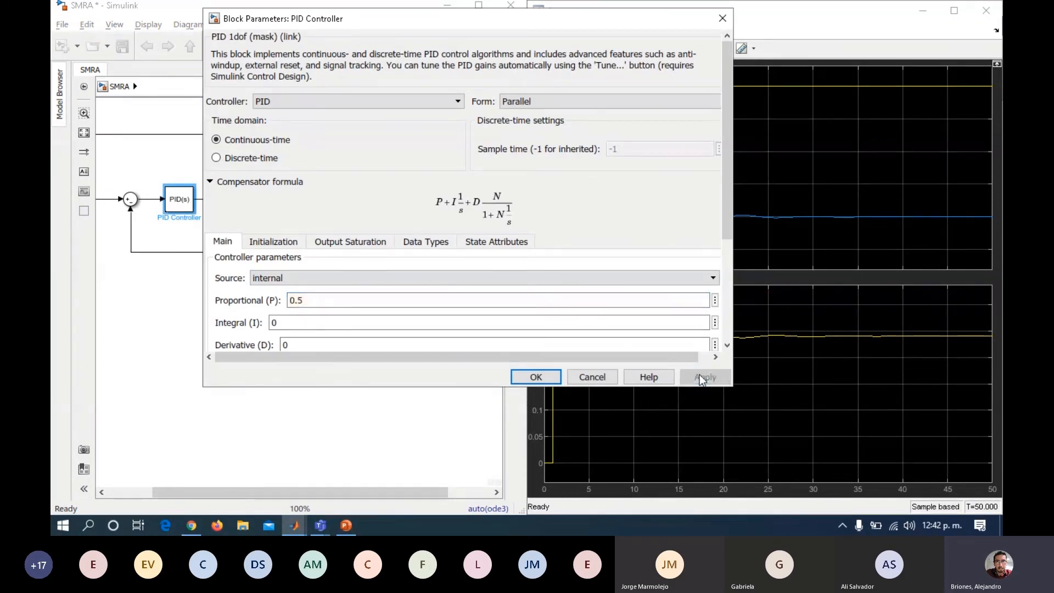
click(525, 377)
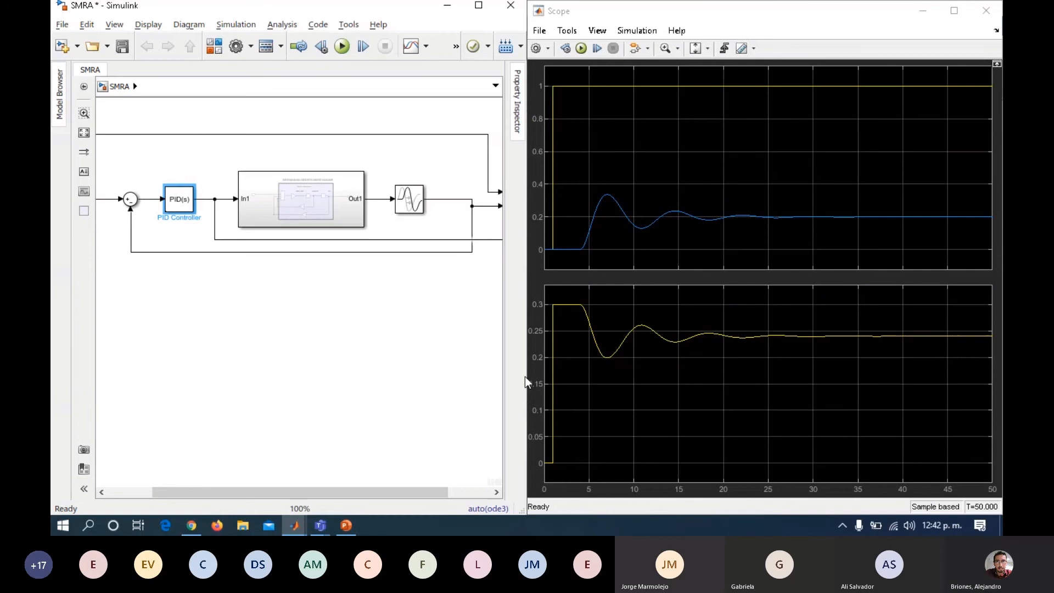
click(342, 46)
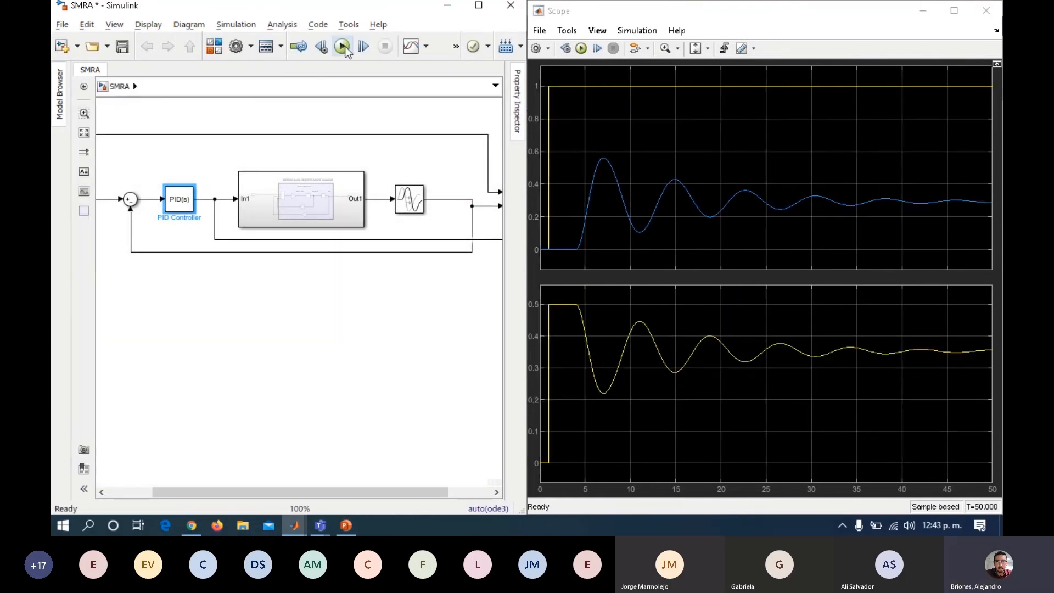
Set the PID Controller's proportional gain to 1 and run the simulation.
double_click(179, 202)
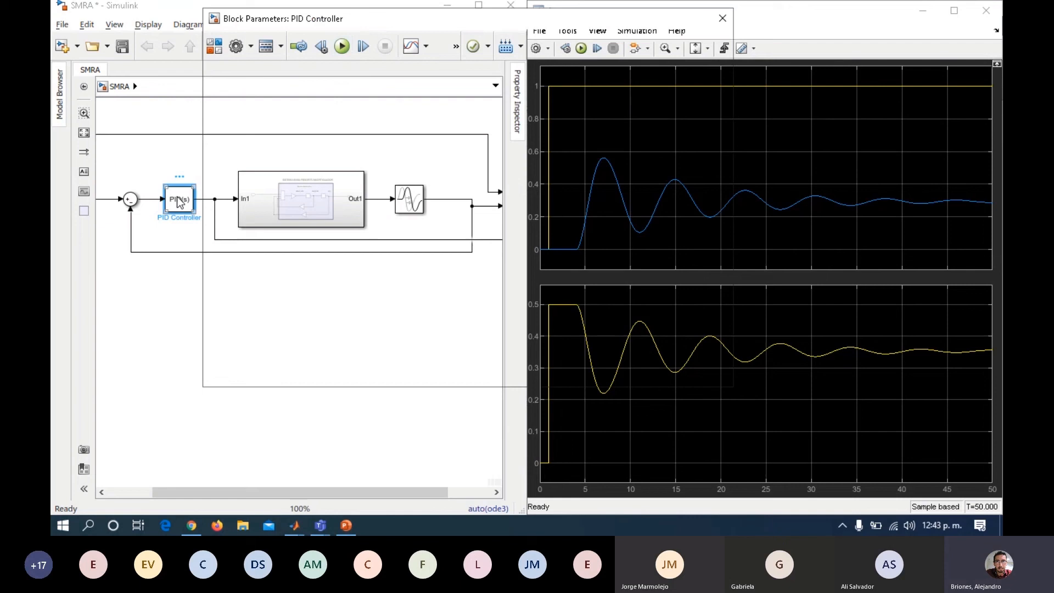
double_click(316, 299)
text(1)
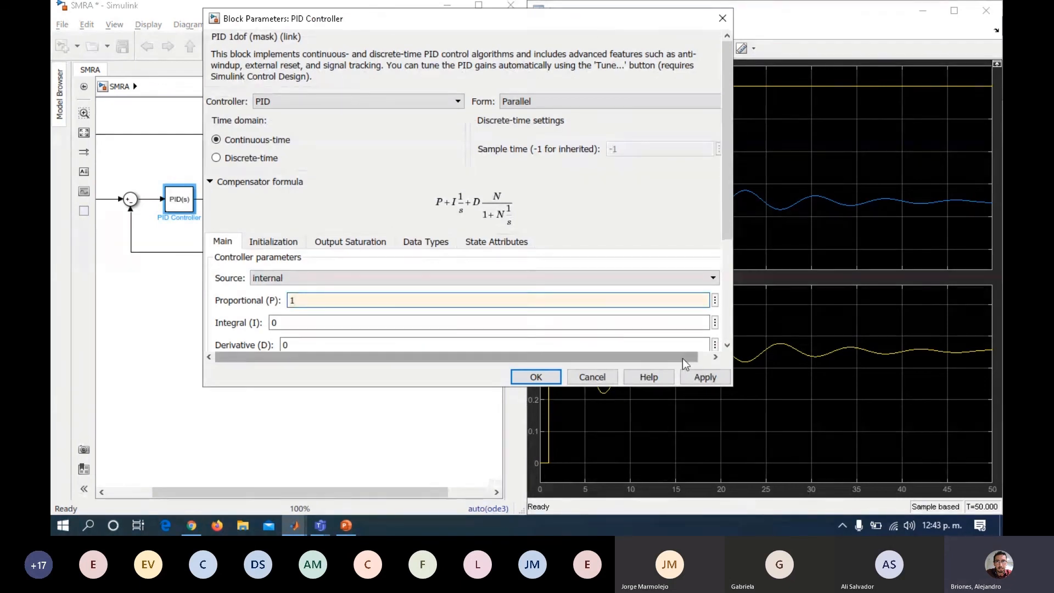
click(597, 377)
click(342, 47)
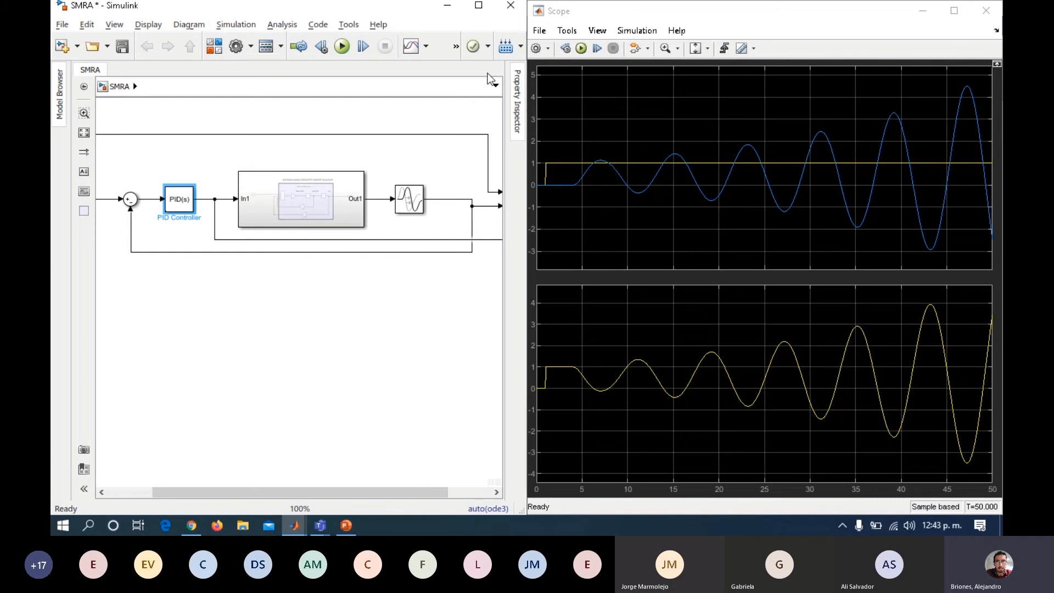
Lower the PID Controller's proportional gain to 0.7 and rerun the simulation.
click(176, 208)
double_click(177, 208)
double_click(298, 299)
text(0.7)
click(705, 376)
click(536, 376)
click(341, 46)
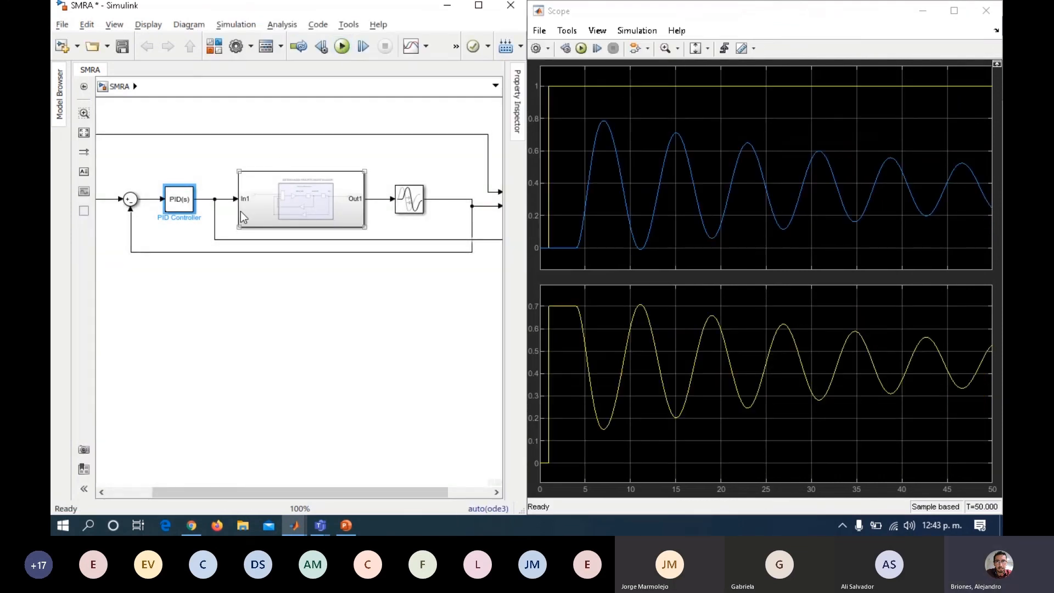
Set the PID Controller's proportional gain to 0.8 and simulate the closed loop.
double_click(177, 206)
click(321, 301)
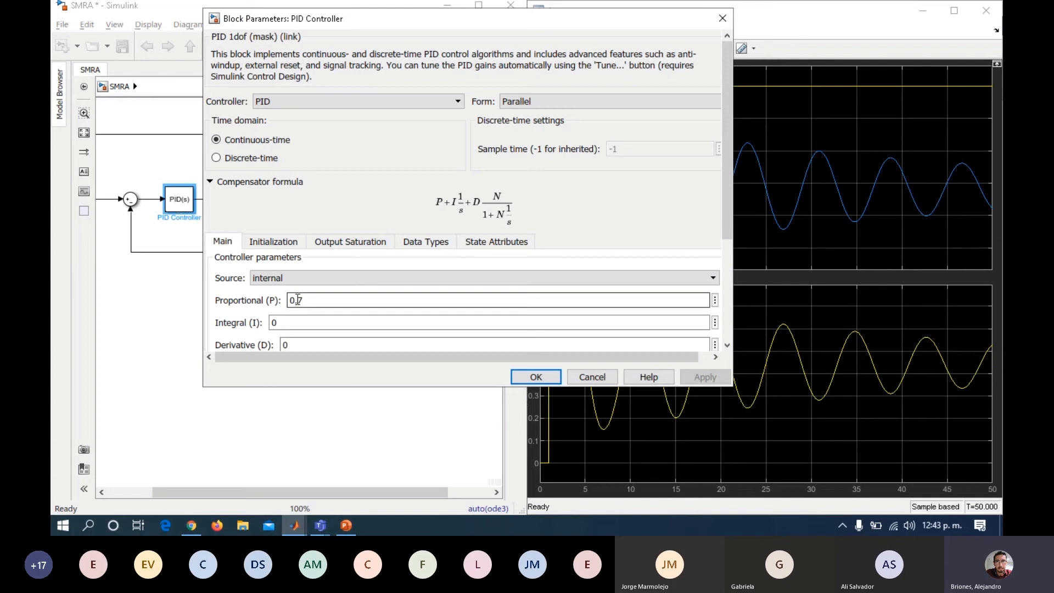
key(BackSpace)
text(4)
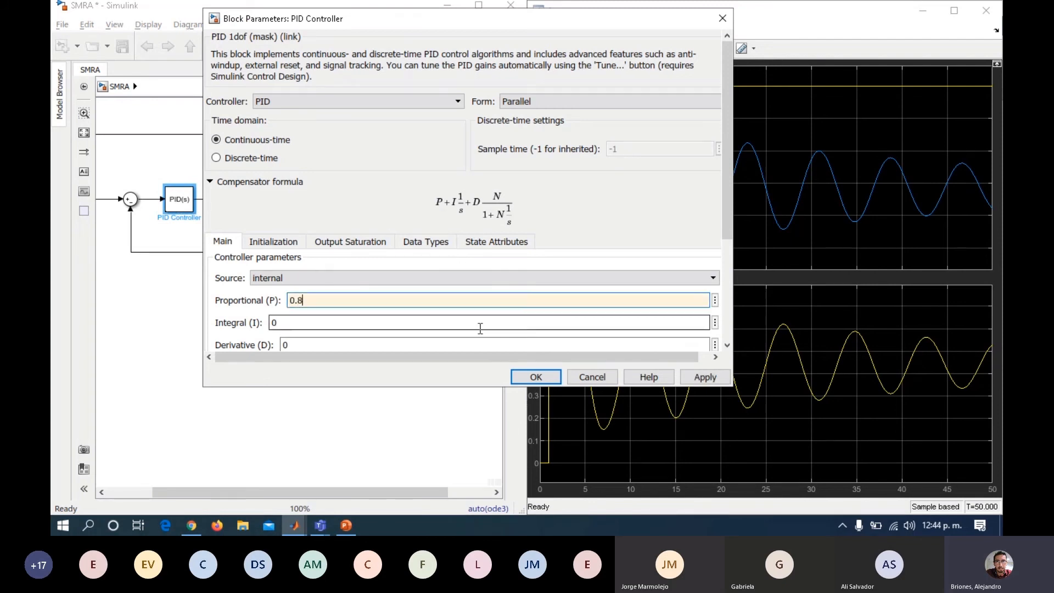
click(705, 377)
click(536, 376)
click(342, 46)
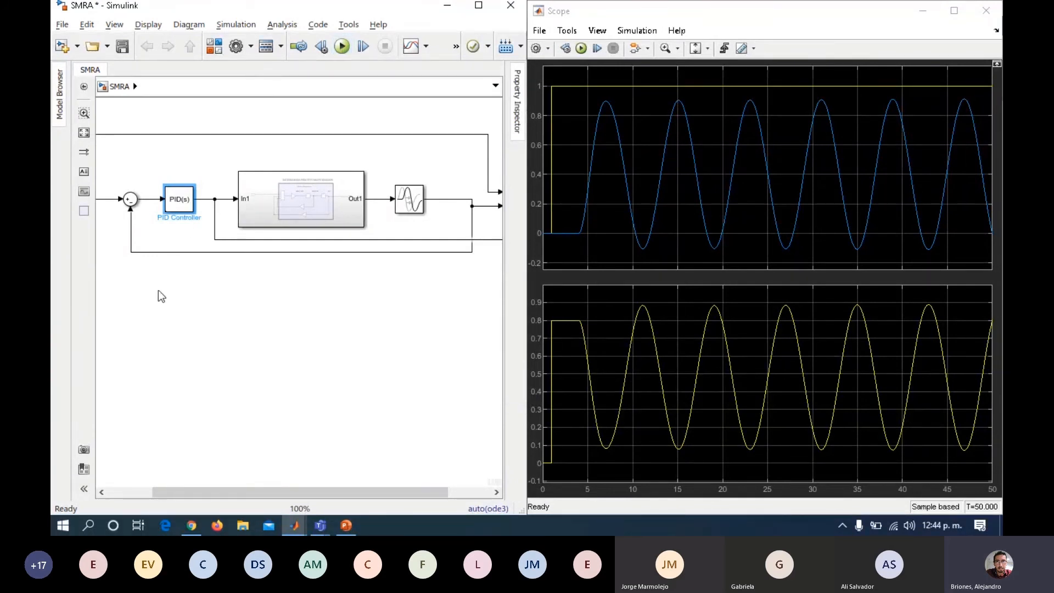
Add the annotation "Ku=0.8" in the empty canvas area below the PID Controller.
double_click(168, 303)
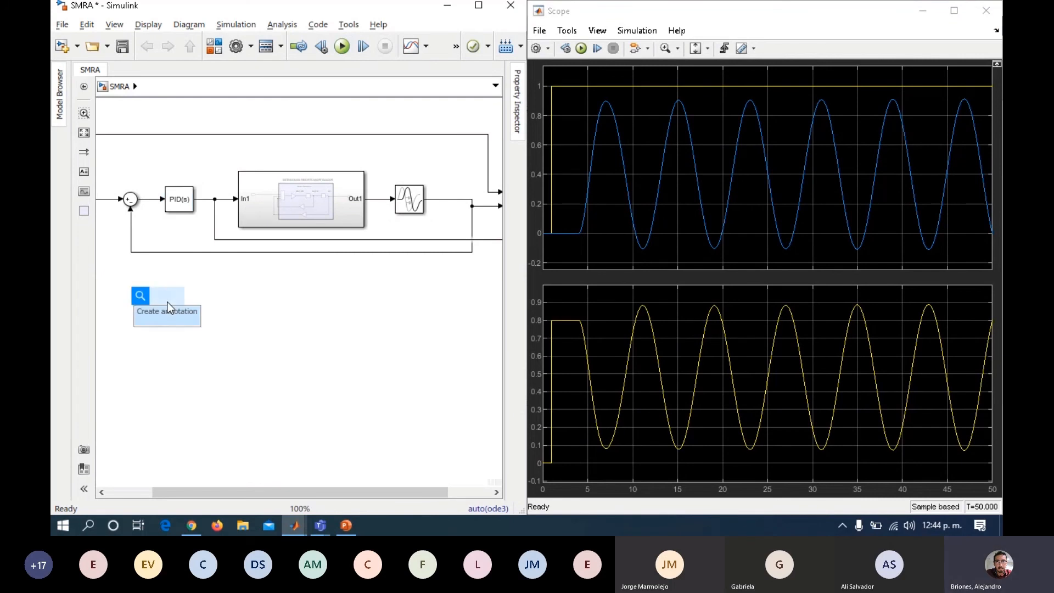
text(K)
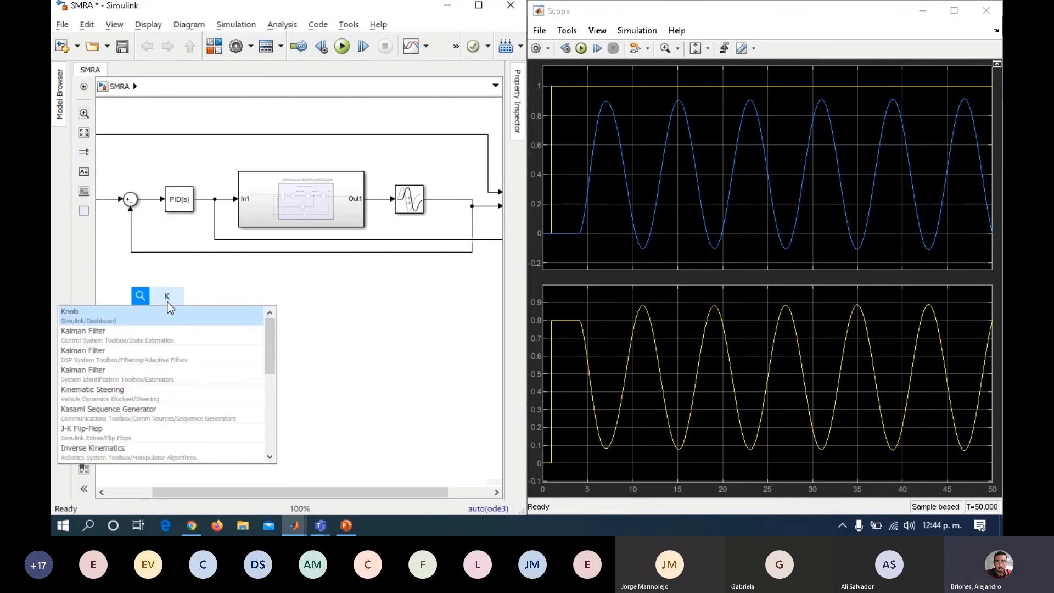
text(u=0.8)
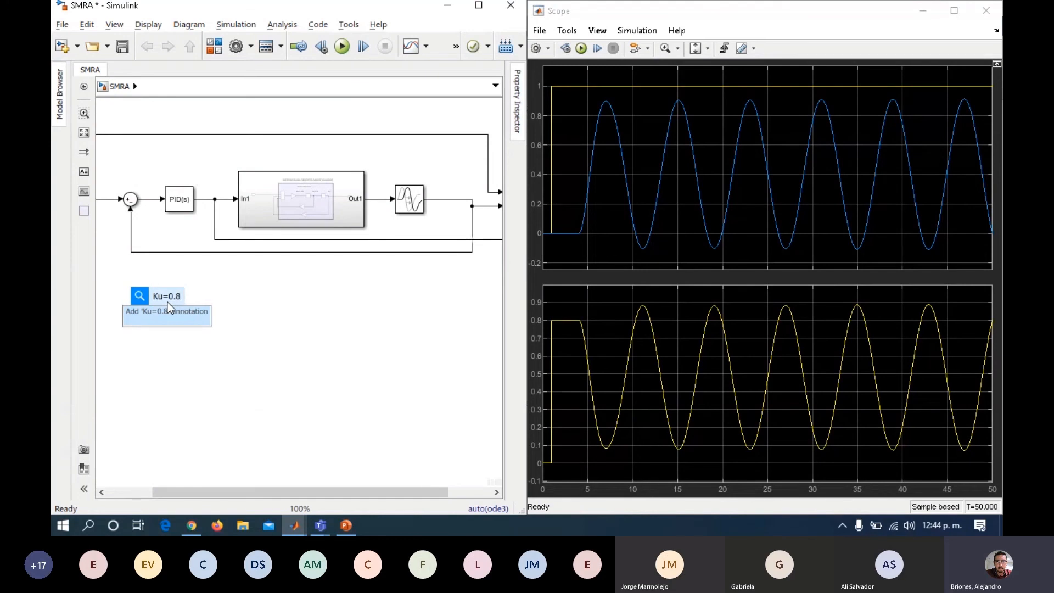
key(Return)
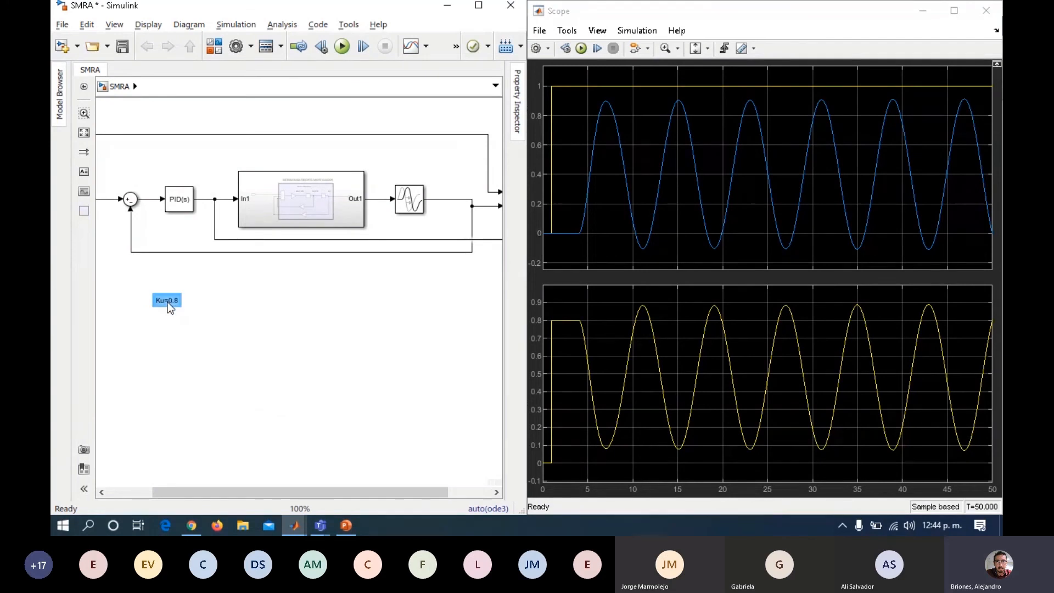
Format the "Ku=0.8" annotation as bold text at font size 18.
click(175, 301)
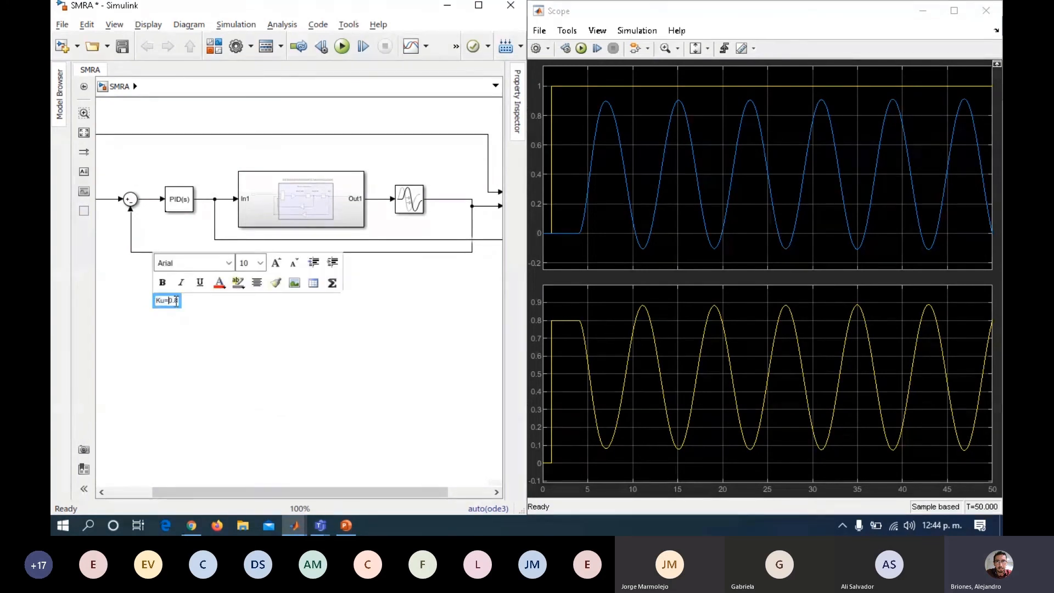
drag(156, 301, 180, 301)
click(260, 263)
click(242, 339)
click(261, 263)
click(242, 358)
click(163, 283)
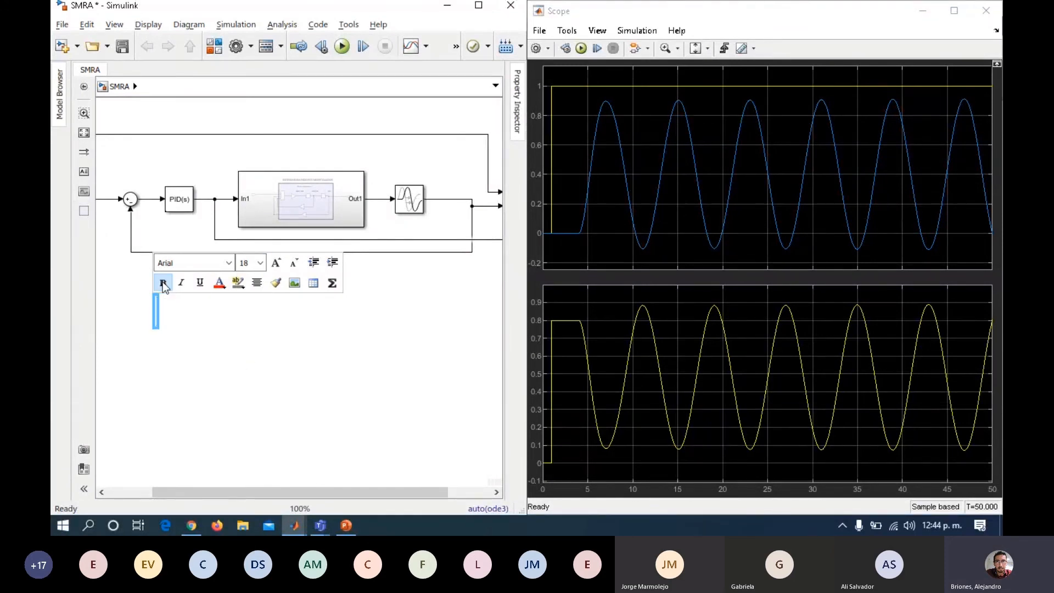
text(Ku=0.8)
click(235, 326)
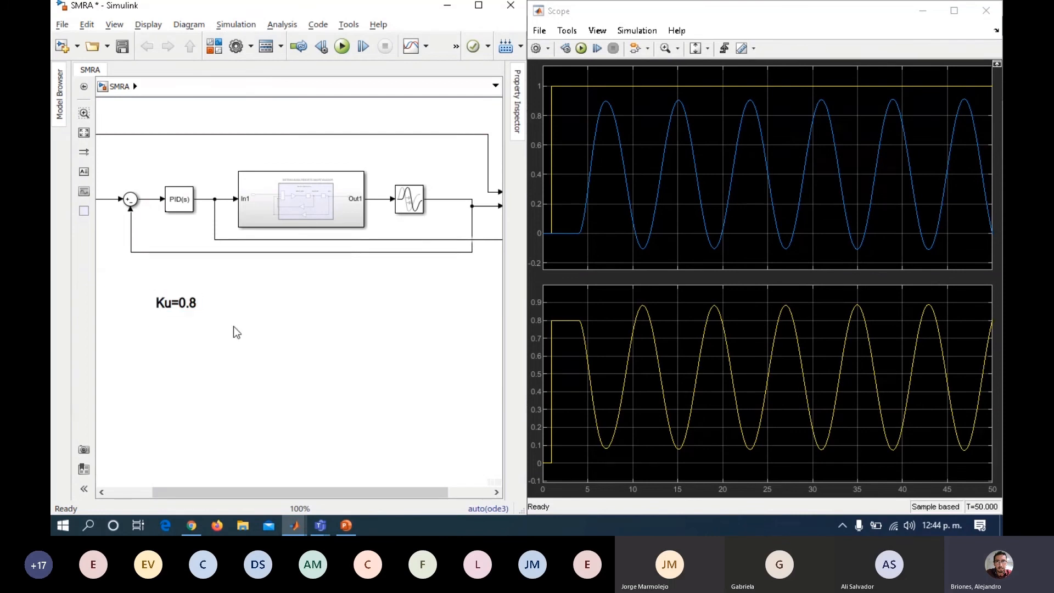
Duplicate the Ku annotation directly below the original and change the copy's text to "Pu=".
click(179, 303)
click(167, 332)
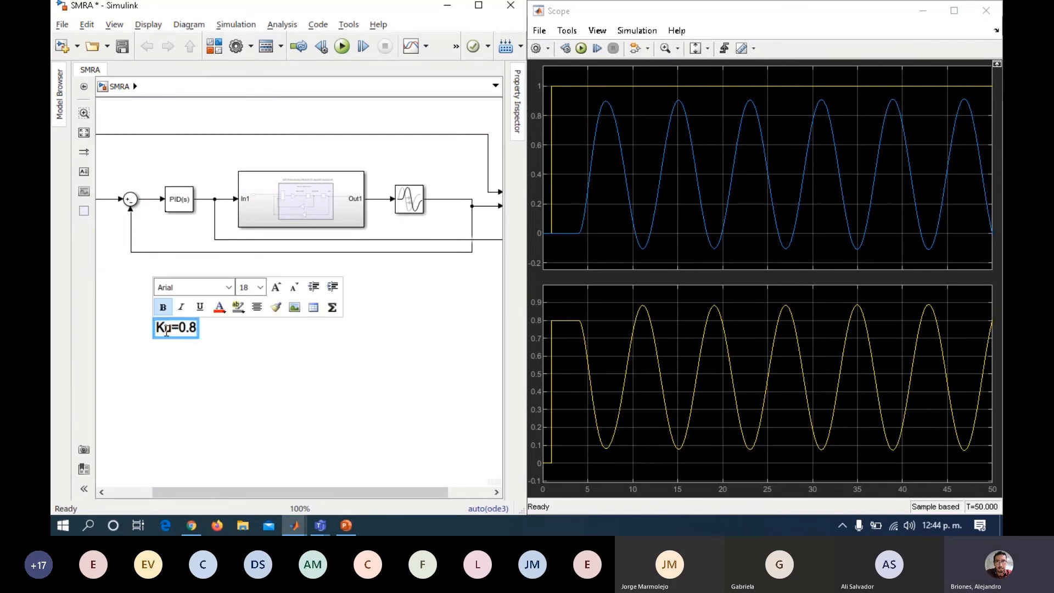
key(BackSpace)
text(P)
key(Right)
key(Right)
key(Right)
key(Delete)
key(Delete)
key(BackSpace)
click(210, 353)
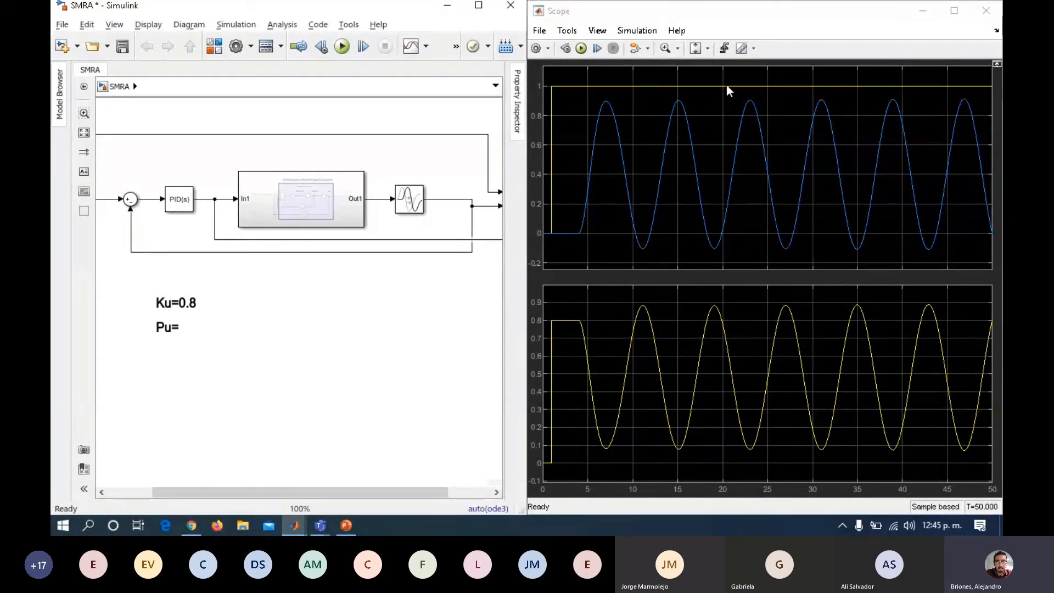
Turn on cursor measurements in the Scope, maximize its window, and open the list of available traces.
click(742, 51)
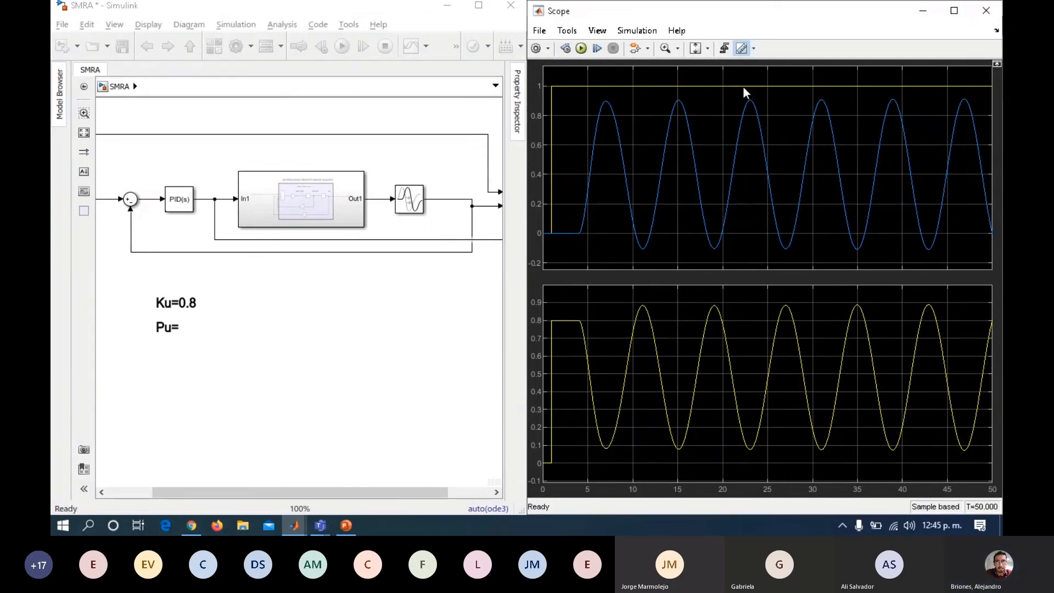
click(954, 11)
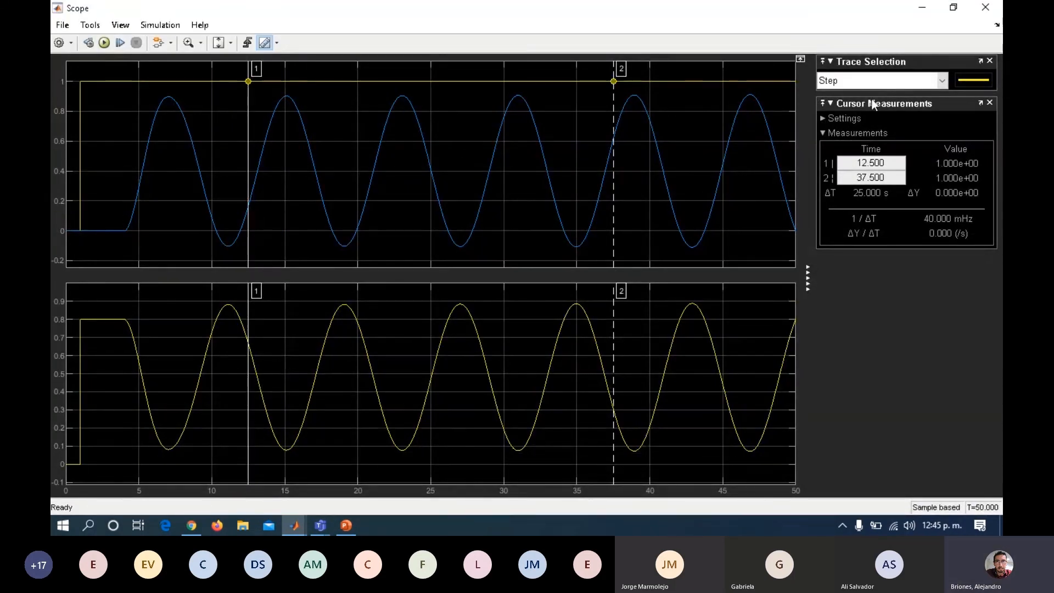
click(942, 80)
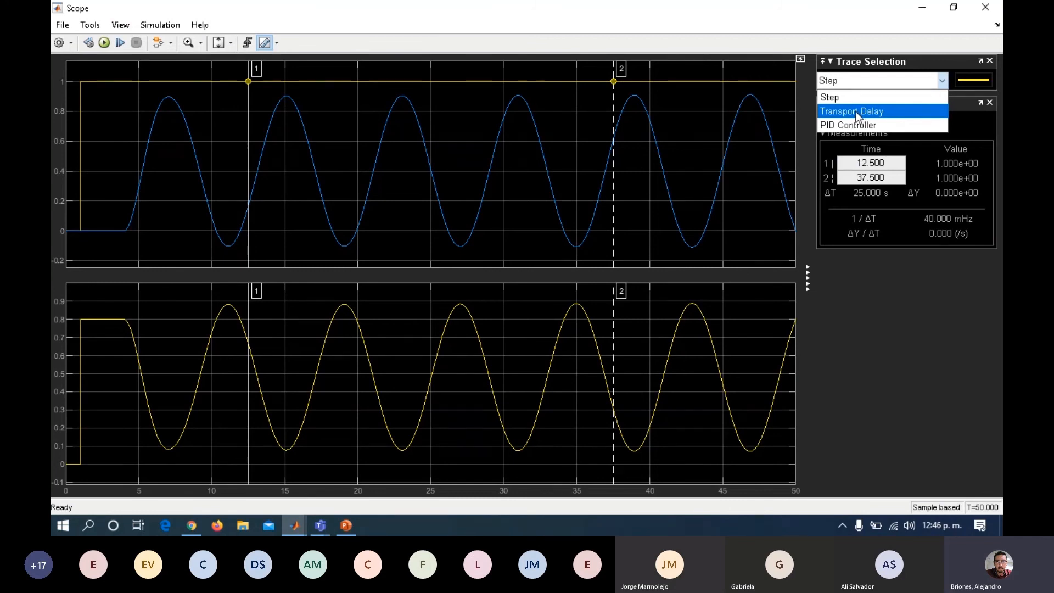
Check the parameters of the delay block at the plant output in the Simulink model, leaving them unedited.
key(alt+Tab)
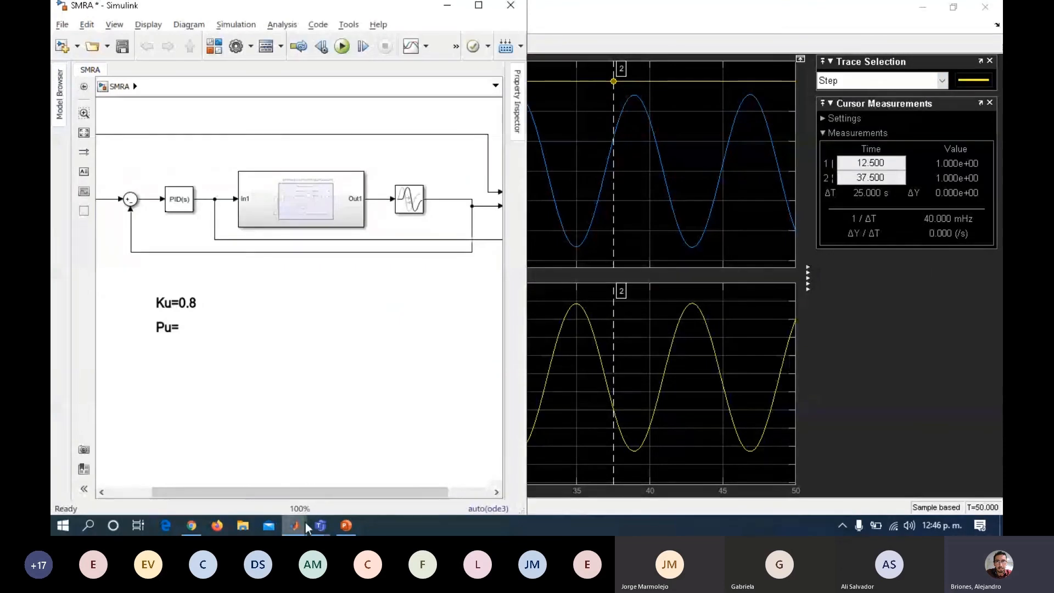
drag(286, 493, 403, 485)
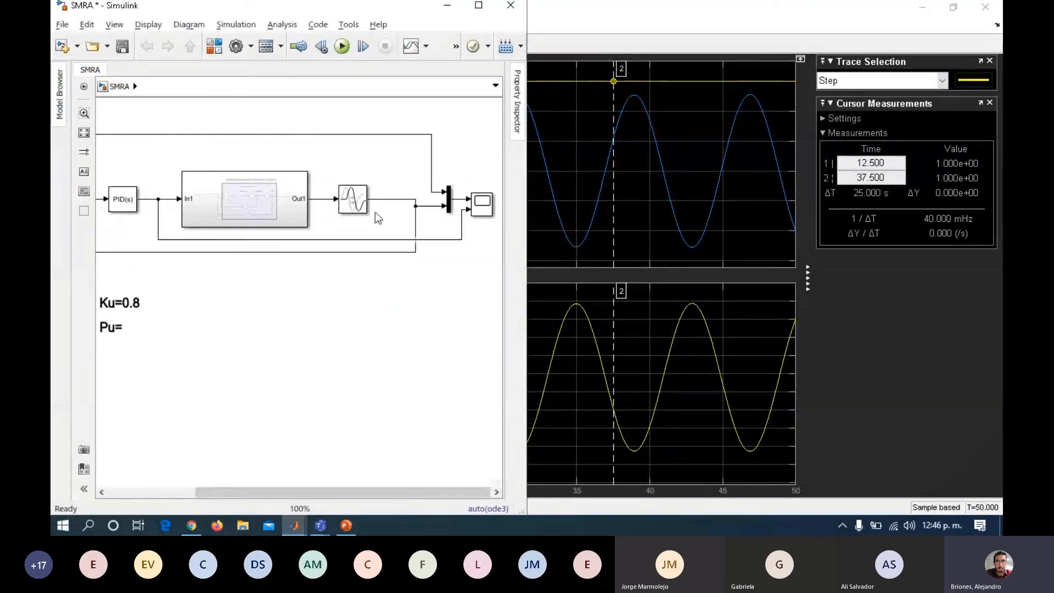
double_click(357, 209)
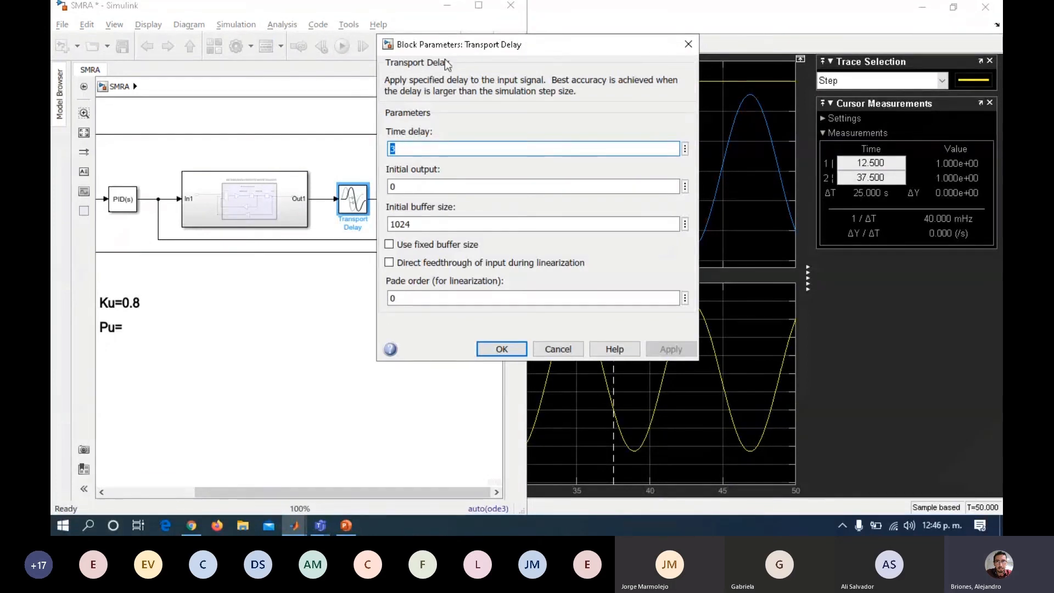
click(558, 350)
Select the Transport Delay signal as the trace measured by the Scope cursors.
click(942, 81)
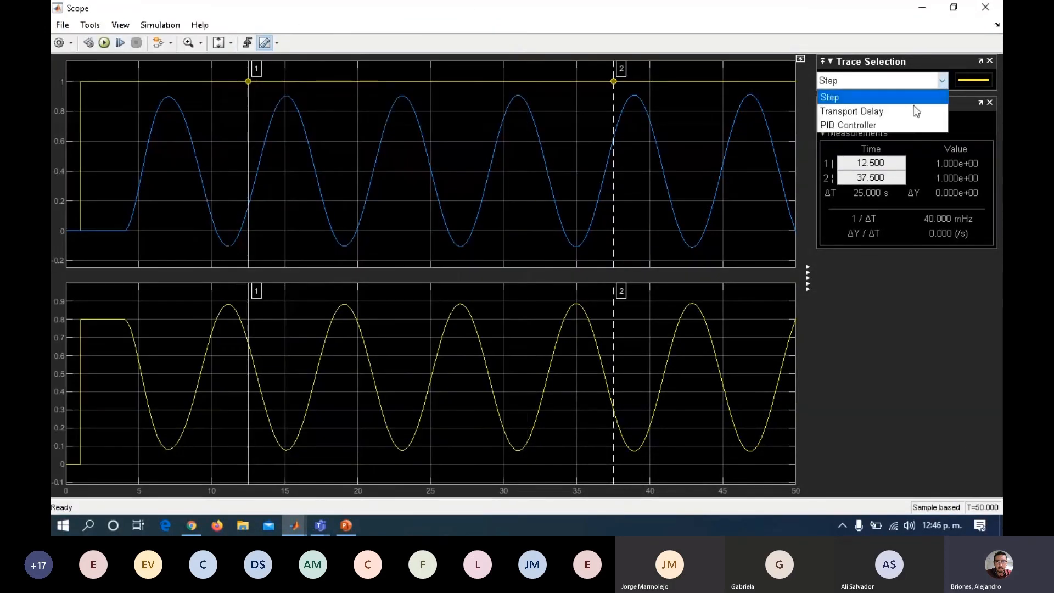
click(877, 112)
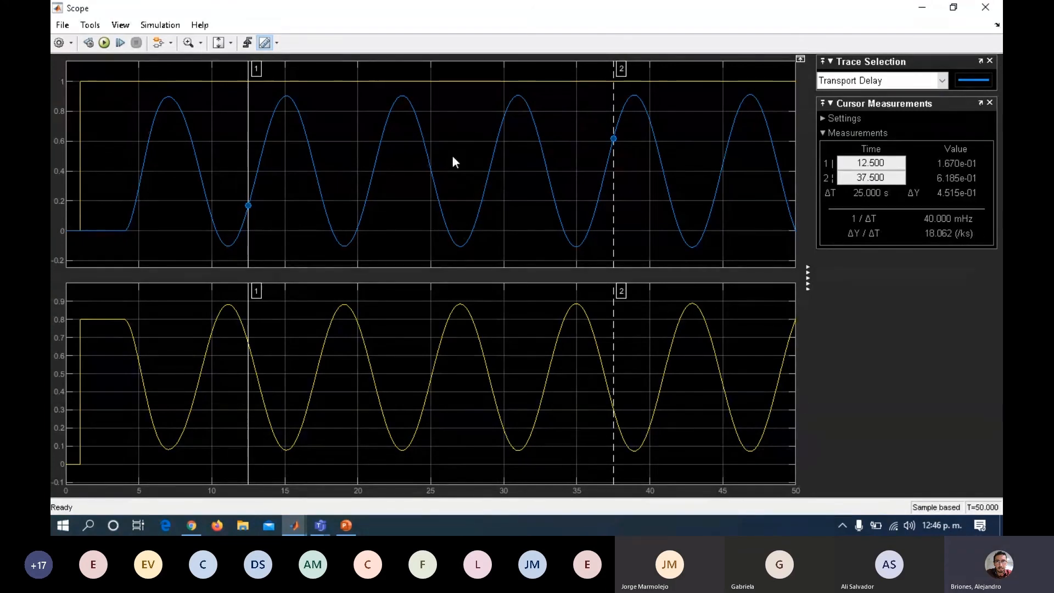
click(942, 80)
click(899, 110)
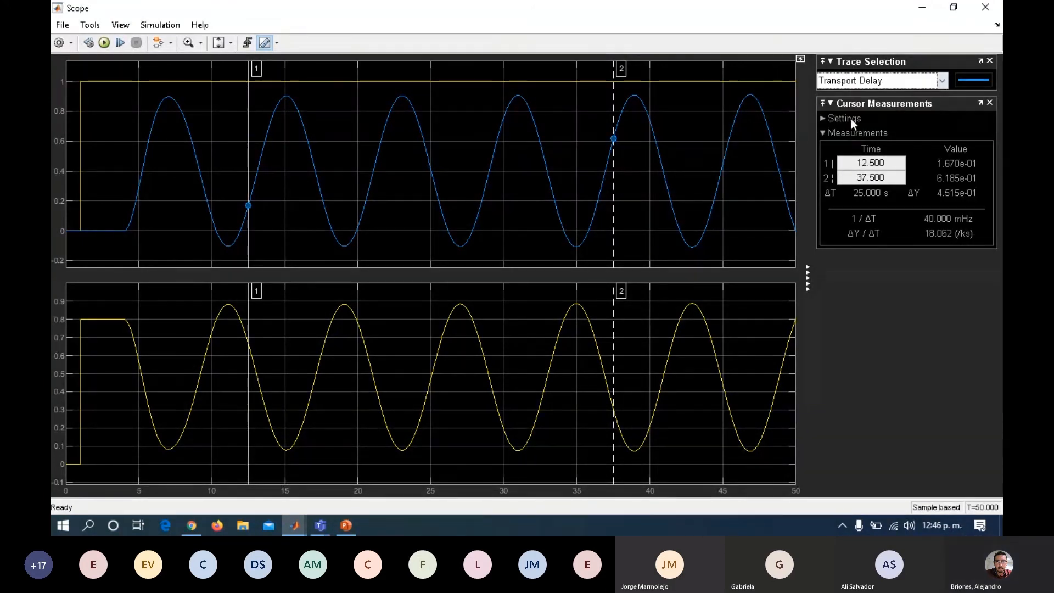
Use waveform cursors to measure the oscillation period, placing them on the first two output peaks at about 7.09 s and 15.16 s.
click(832, 104)
click(832, 104)
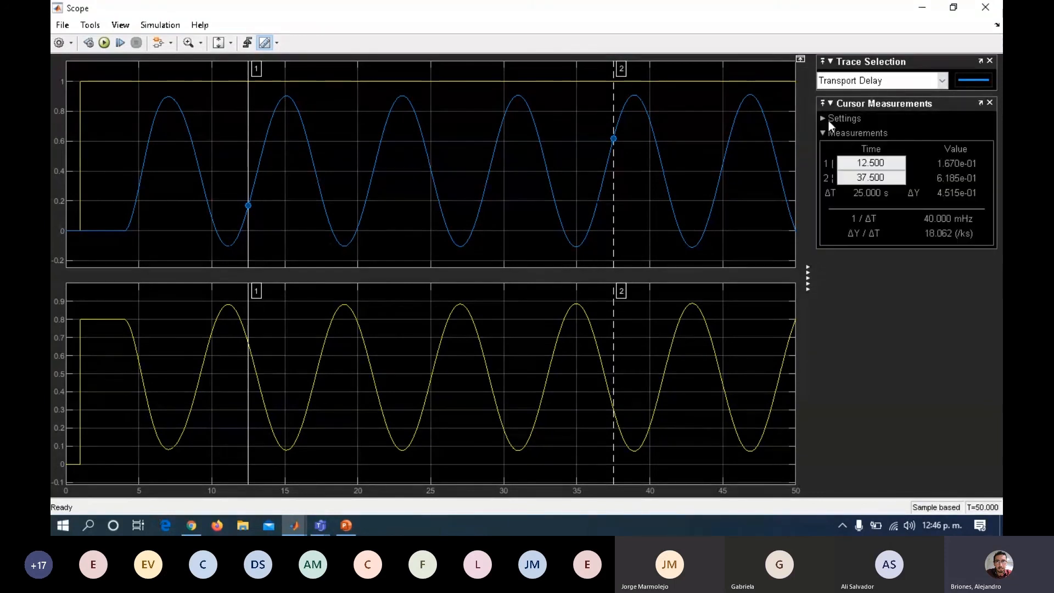
click(825, 118)
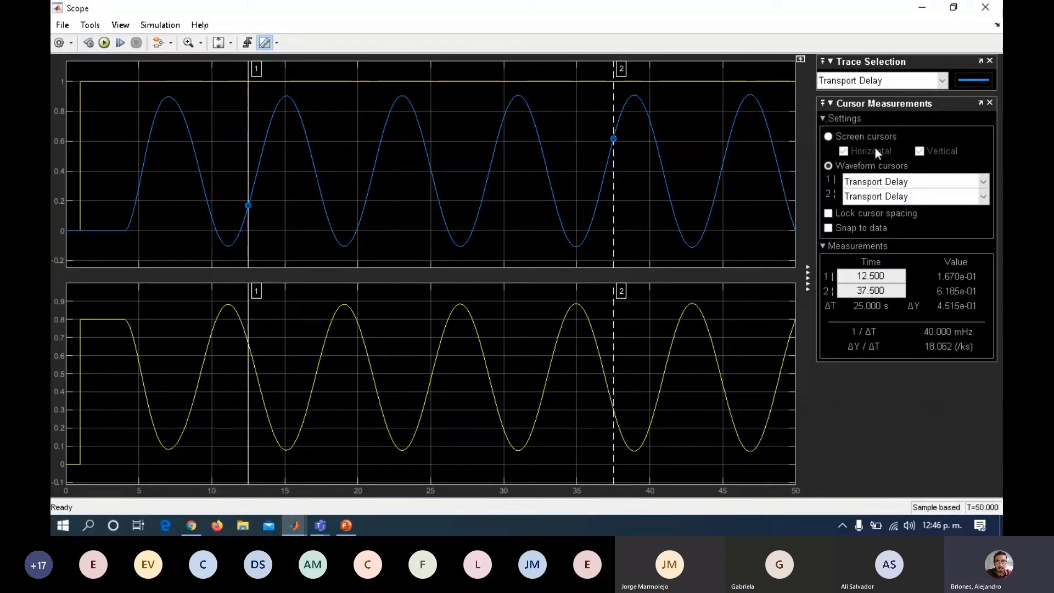
click(859, 165)
mouse_move(249, 206)
mouse_down()
mouse_move(193, 182)
mouse_move(169, 109)
mouse_up()
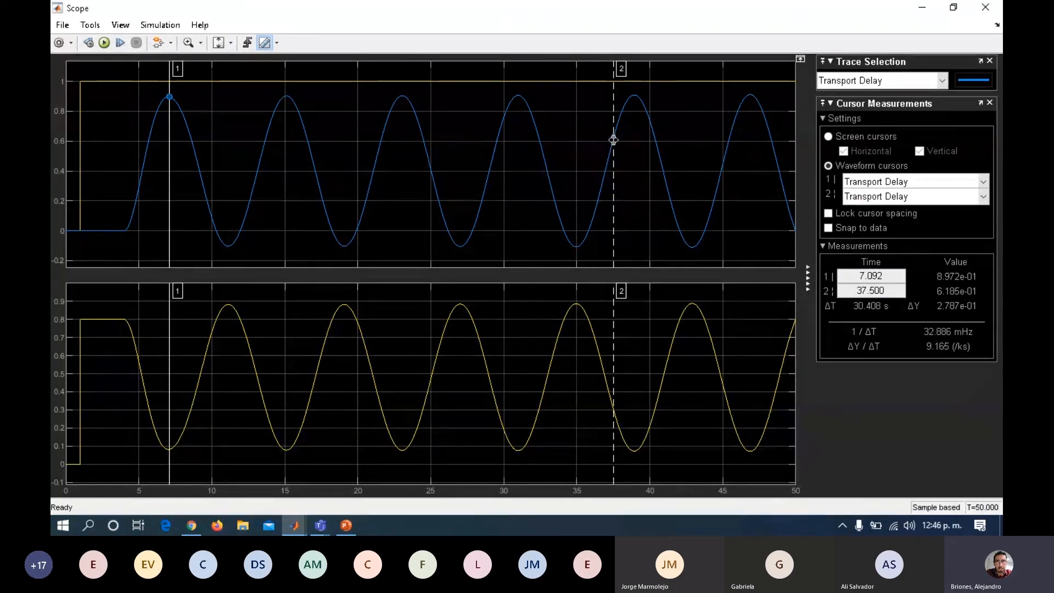
mouse_move(613, 139)
mouse_down()
mouse_move(388, 149)
mouse_move(287, 128)
mouse_up()
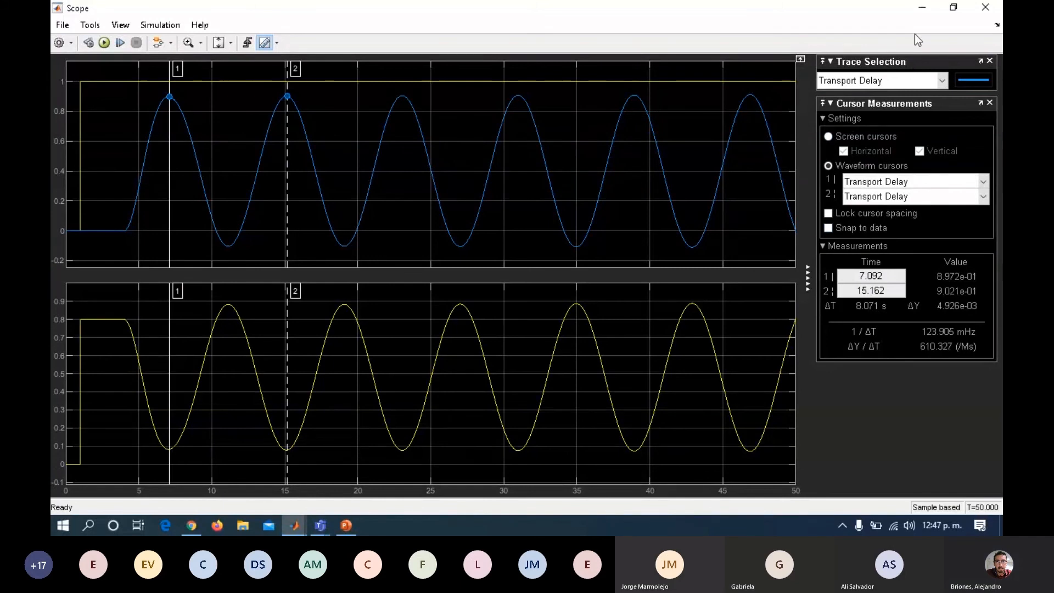
Close the Scope's trace selection and cursor measurements and restore its window beside the model.
click(989, 61)
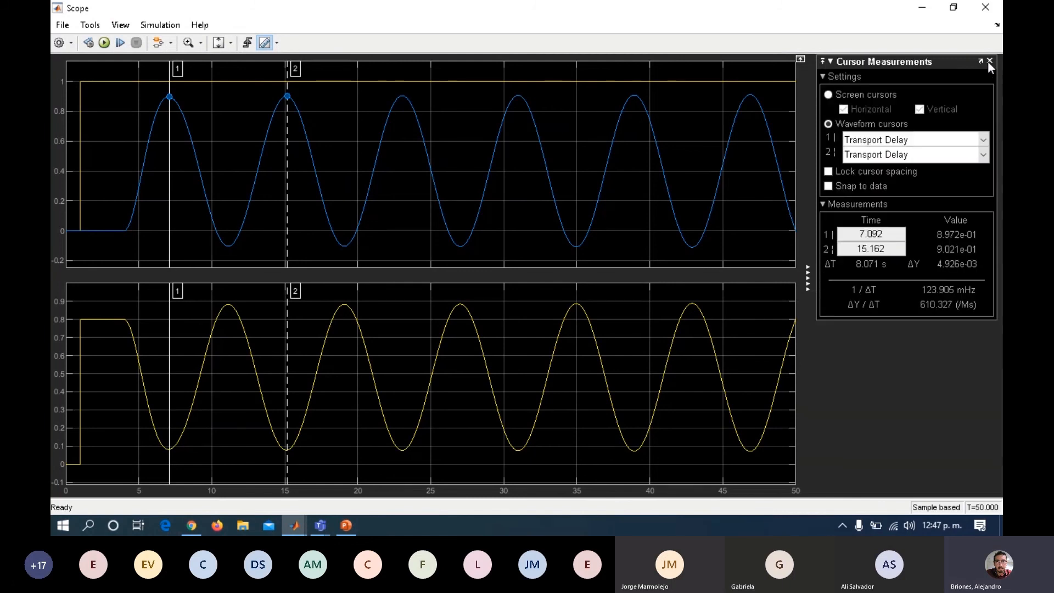
click(990, 61)
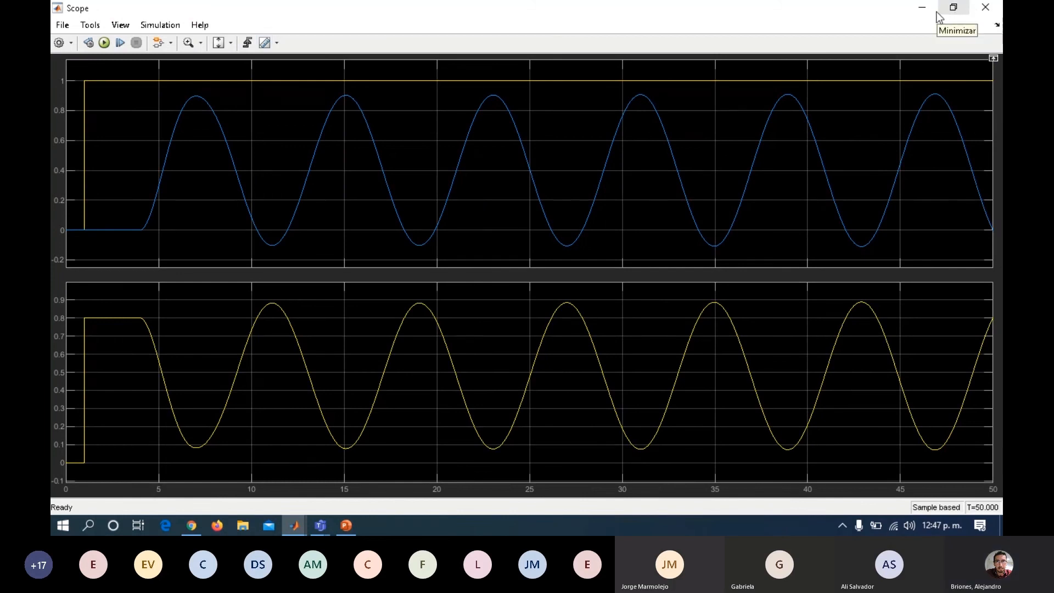
click(954, 10)
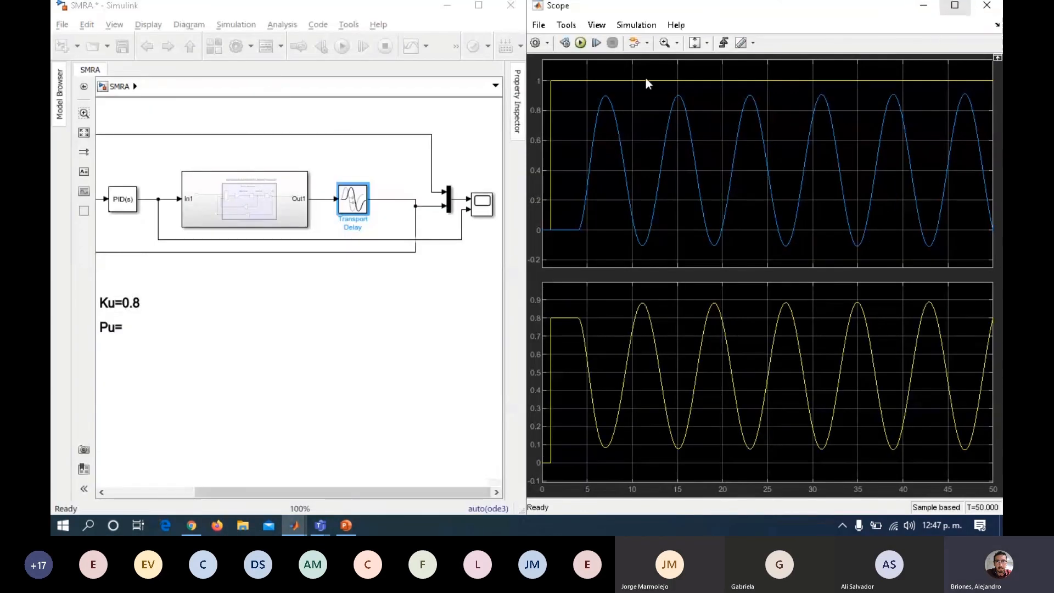
Complete the critical period annotation so it reads "Pu=8".
double_click(113, 328)
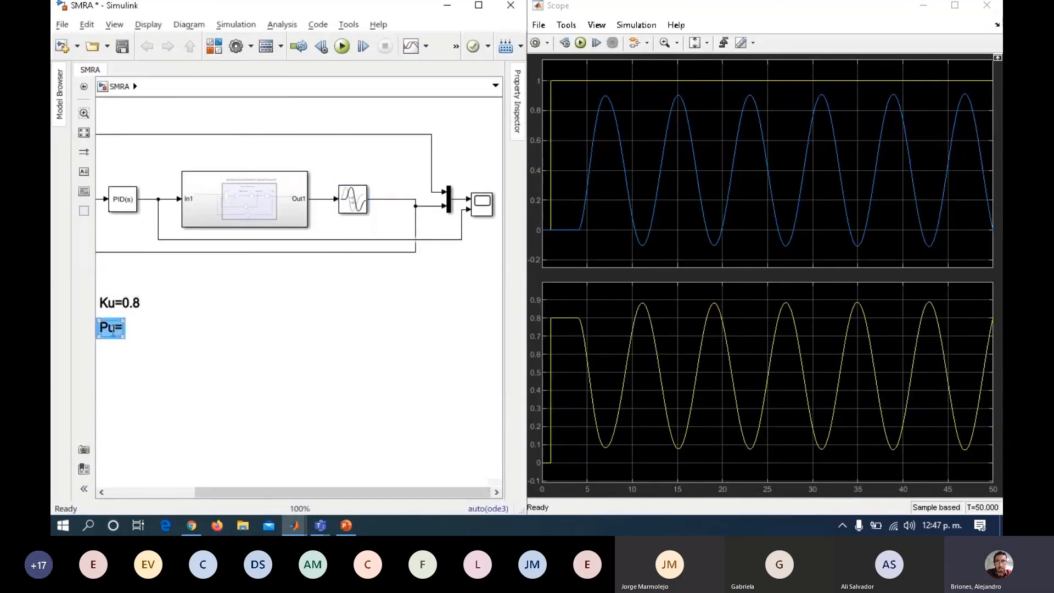
key(End)
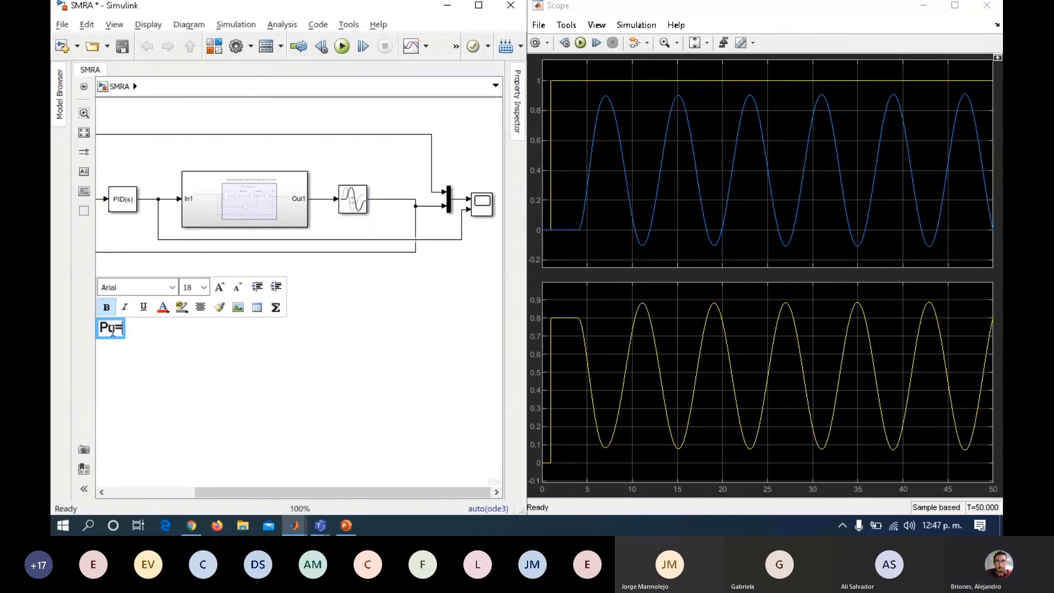
text(8)
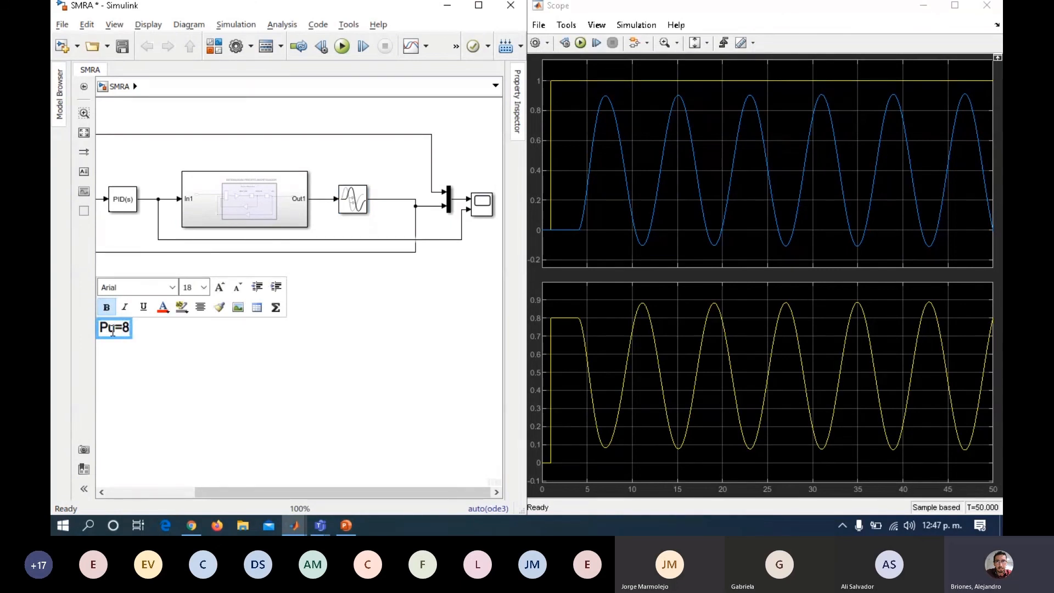
click(170, 372)
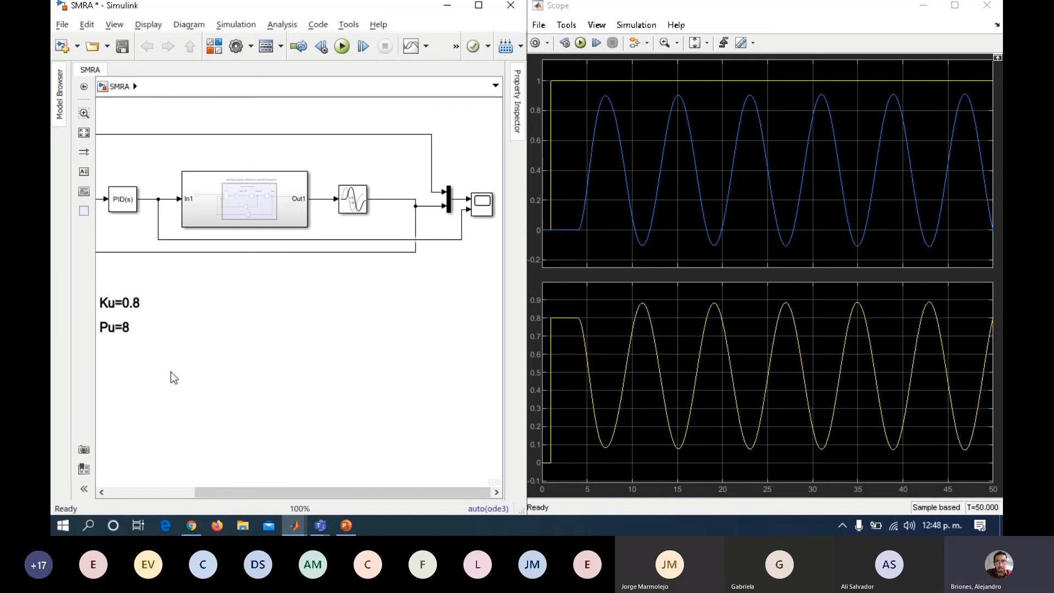
Consult the controller tuning table on the "Sintonización" slide in PowerPoint and switch to the MATLAB editor.
click(344, 527)
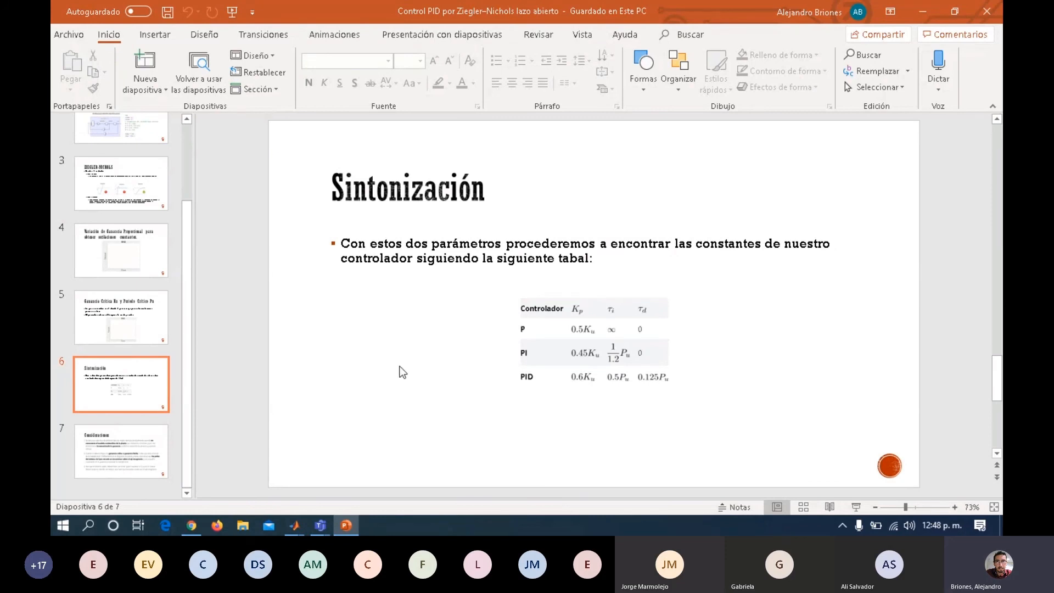
key(alt+Tab)
key(alt+Tab)
key(alt+Tab)
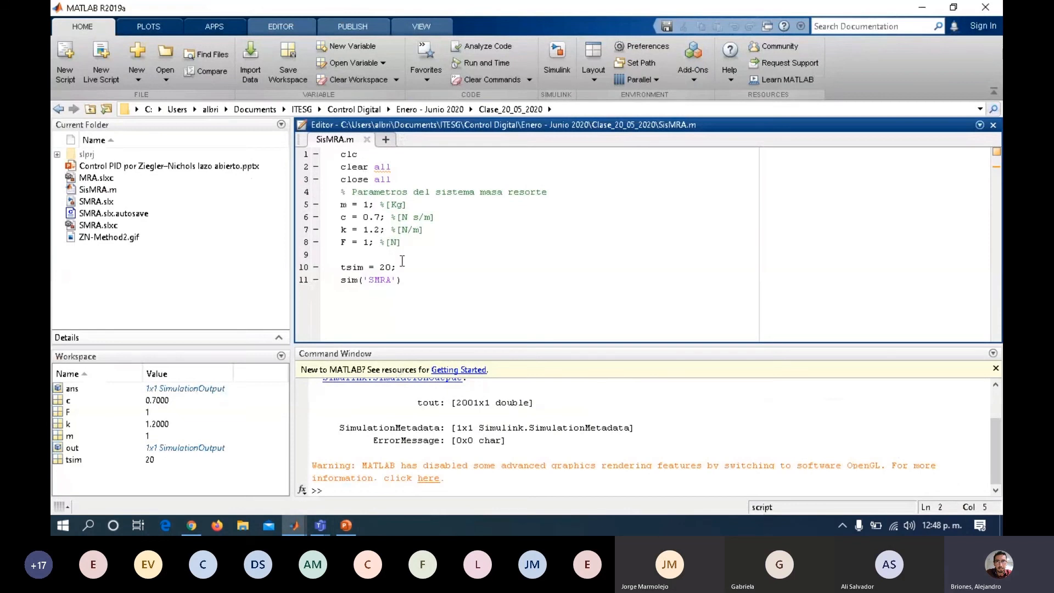
Insert the comment "%Parametros del PID" on its own line between the F and tsim definitions in SisMRA.m.
click(419, 283)
key(Up)
key(Up)
key(Return)
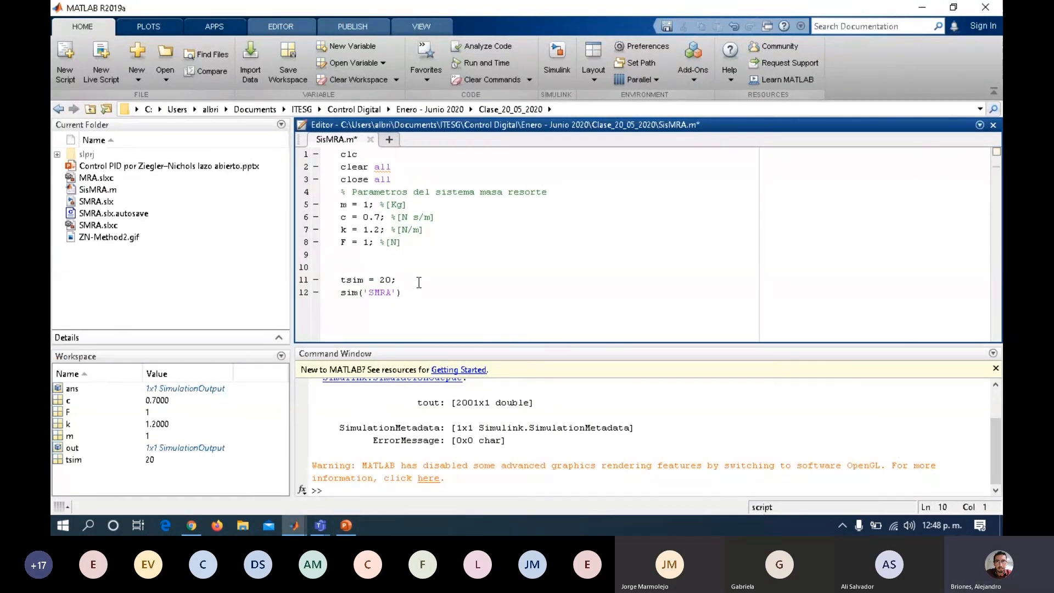
key(Return)
key(Up)
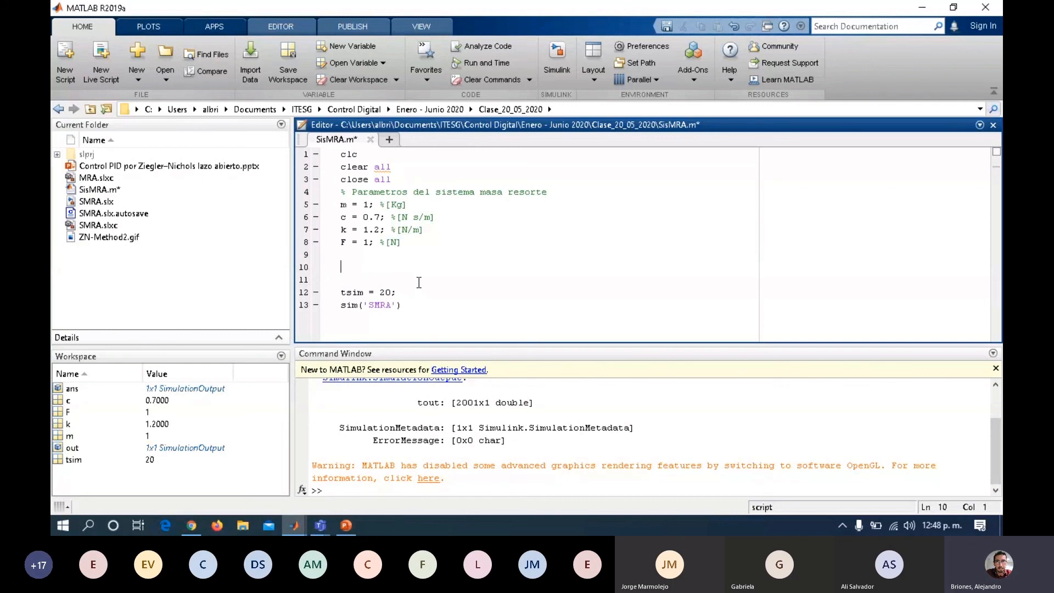
text(%Parametr)
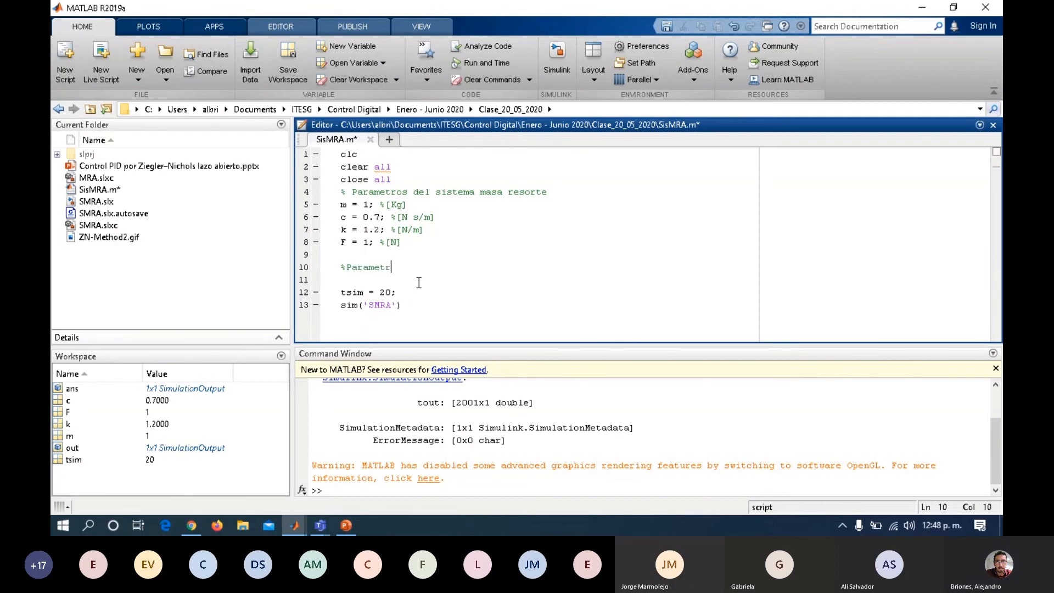
text(os del PID)
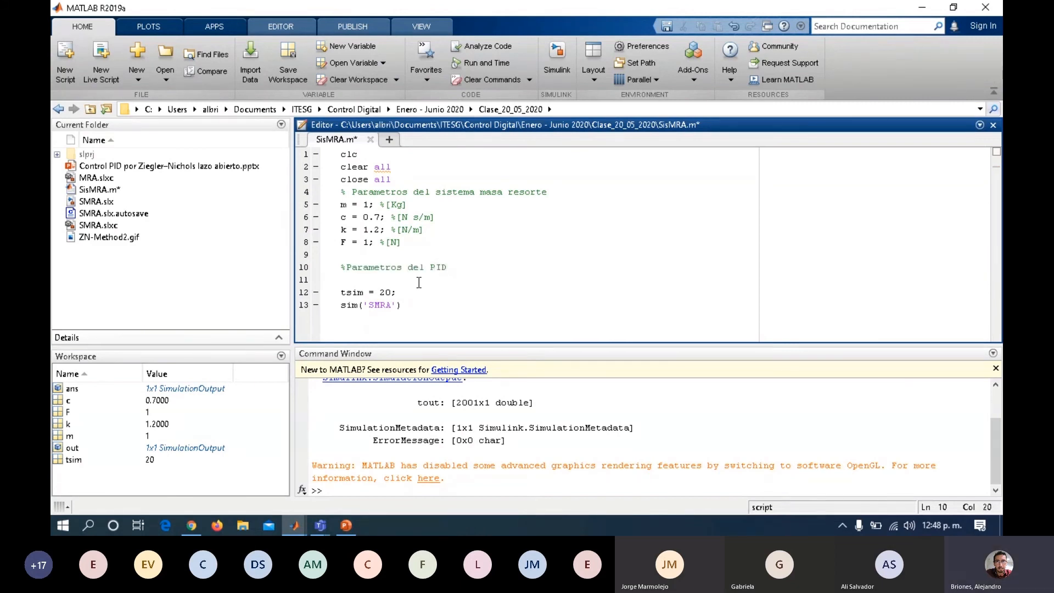
key(Return)
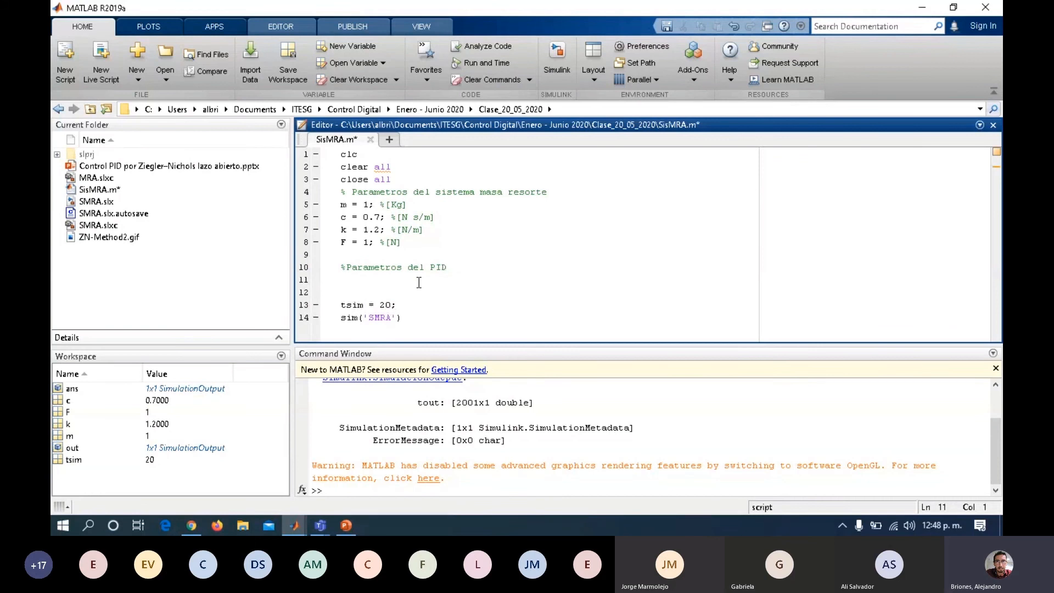
Define "Ku = 0.8;" and "Pu = 8;" on separate lines under the PID parameters comment.
text(Ku =)
key(BackSpace)
key(BackSpace)
text(= 0.8;)
key(Return)
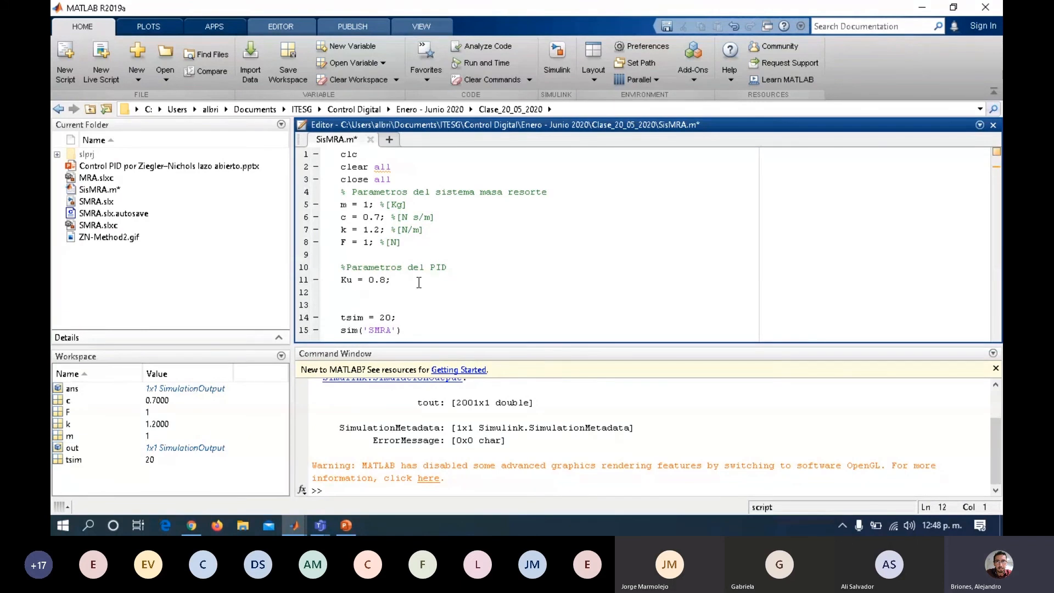
text(Pu = 8;)
Add the trailing comments "%Ganancia Critica del sistema" to the Ku line and "%Periodo Critico" to the Pu line.
click(419, 282)
text(%Ganancia Critica del sistema)
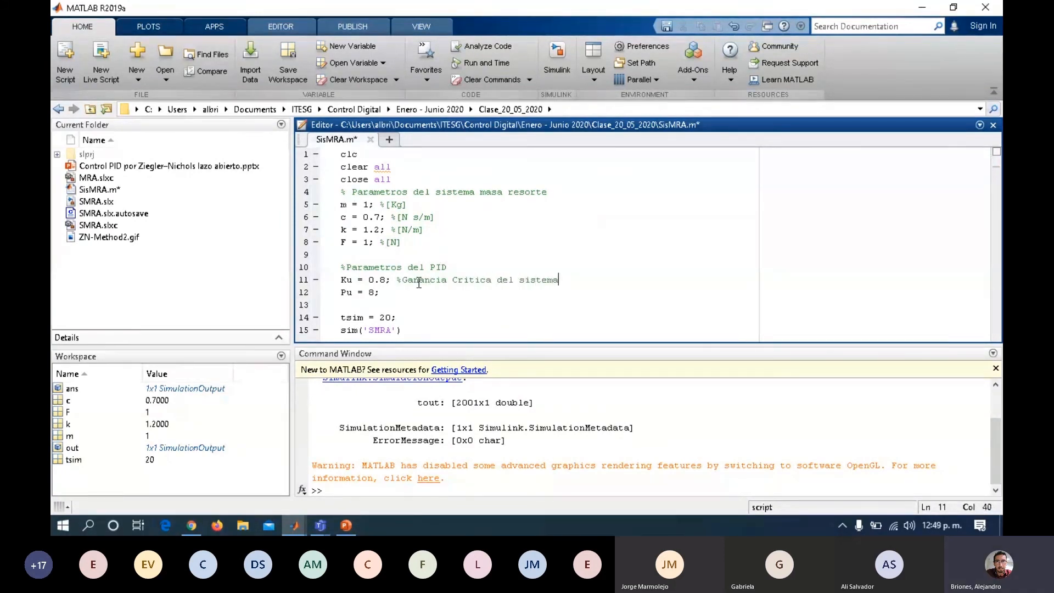
key(Down)
text(%Periodo Crito)
key(BackSpace)
text(ico)
Correct the accents to "Crítico" and "Crítica" in the two comments and add blank space below the Pu line.
key(Left)
key(Left)
key(Left)
key(Left)
key(BackSpace)
text(í)
key(Up)
key(Right)
key(Right)
key(Right)
key(BackSpace)
text(í)
key(Down)
key(End)
key(Return)
key(Return)
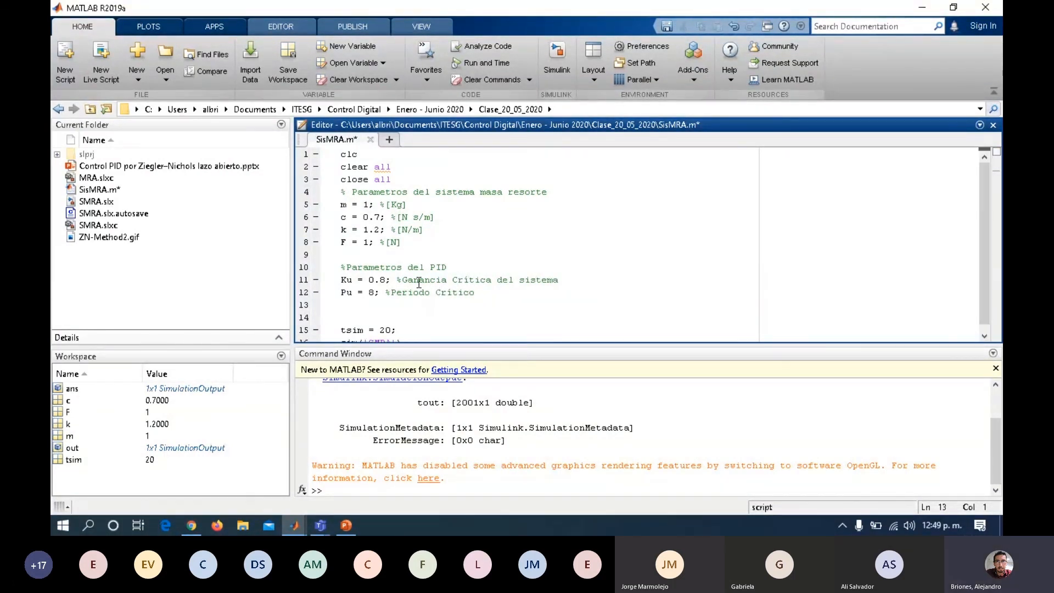
Consult the tuning table in the presentation and define "Kp = 0.6*Ku;" on its own line below Pu in SisMRA.m.
key(alt+Tab)
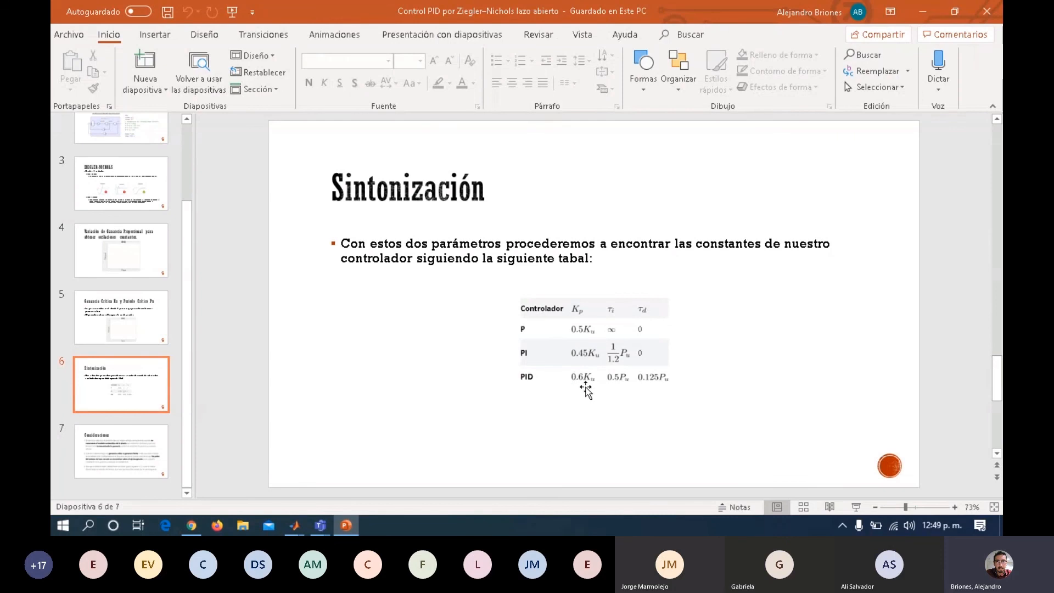
key(alt+Tab)
text(k)
key(BackSpace)
text(Kp = 0.6*Ku;)
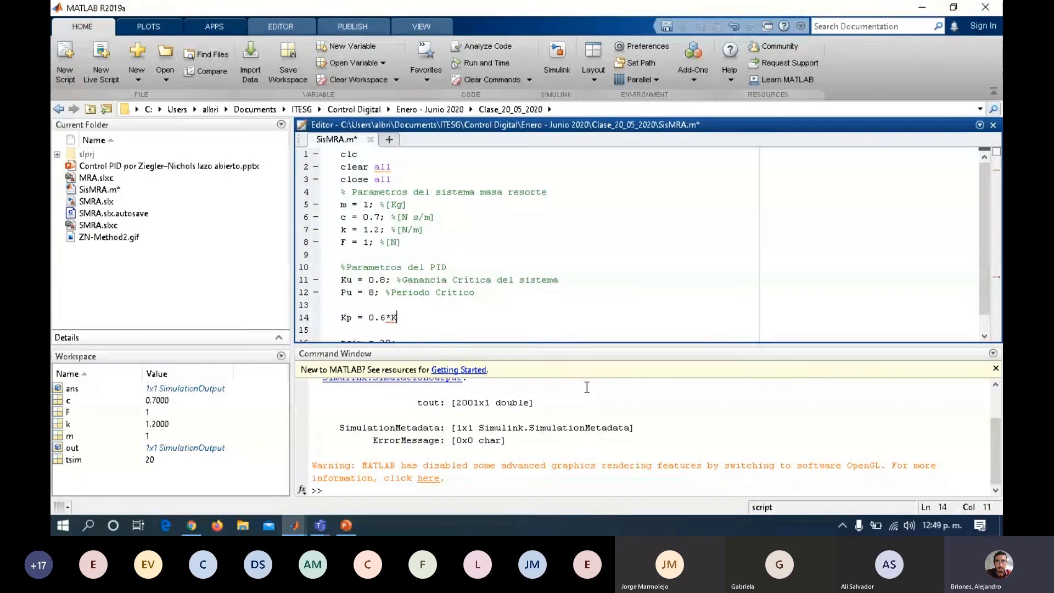
Define "Ti = 0.5 * Pu;" from the slide's PID row and space out the Kp line as "0.6 * Ku".
key(Return)
text(Ti =)
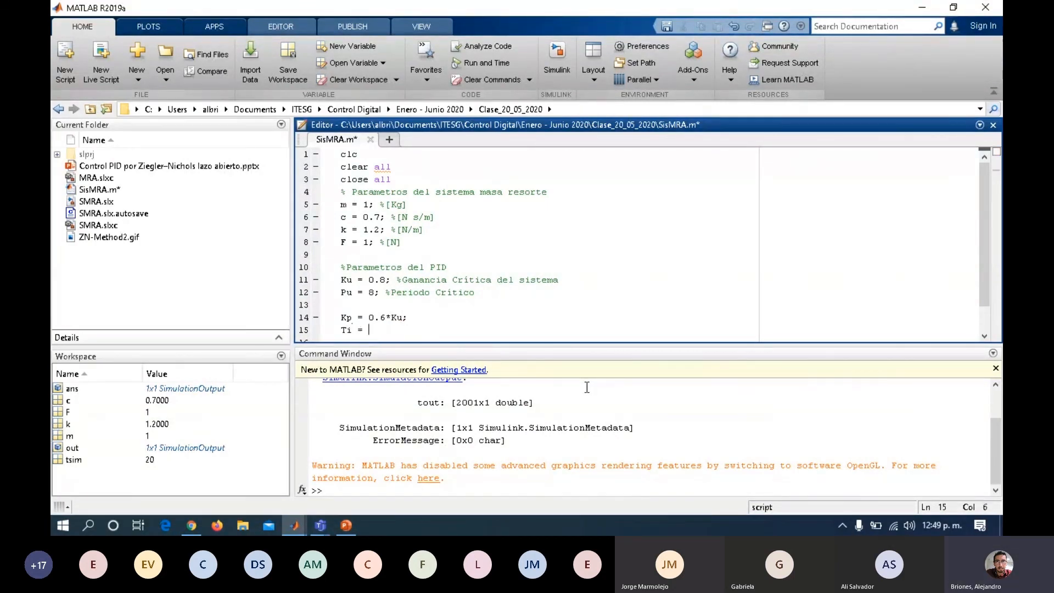
key(alt+Tab)
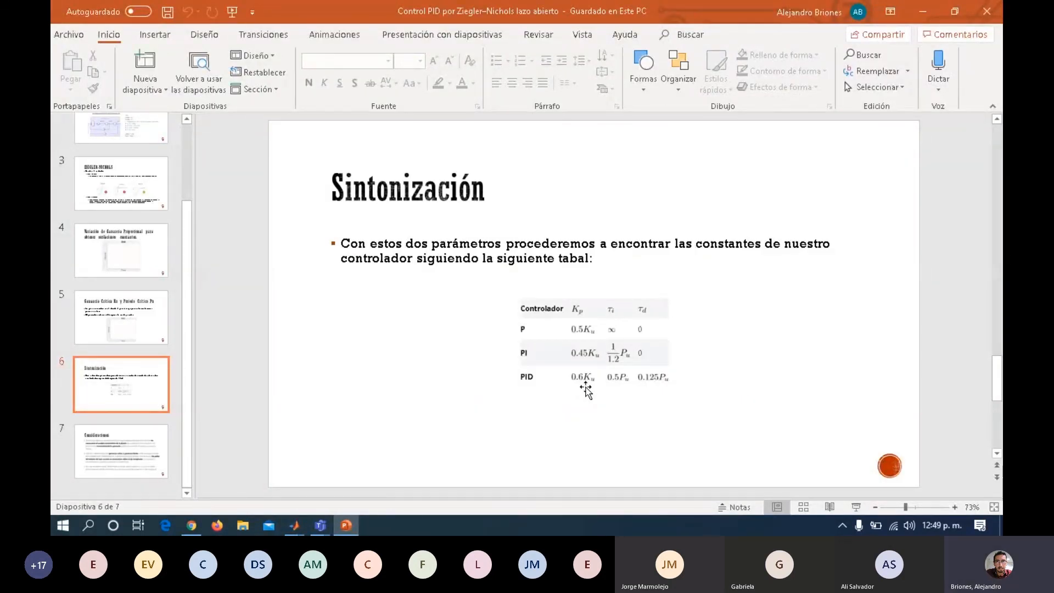
key(alt+Tab)
text(0.)
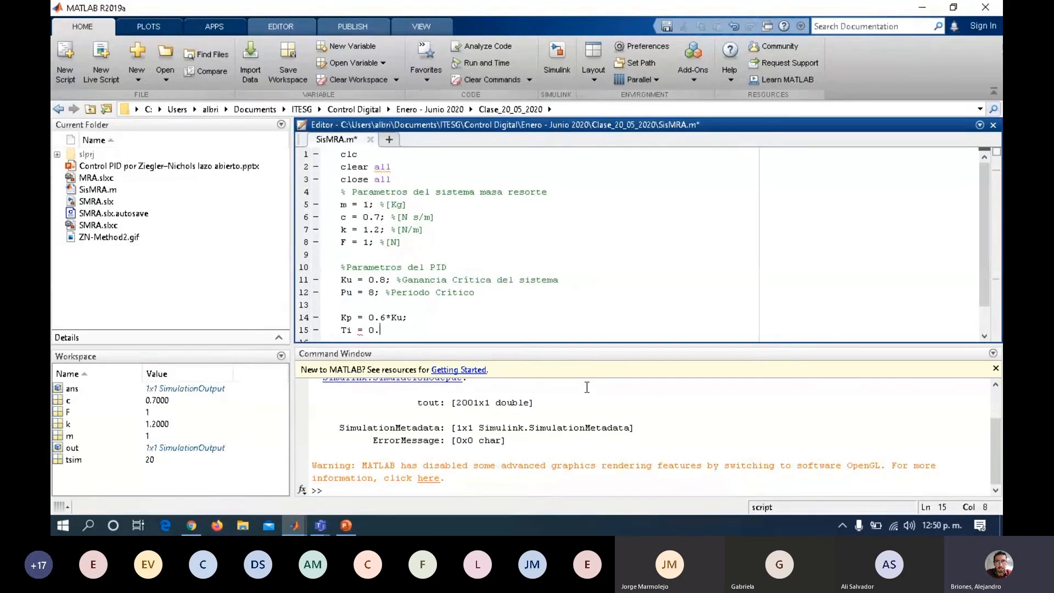
text(5 * Pu;)
key(Up)
key(Right)
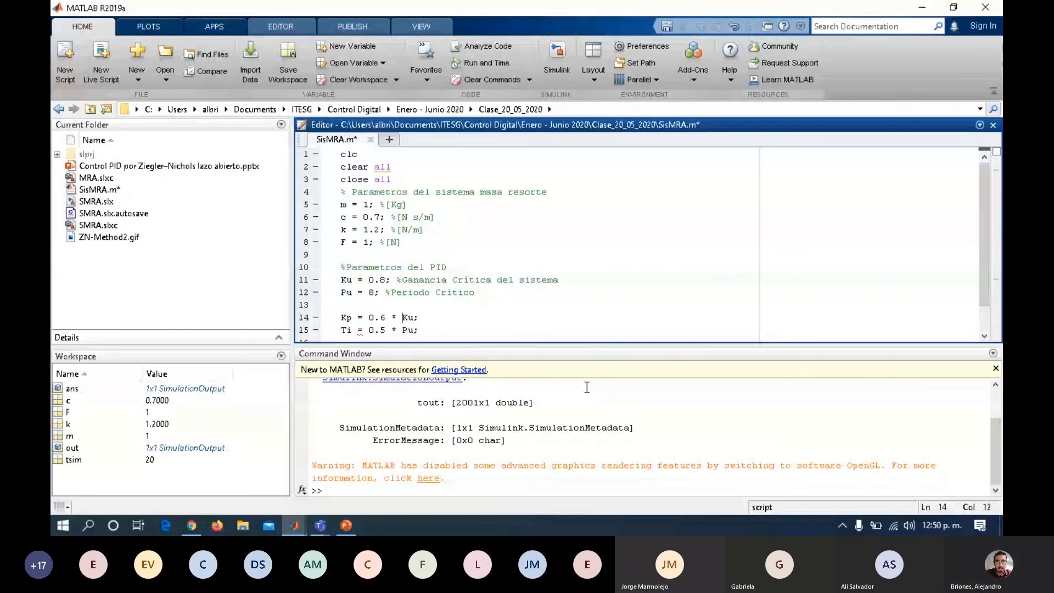
Define "Td = 0.125 *Pu;" below the Ti line, using the PID row of the slide's tuning table.
key(Down)
key(Down)
text(Td =)
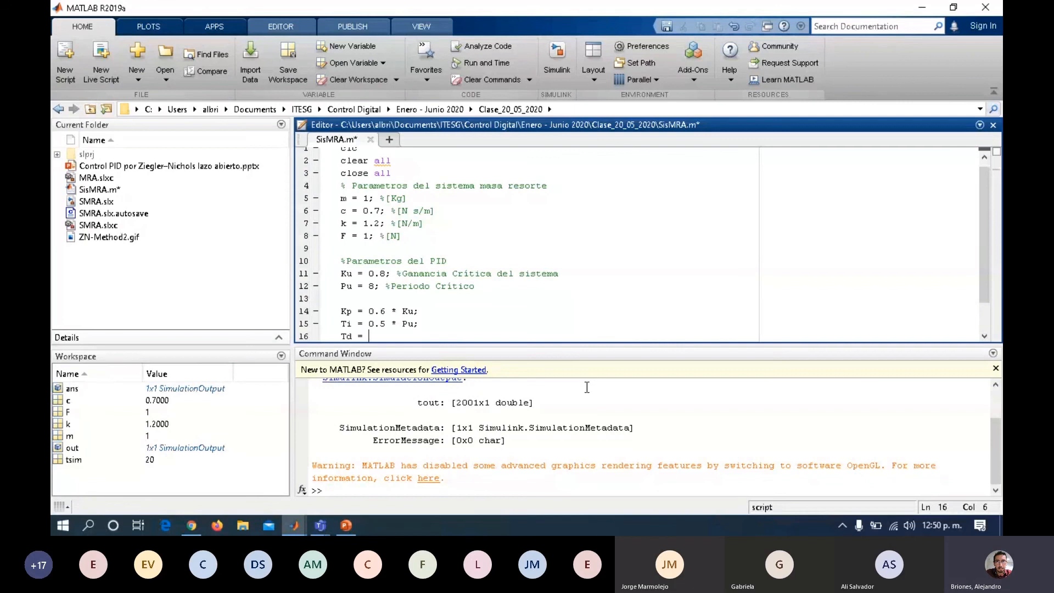
key(alt+Tab)
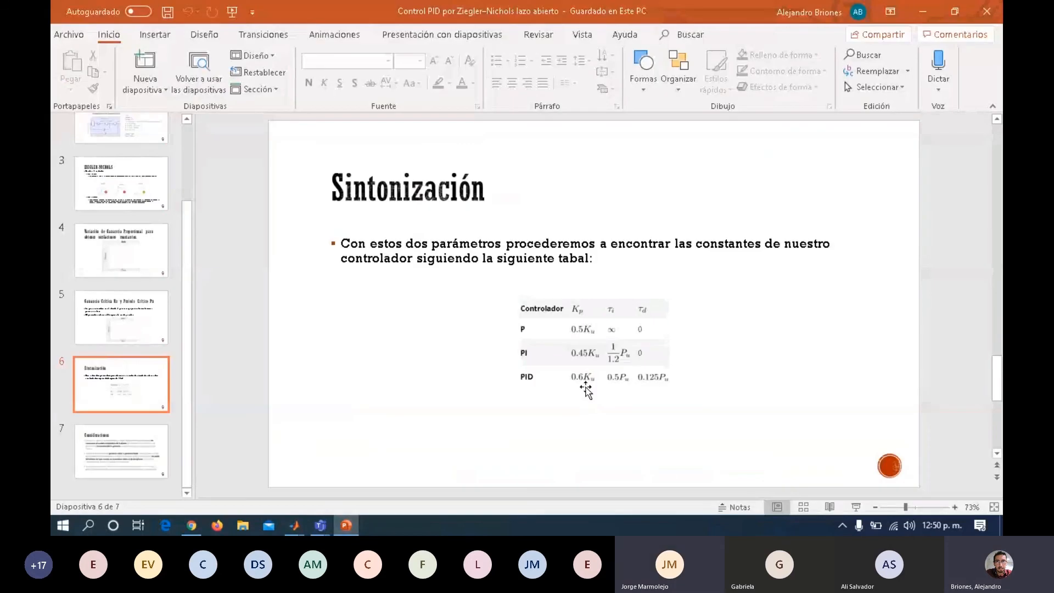
key(alt+Tab)
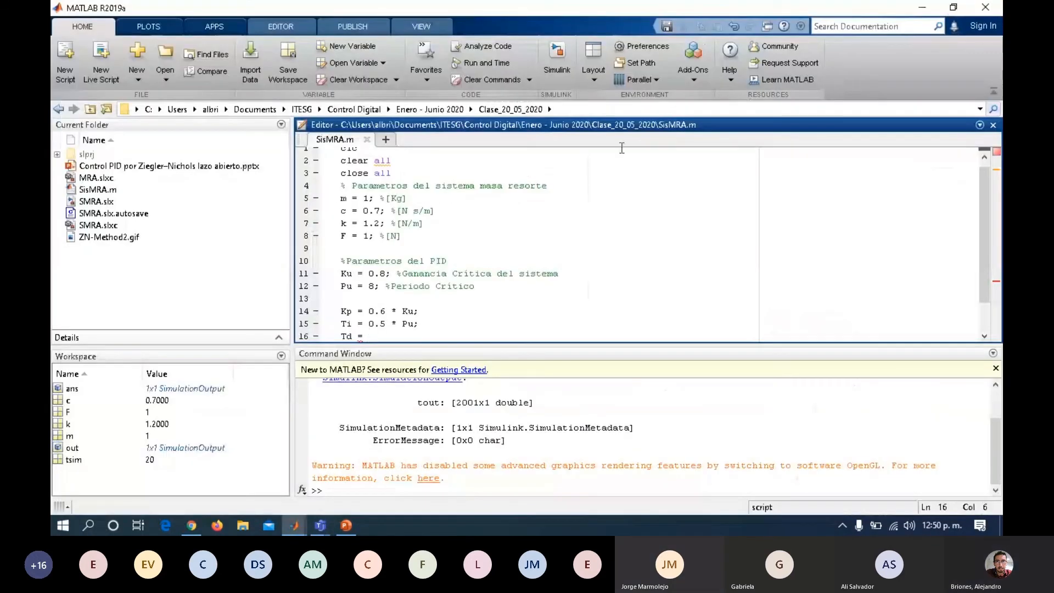
text(0.125)
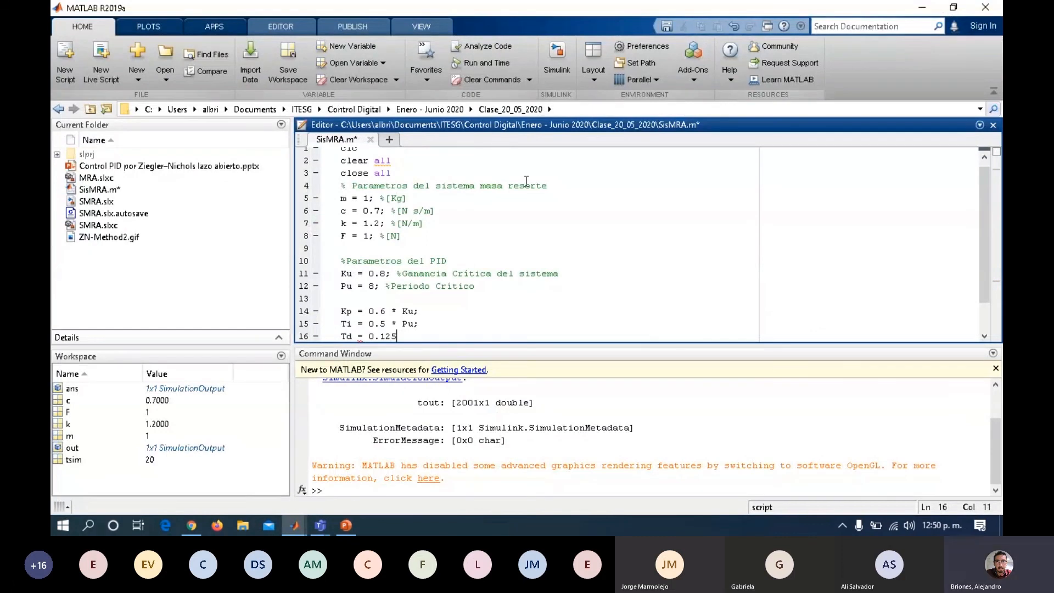
text( *Pu;)
key(Return)
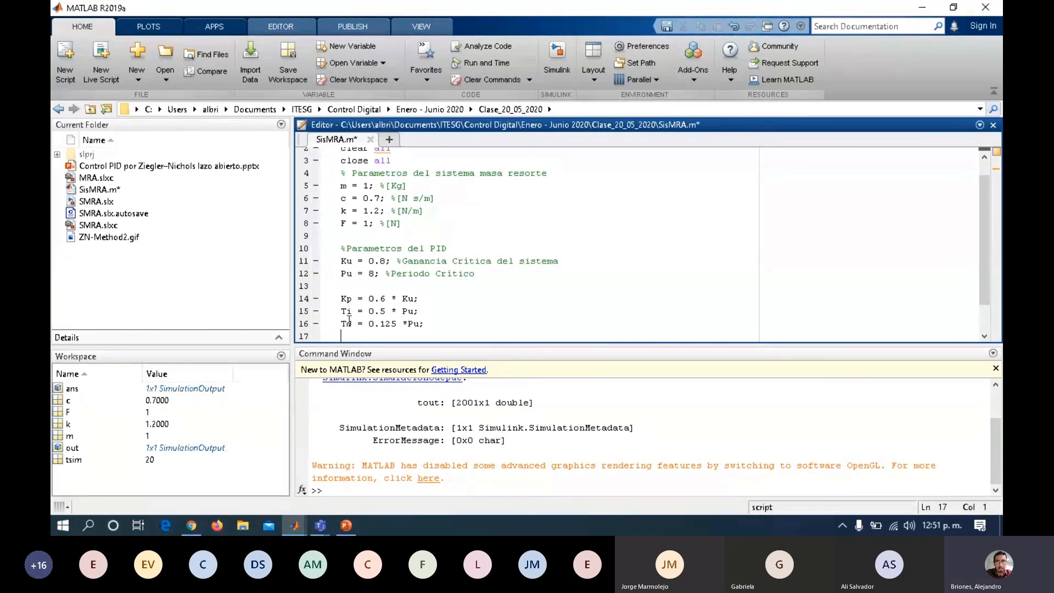
Open the PID Controller block's parameters in the SMRA Simulink model and examine its form and its proportional, integral and derivative gains.
key(alt+Tab)
key(alt+Tab)
key(alt+shift+Tab)
key(alt+shift+Tab)
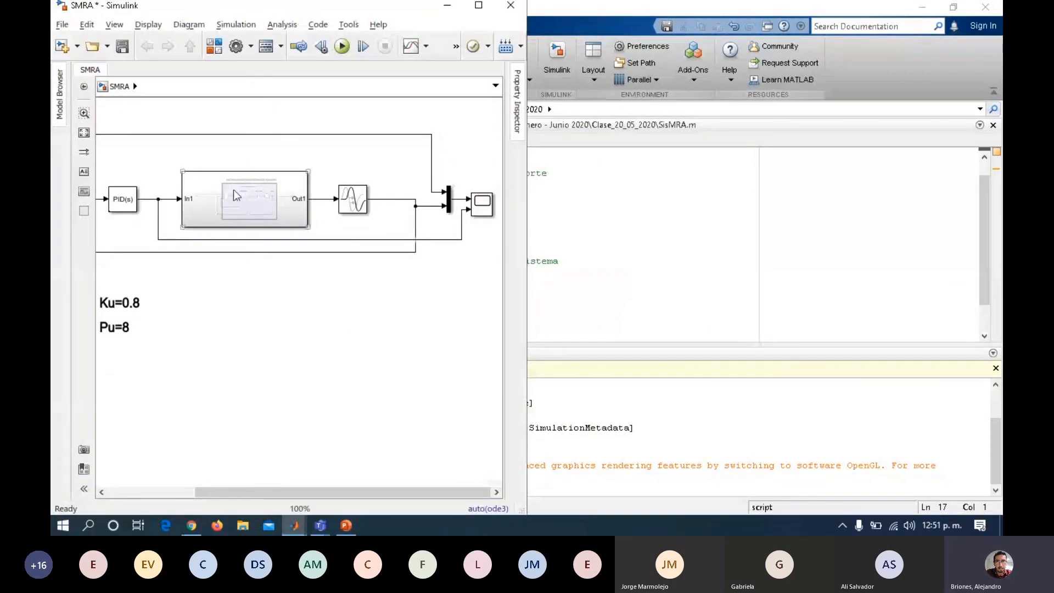
click(123, 200)
double_click(123, 199)
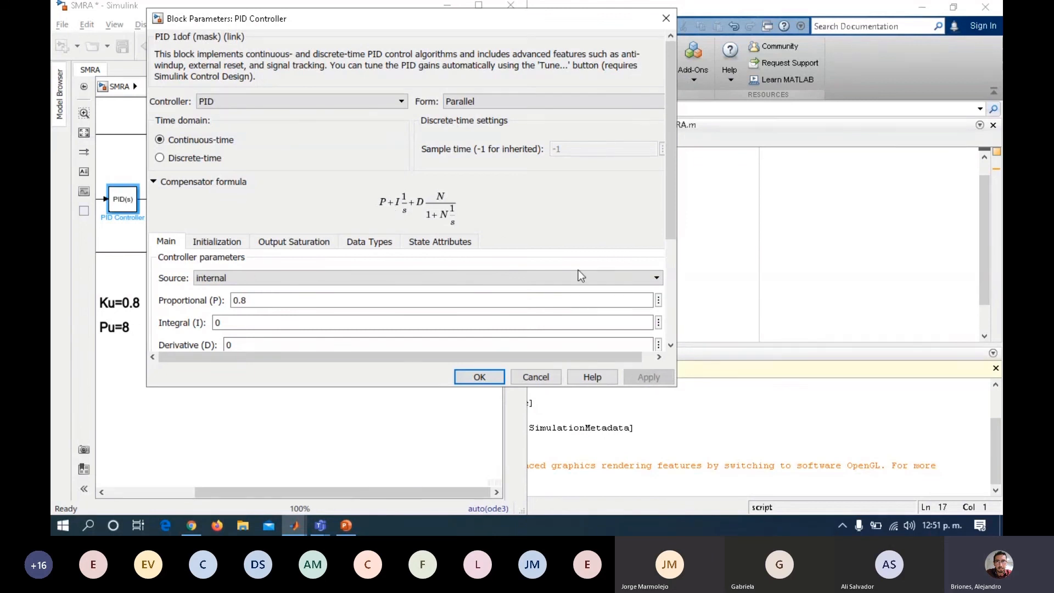
scroll(670, 338, down, 2)
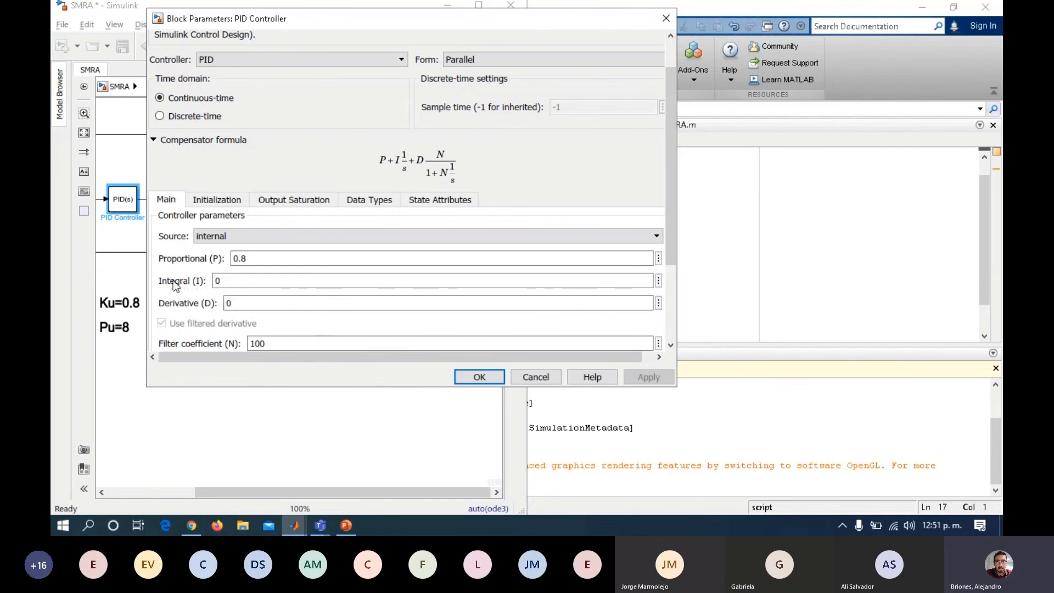
click(226, 281)
click(236, 304)
click(226, 282)
Return to SisMRA.m and add the comment "%PID paralelo" below the Td line, separated by a blank line.
key(alt+Tab)
key(Tab)
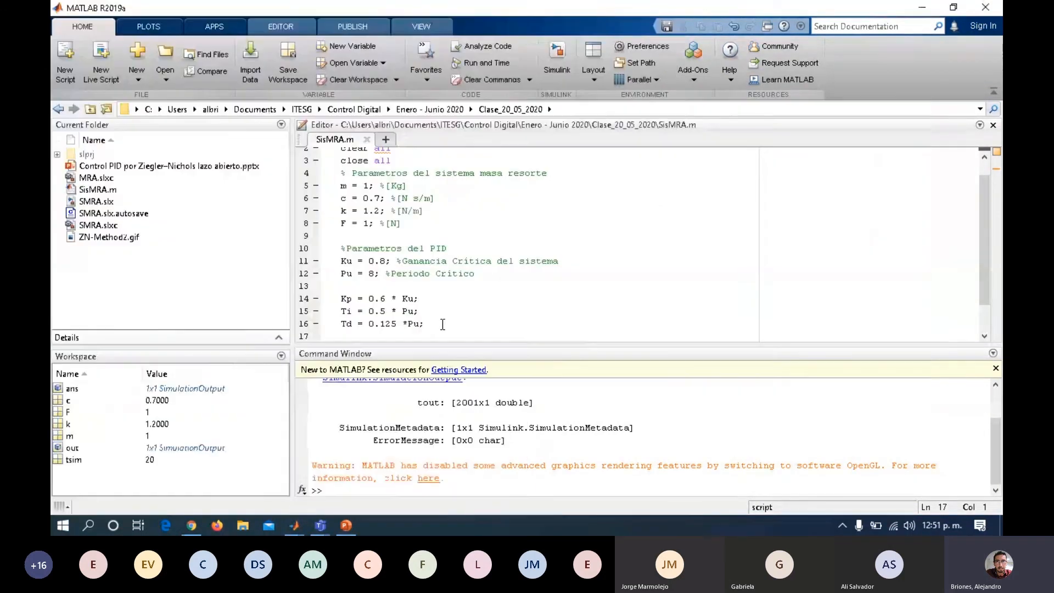
key(Return)
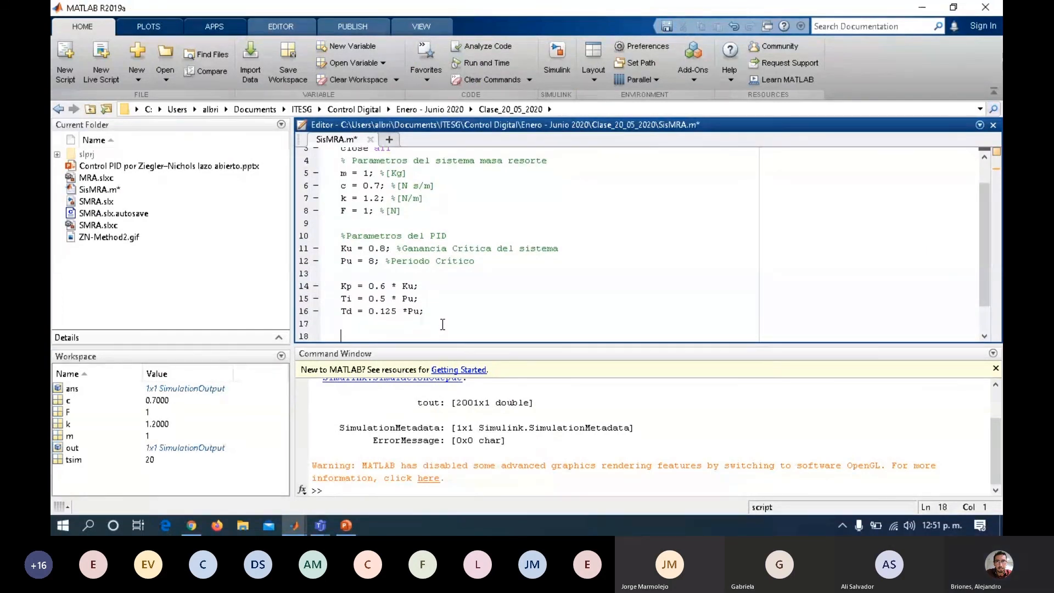
text(%)
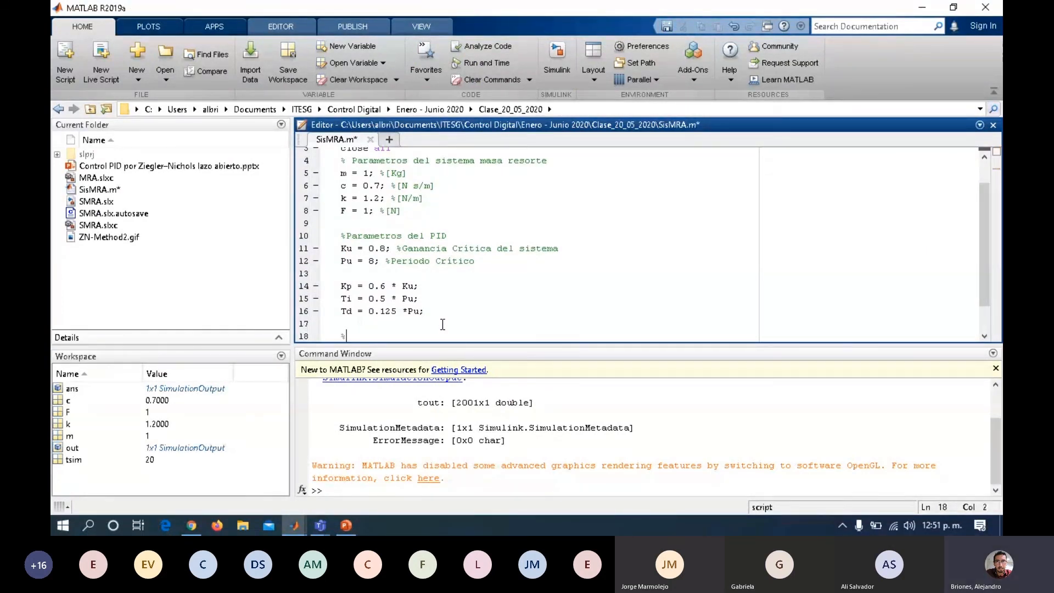
text(PID paralelo)
key(Return)
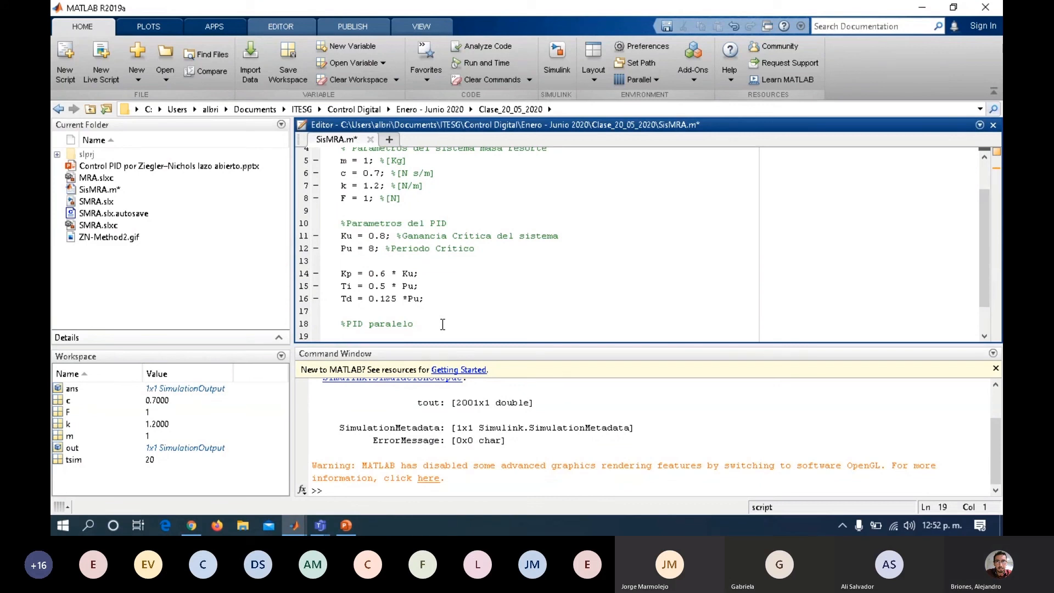
Define "Kc = Kp;" on the line below the "%PID paralelo" comment.
text(K)
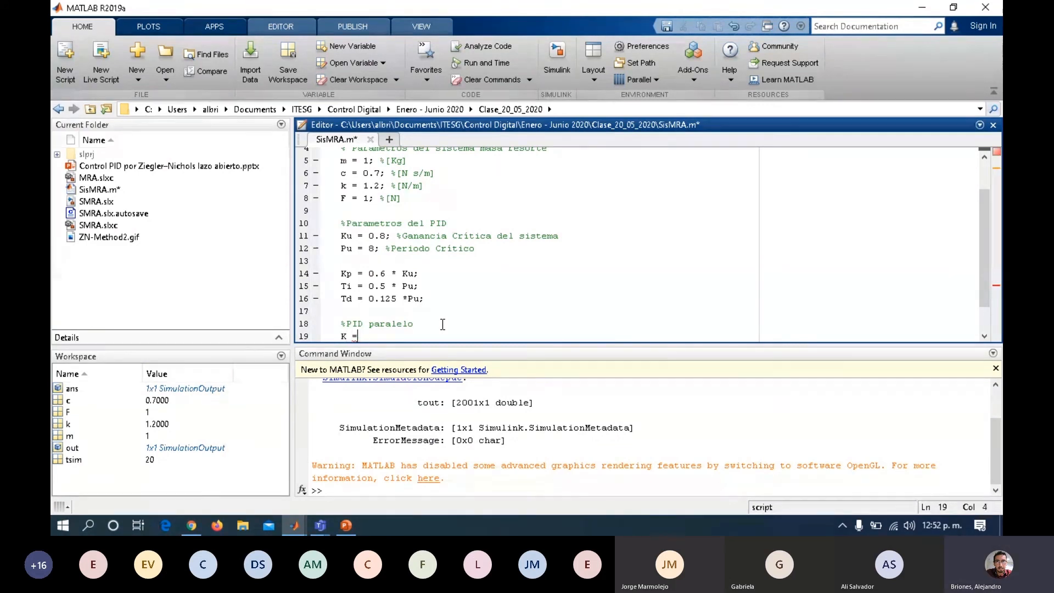
text(c)
key(Right)
key(Right)
key(Right)
key(Right)
text(Kp;)
key(Return)
Define "Ki = Kc * 1 / Ti;" below the Kc line and enlarge the editor area to show more of the script.
text(Ki = )
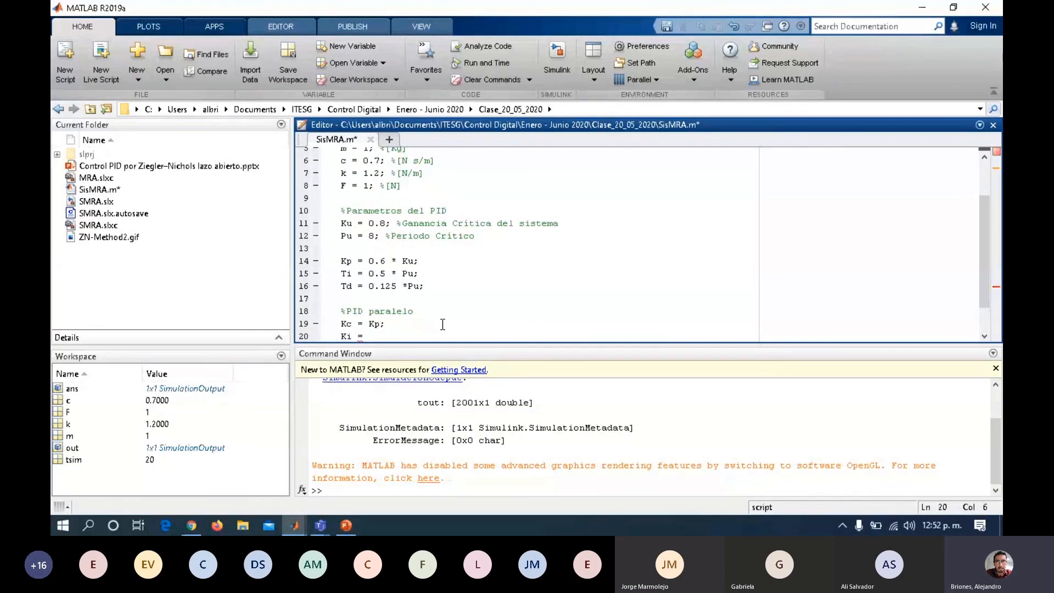
text(Kc )
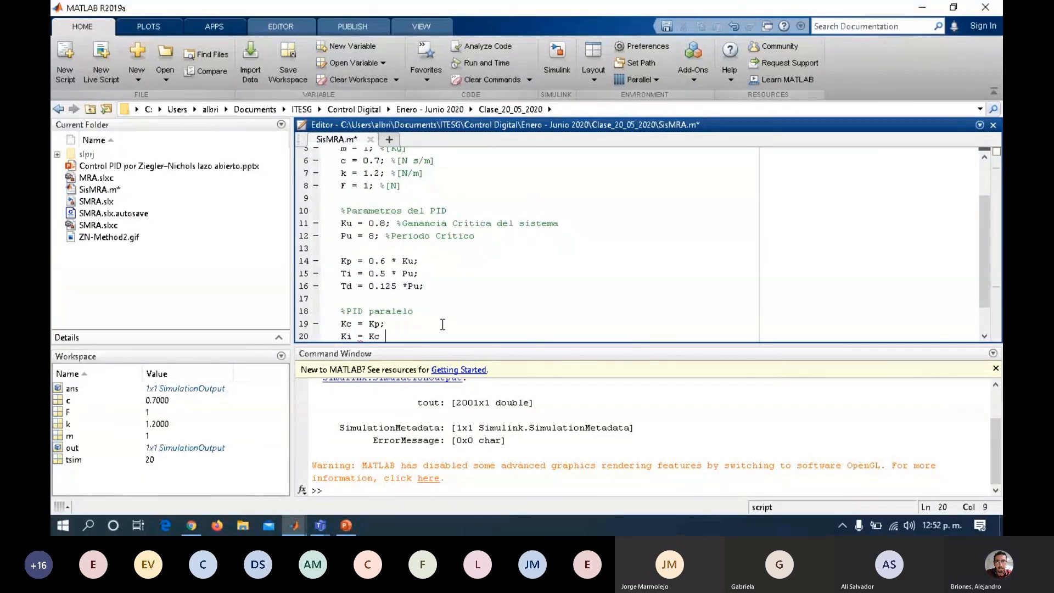
text(* 1 /)
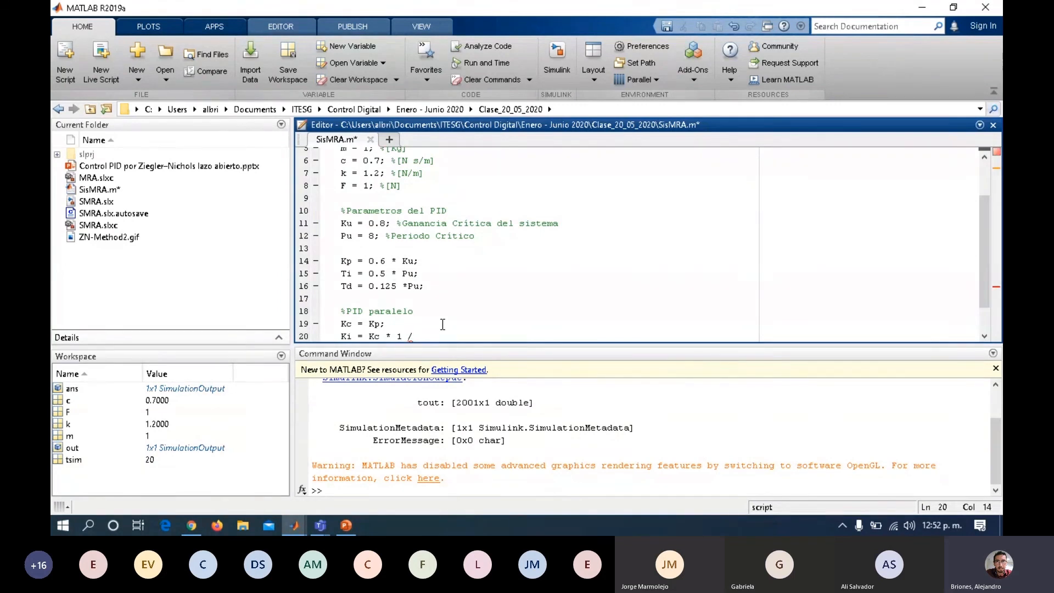
text(ti;)
key(BackSpace)
key(BackSpace)
key(BackSpace)
text(Ti;)
drag(604, 346, 602, 417)
key(Return)
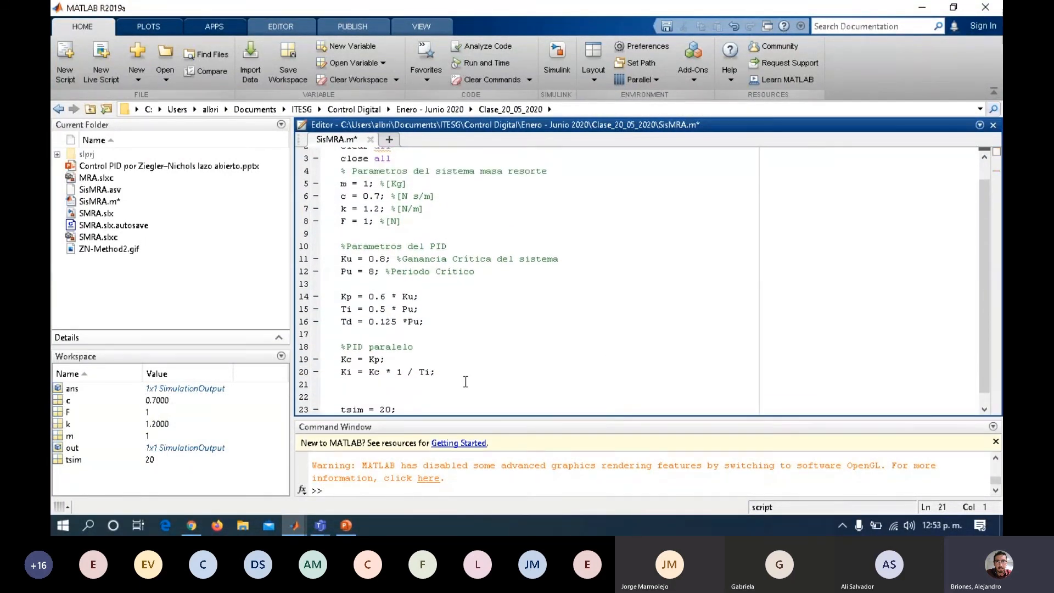
Define "Kd = Kc * Td;" below the Ki line.
text(Kd = )
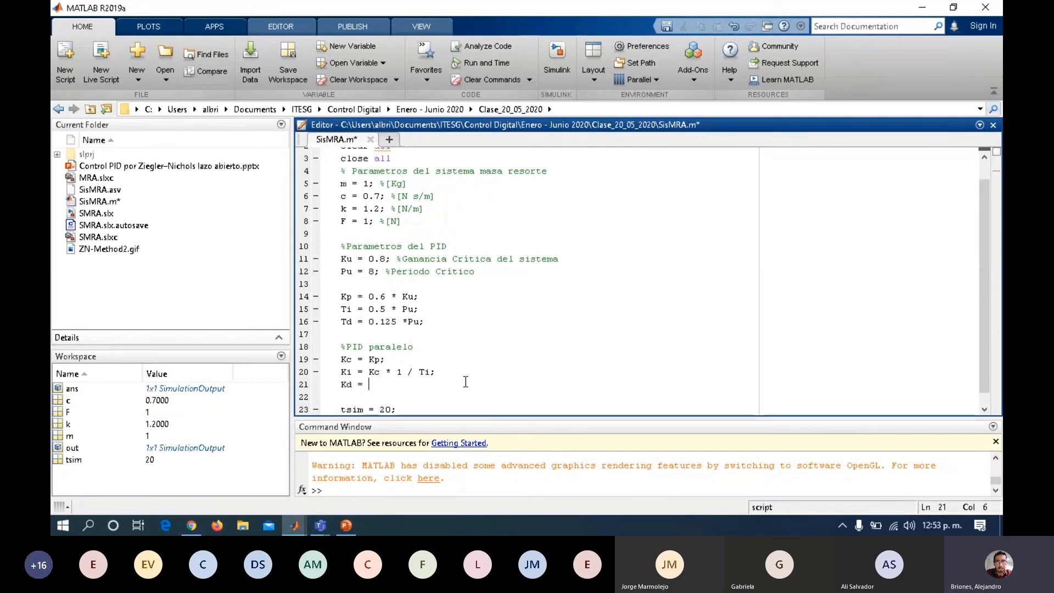
text(Kc *)
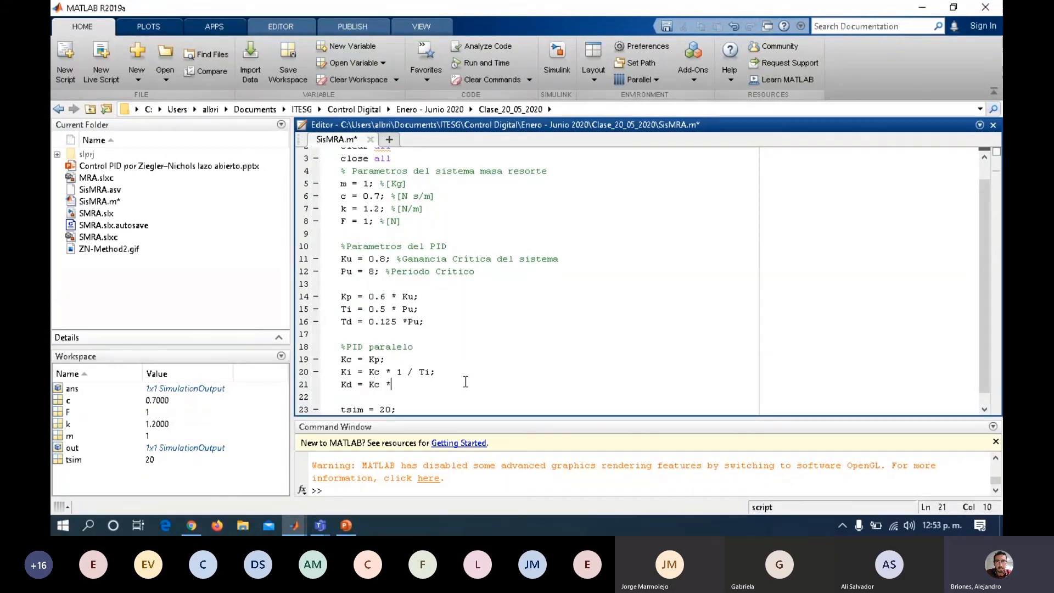
text( Td;)
Run the SisMRA.m script to load the PID gains into the workspace.
key(Up)
key(Up)
key(Up)
key(Up)
key(Up)
key(Up)
key(Up)
key(Up)
key(Up)
key(Up)
key(Up)
key(Up)
key(Up)
click(267, 27)
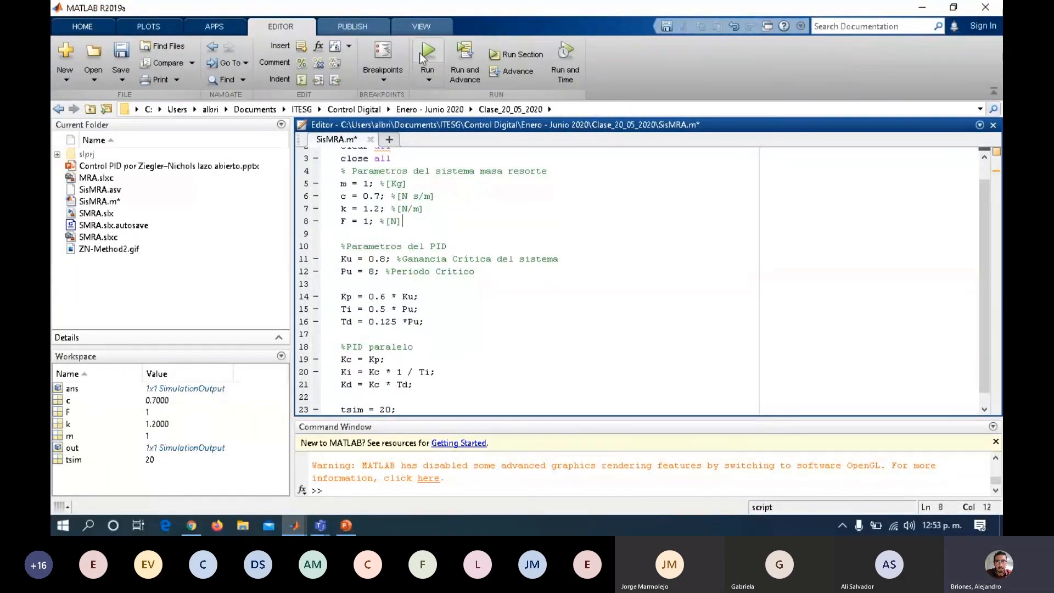
click(426, 54)
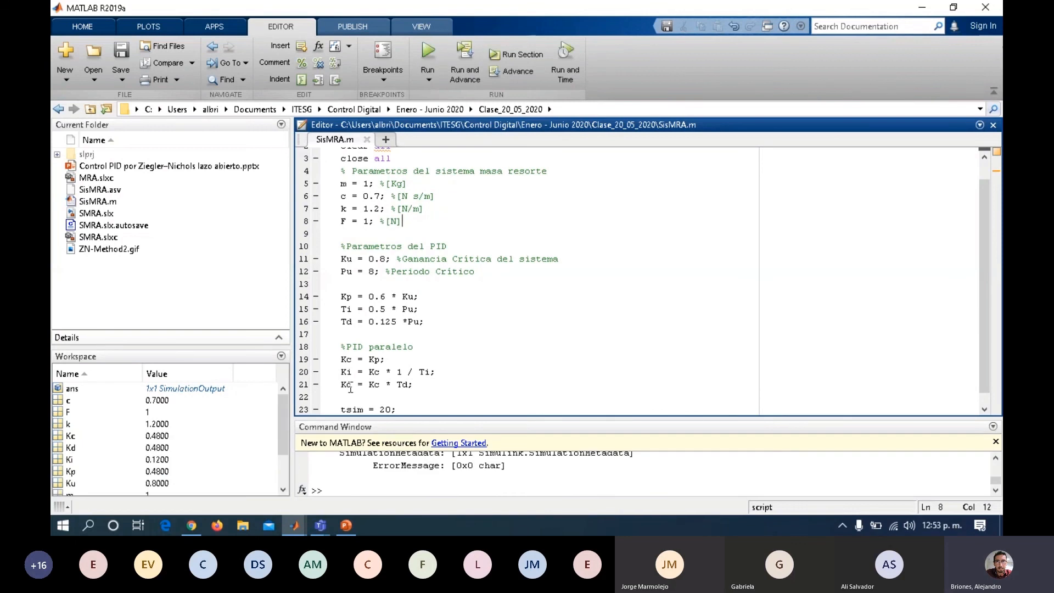
Set the PID Controller block's proportional gain to Kc and its integral gain to Ki.
key(alt+Tab)
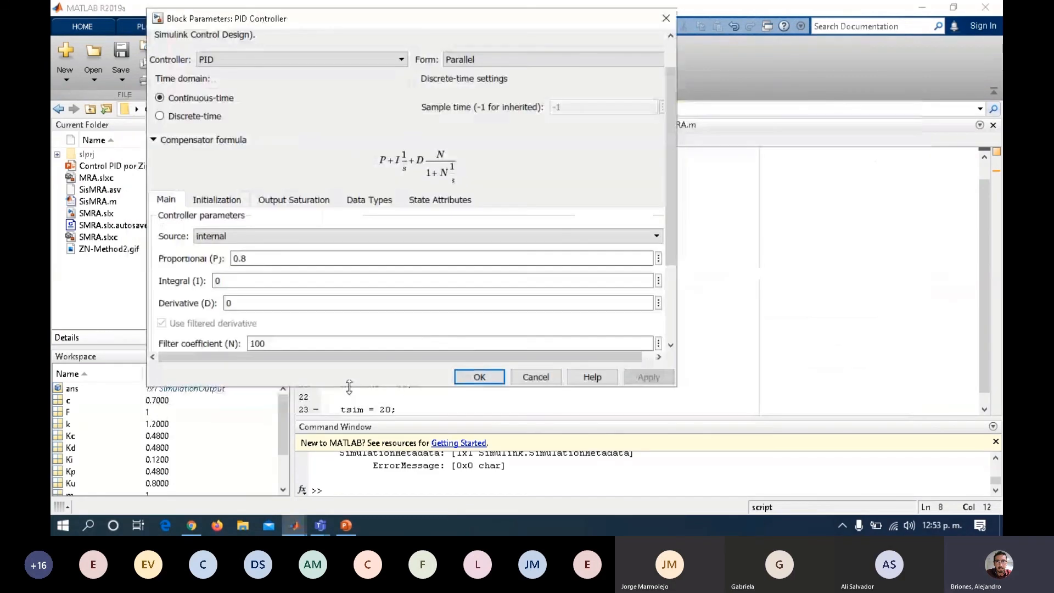
click(234, 258)
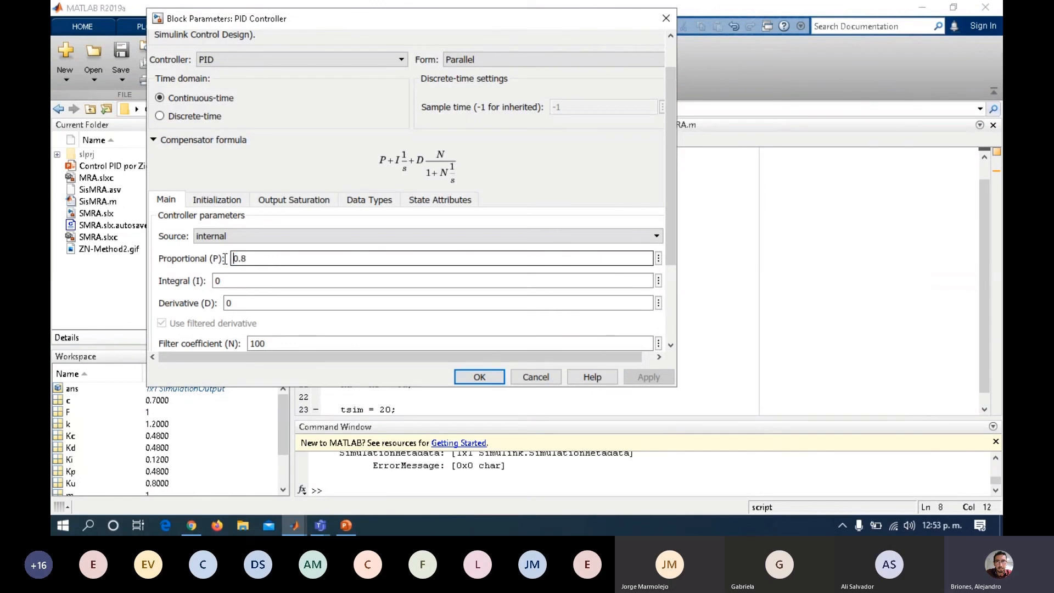
drag(259, 259, 233, 262)
text(Kc)
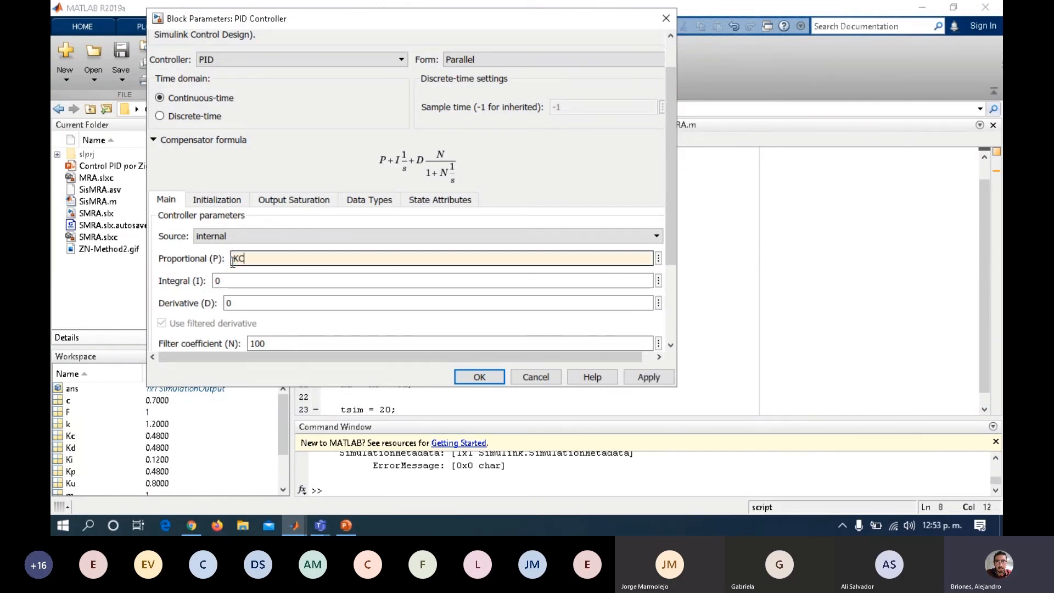
key(BackSpace)
text(c)
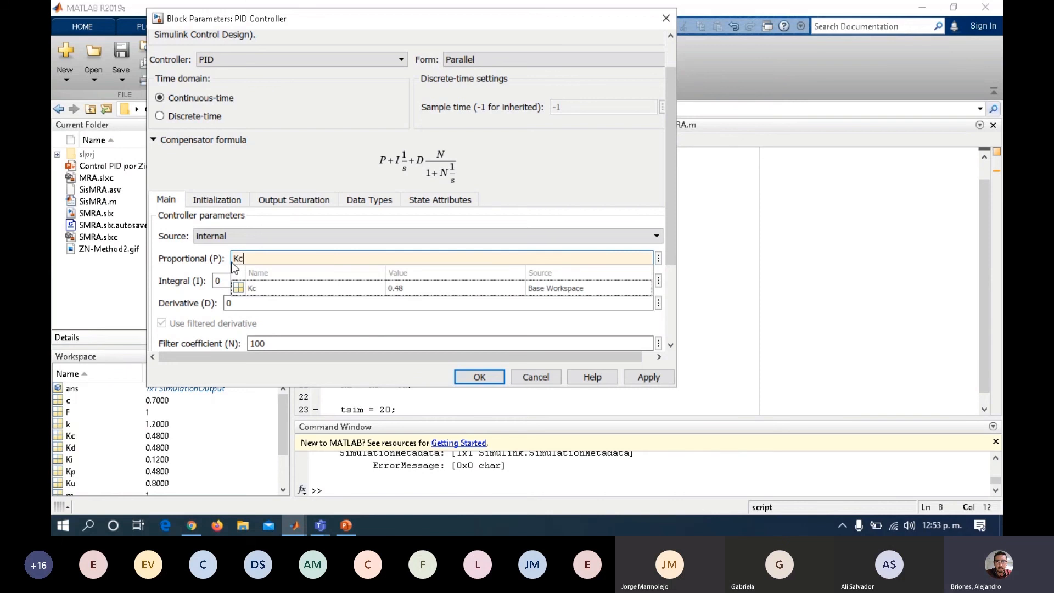
click(231, 281)
key(BackSpace)
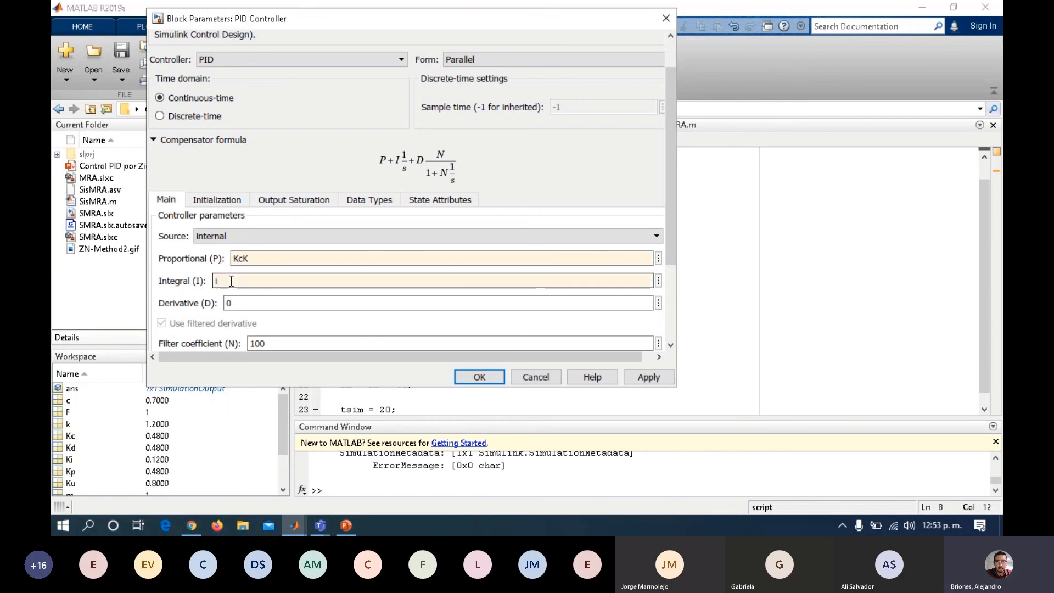
text(Ki)
click(235, 310)
double_click(249, 260)
text(Kc)
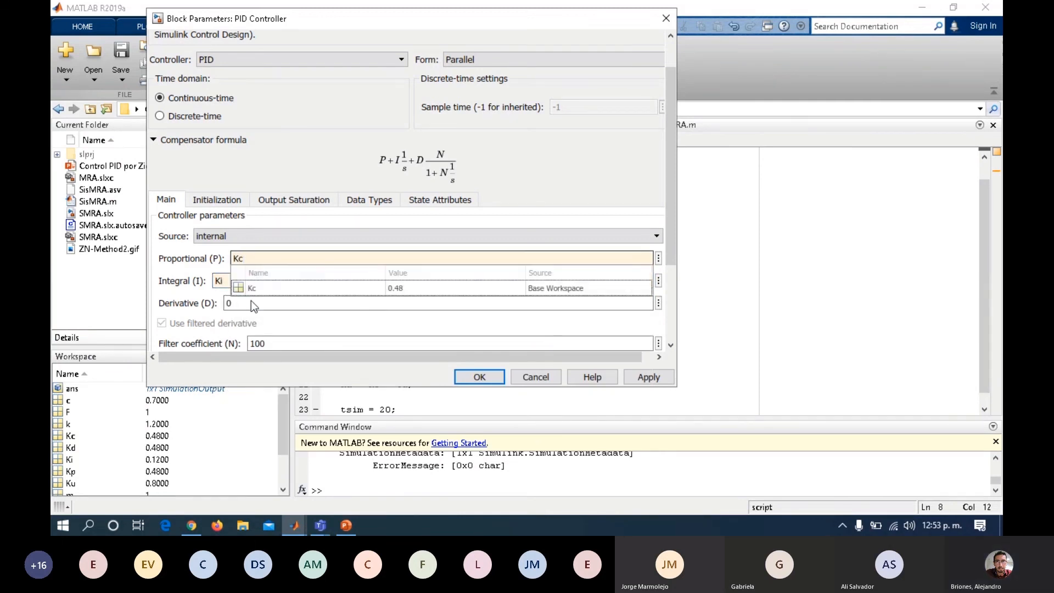
Set the PID Controller block's derivative gain to the workspace variable Kd.
double_click(247, 302)
text(Kd)
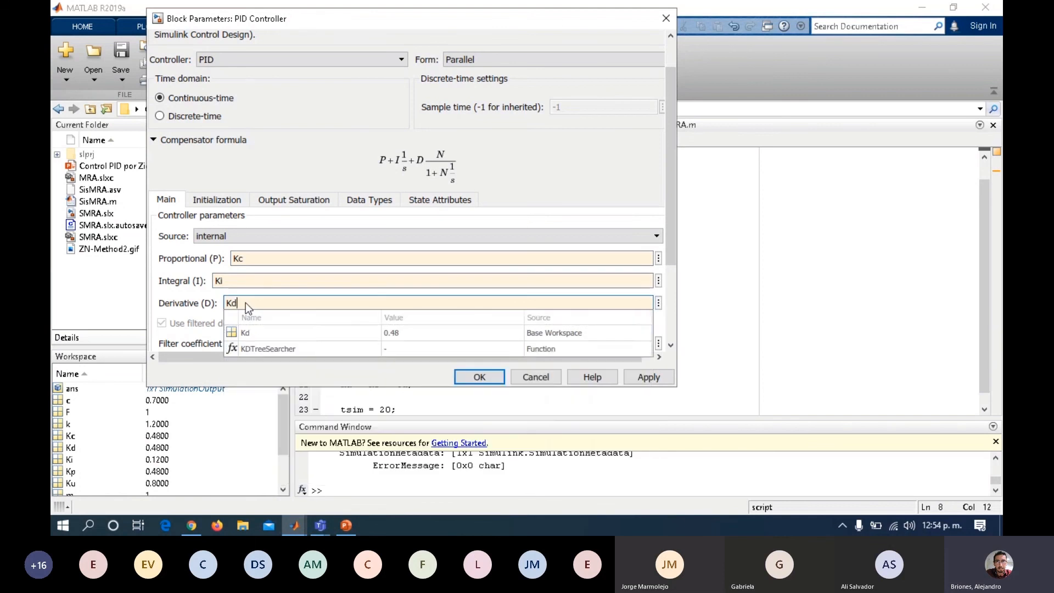
click(253, 330)
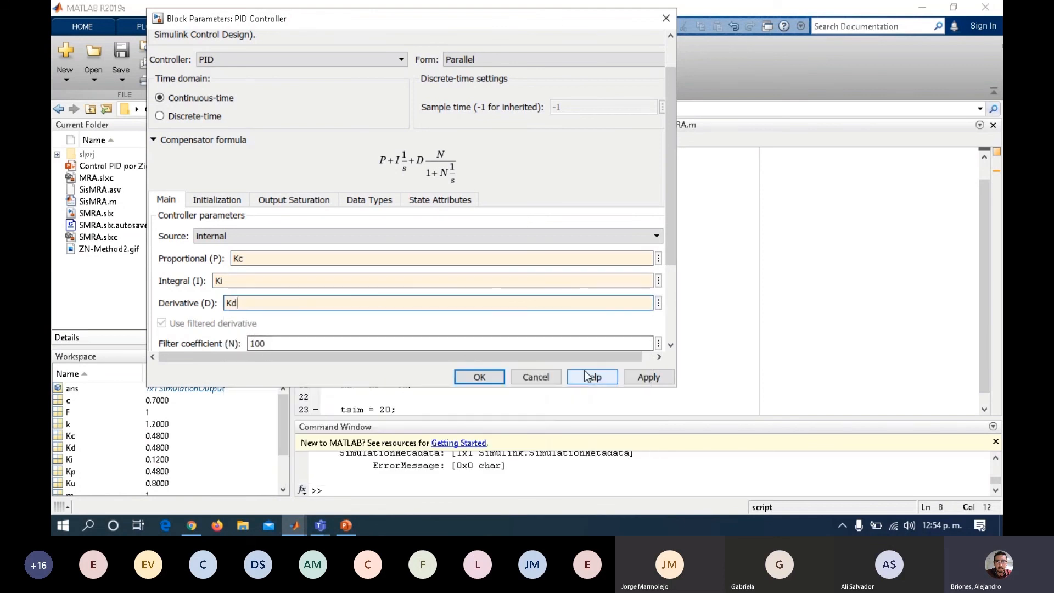
Apply the gains in the PID Controller block and bring the SMRA model and the Scope window into view.
click(635, 374)
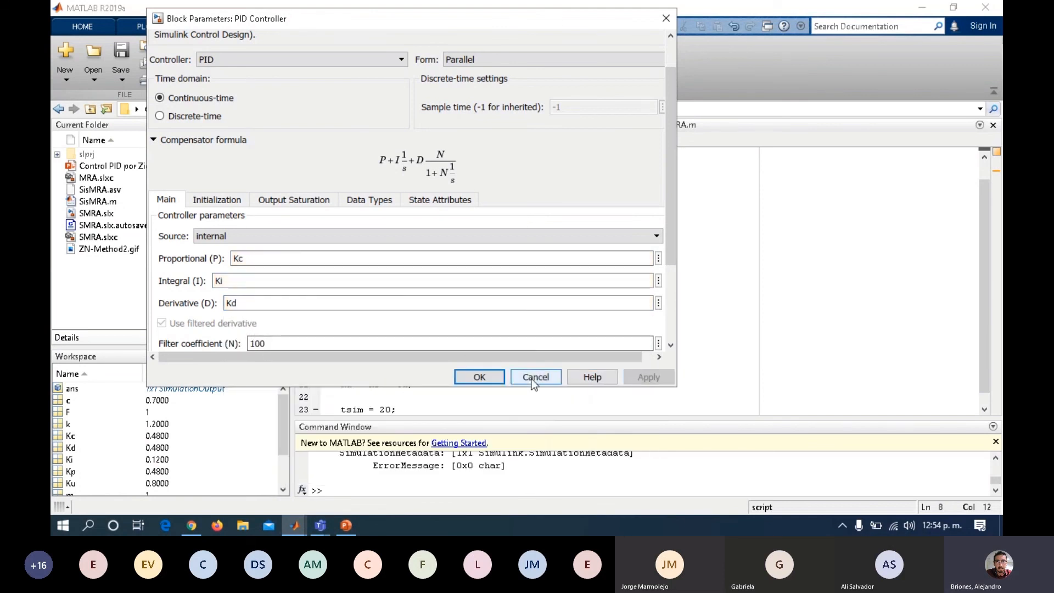
click(481, 379)
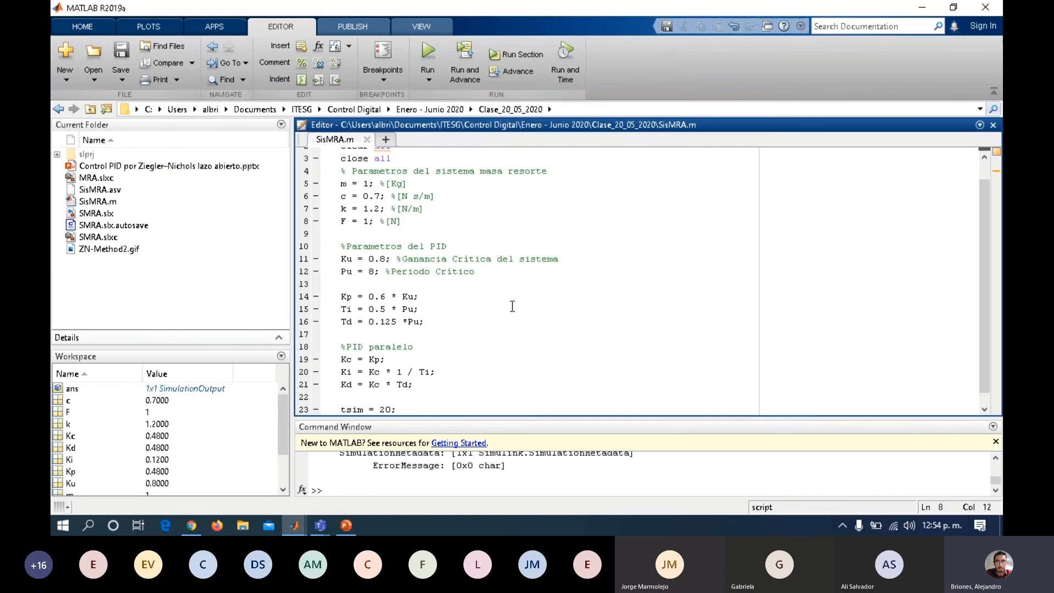
click(295, 526)
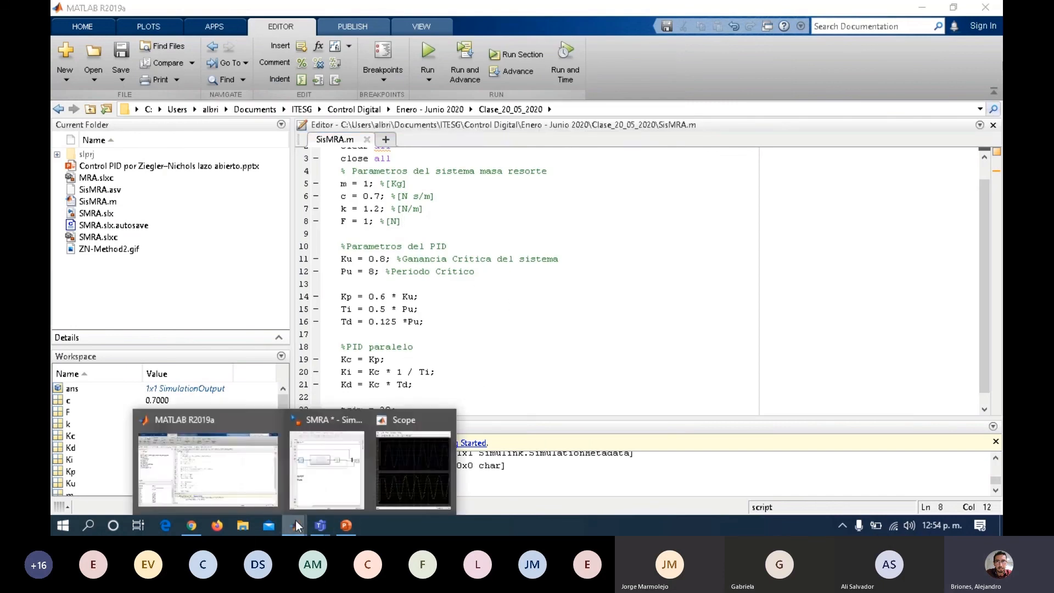
click(314, 484)
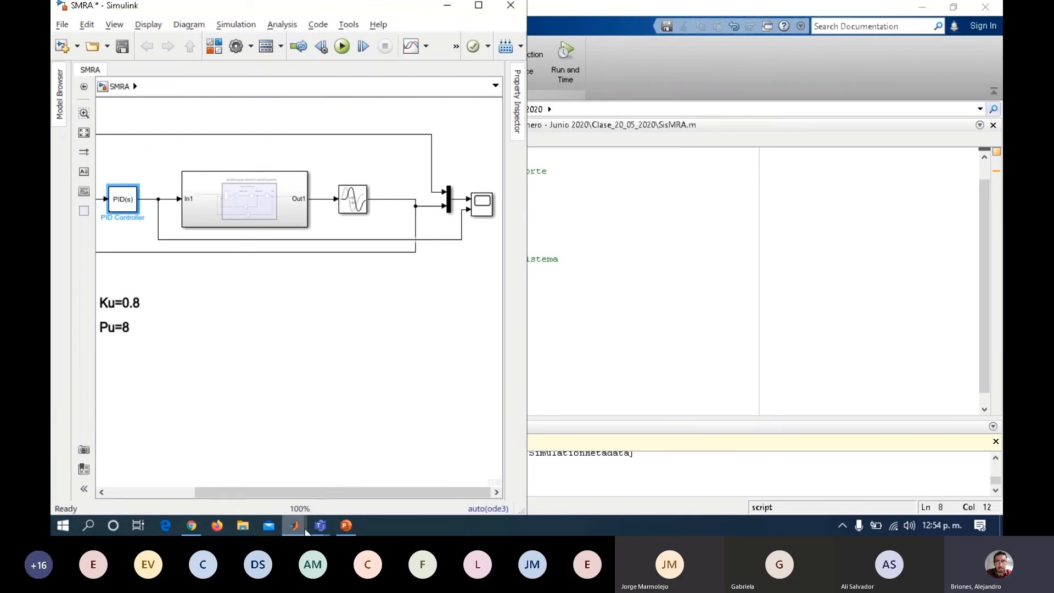
click(295, 526)
click(401, 480)
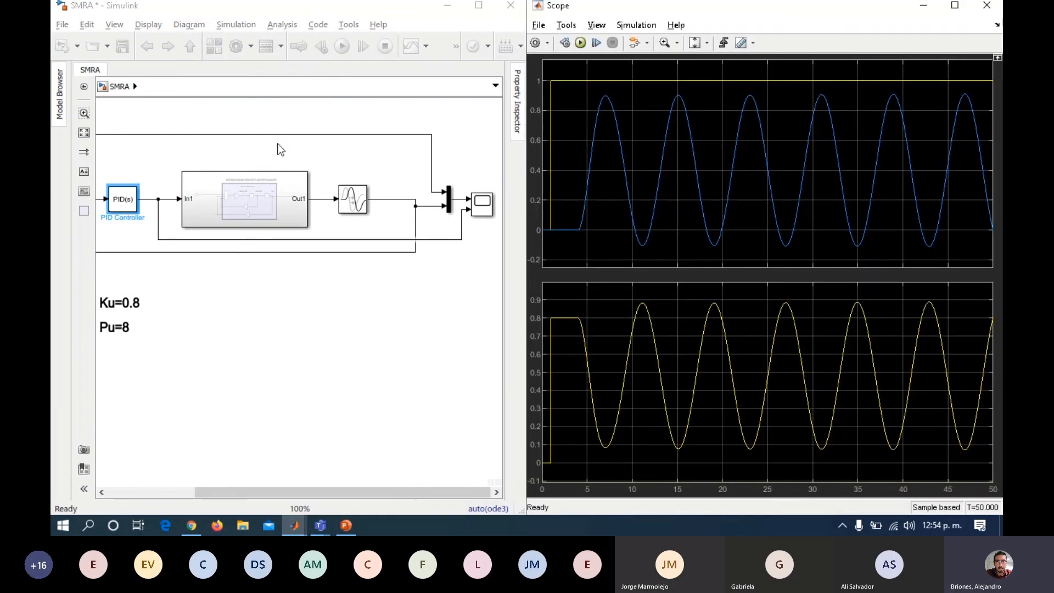
click(285, 279)
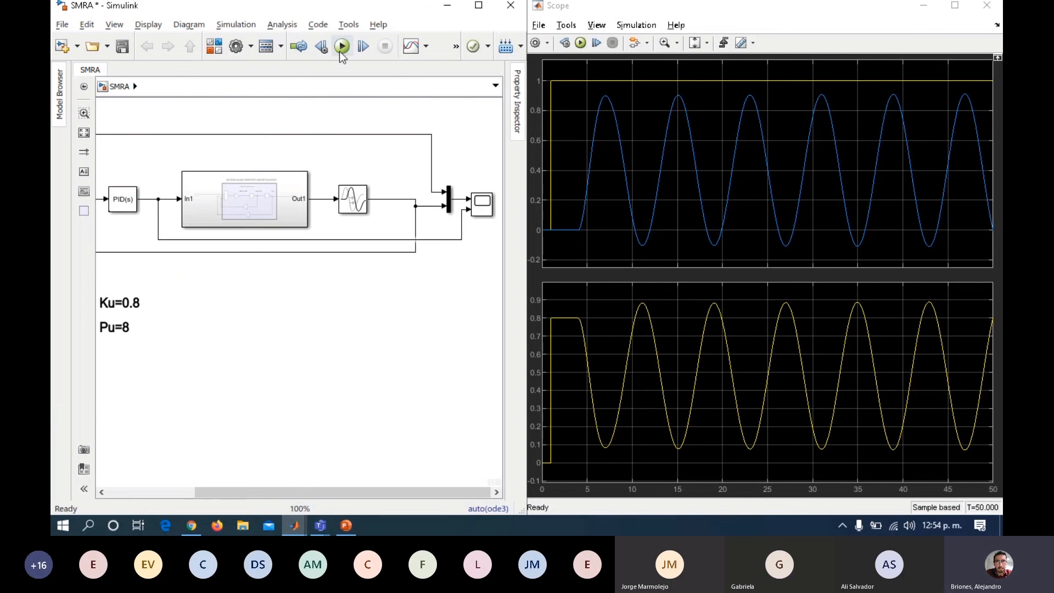
Check the PID Controller block's Kc, Ki and Kd entries and simulate the SMRA model.
drag(277, 492, 219, 492)
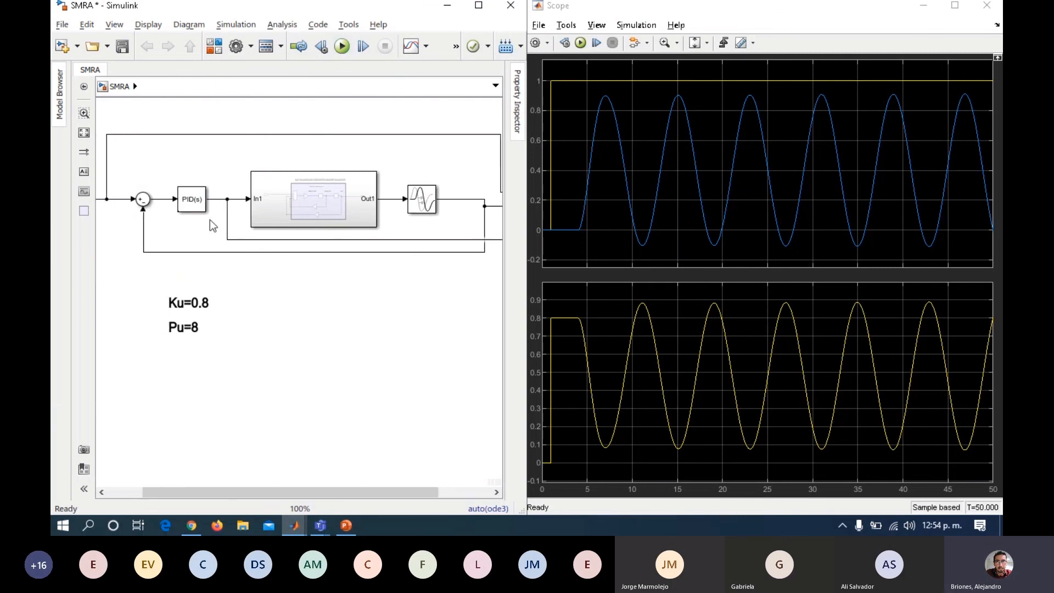
click(192, 202)
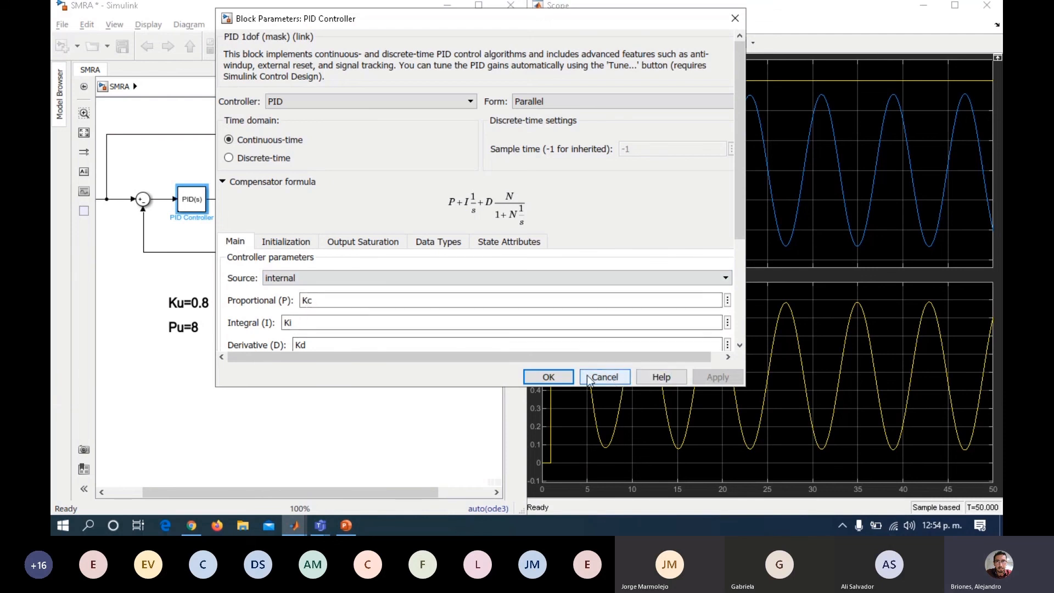
click(550, 378)
click(341, 50)
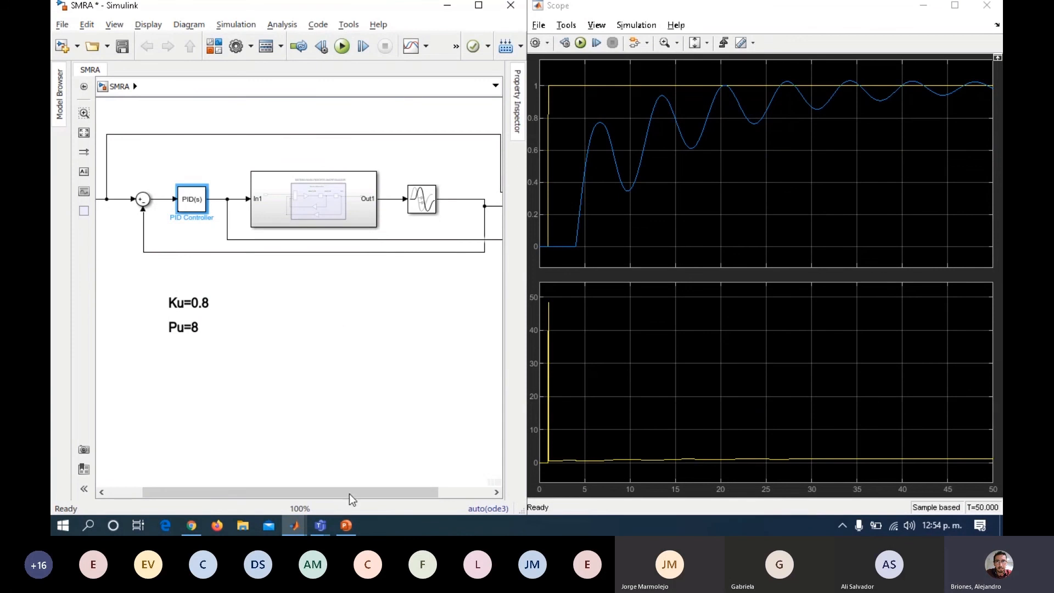
Set the SMRA model's simulation stop time to 80 and rerun the simulation beside the Scope.
click(478, 4)
click(458, 46)
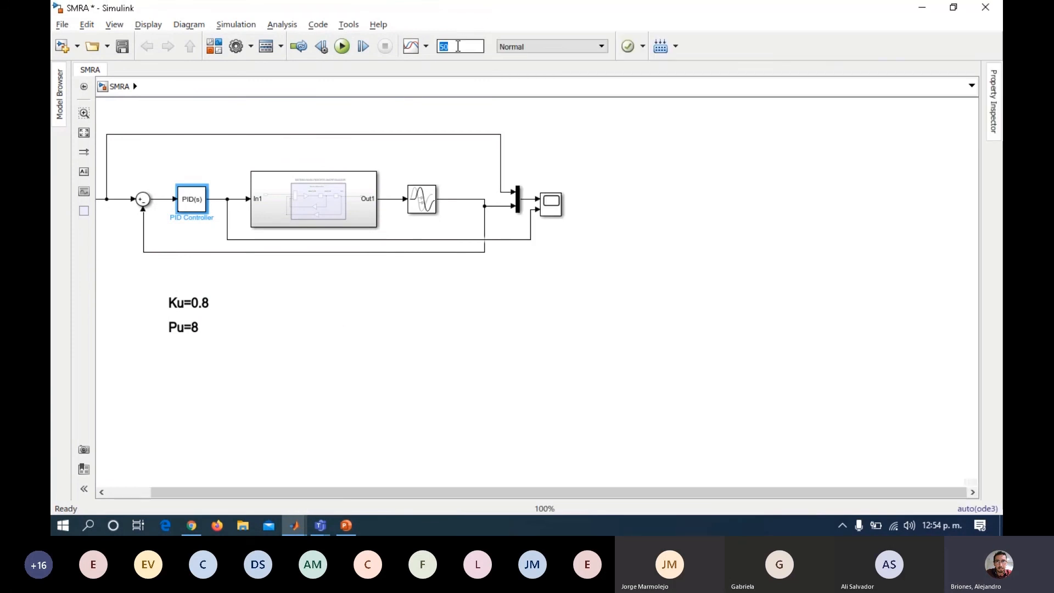
text(80)
click(342, 47)
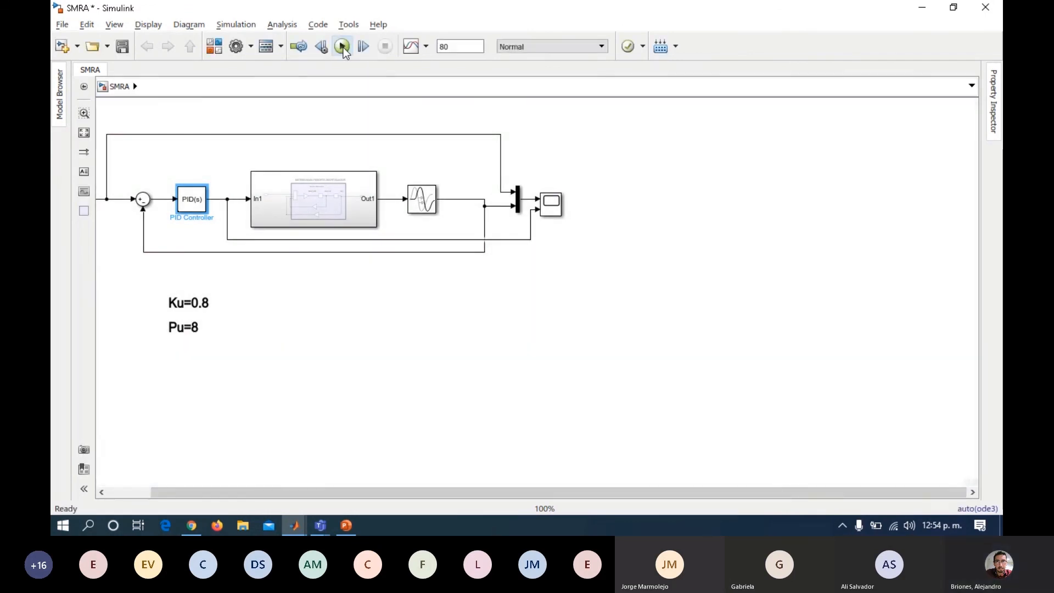
key(super+Left)
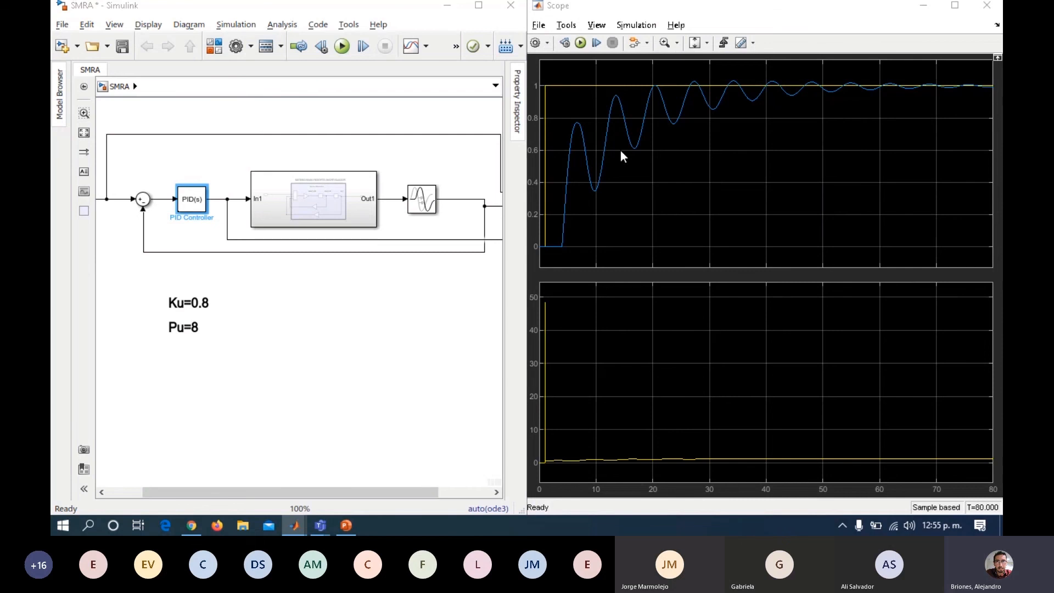
Compare the PID gain values in the MATLAB workspace with the step response in the Scope.
key(alt+Tab)
click(620, 151)
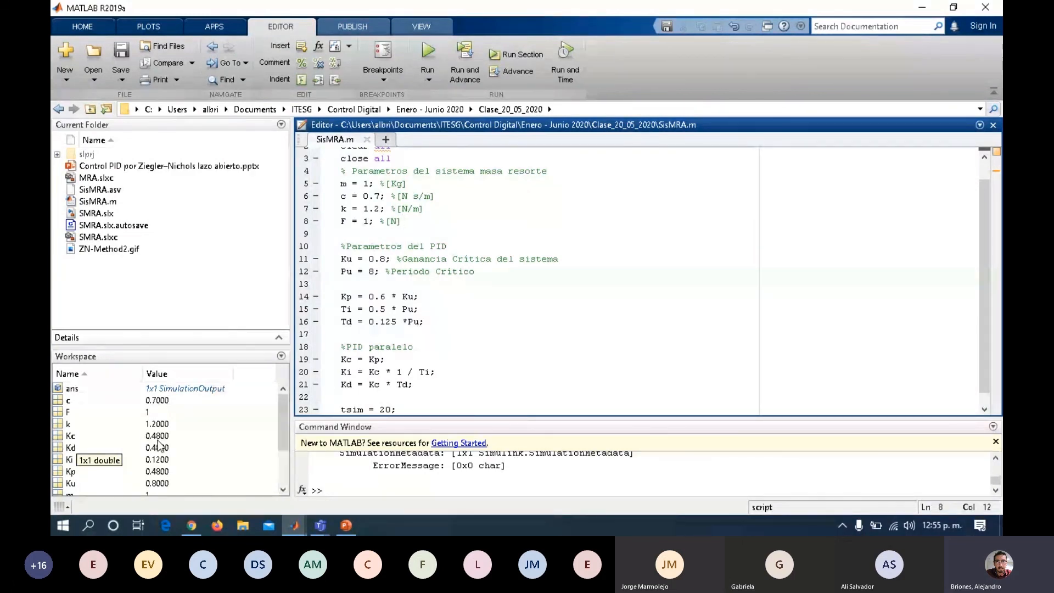
key(alt+Tab)
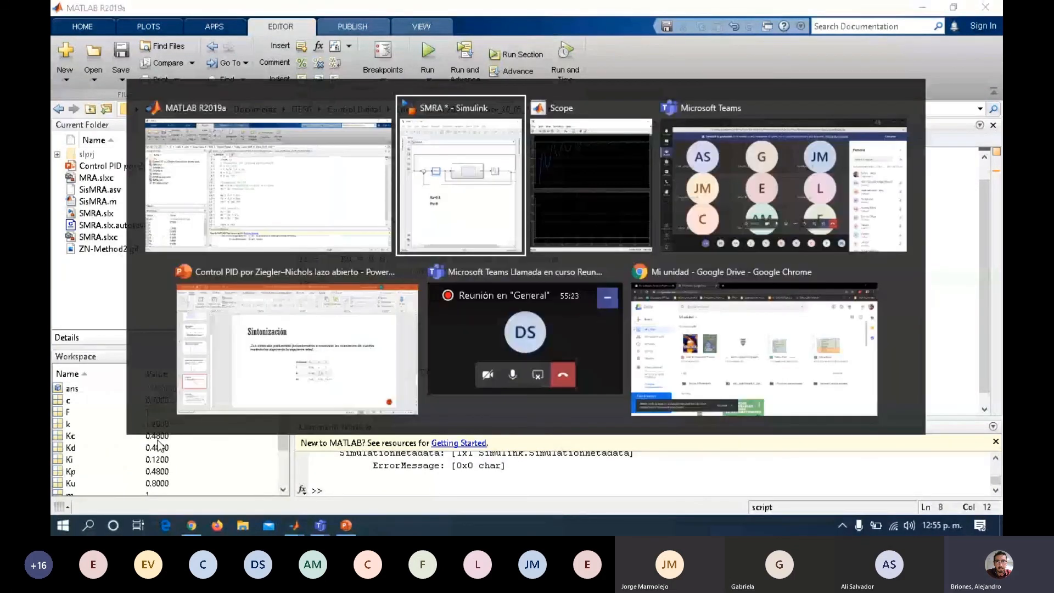
key(alt+Tab)
key(Tab)
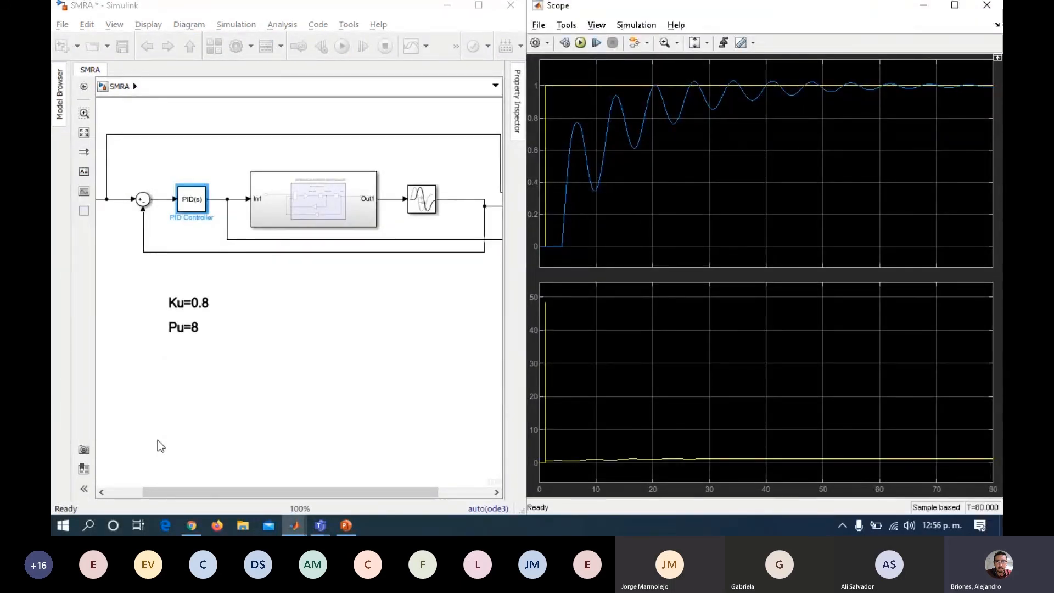
Halve the proportional gain in SisMRA.m with "Kp = 0.6 * Ku /2;", then run the script and view the Scope response.
key(alt+Tab)
key(Tab)
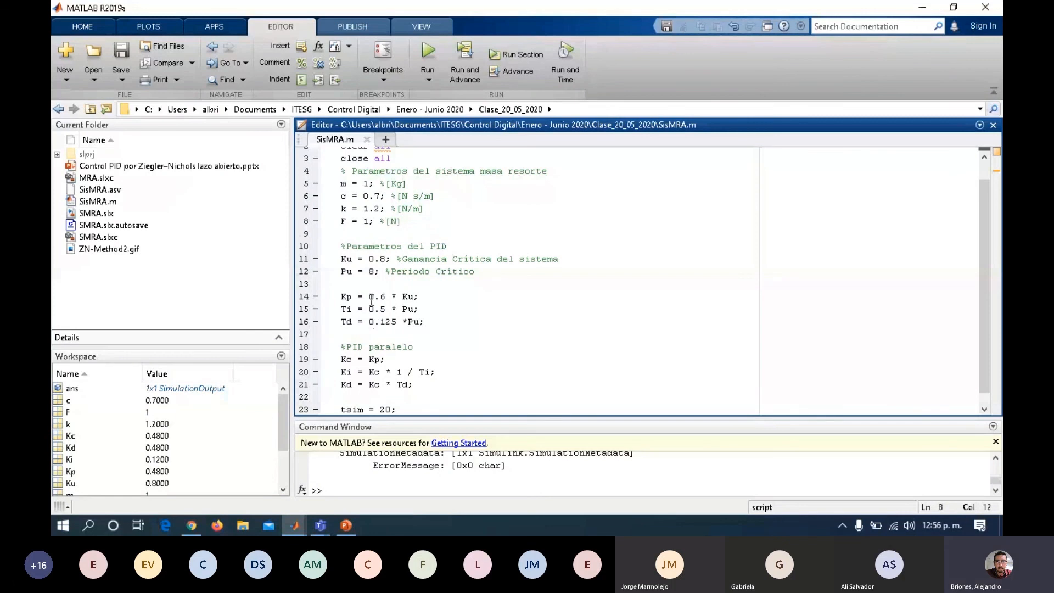
drag(341, 296, 373, 322)
click(415, 297)
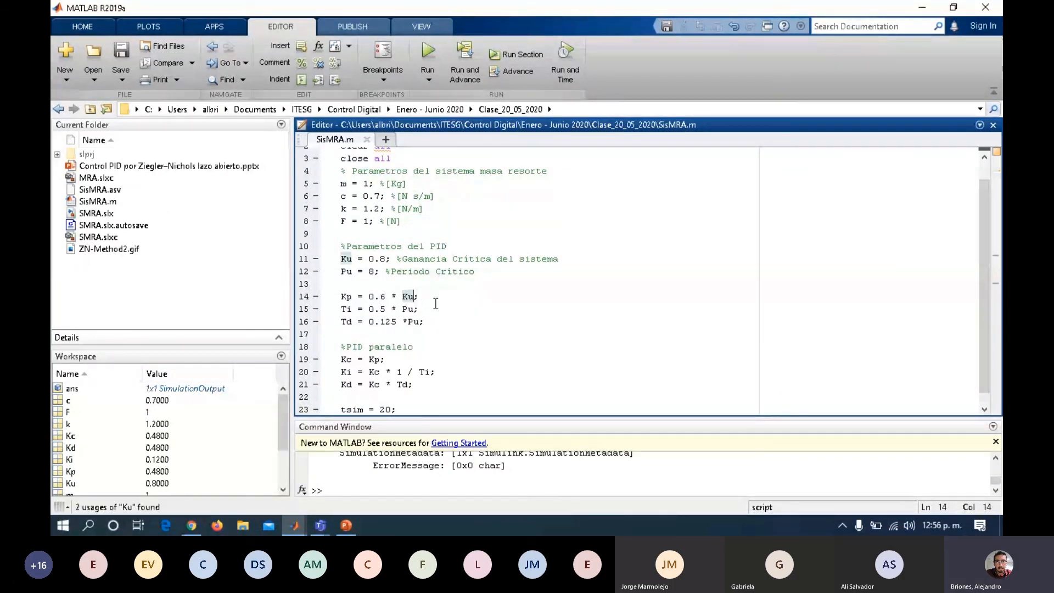
text(/2)
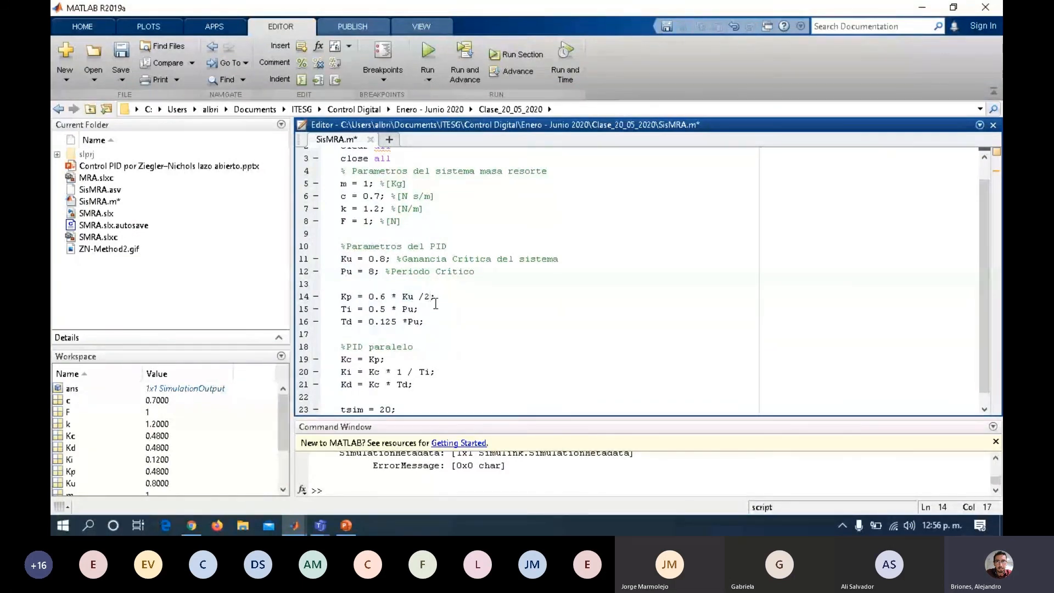
click(427, 55)
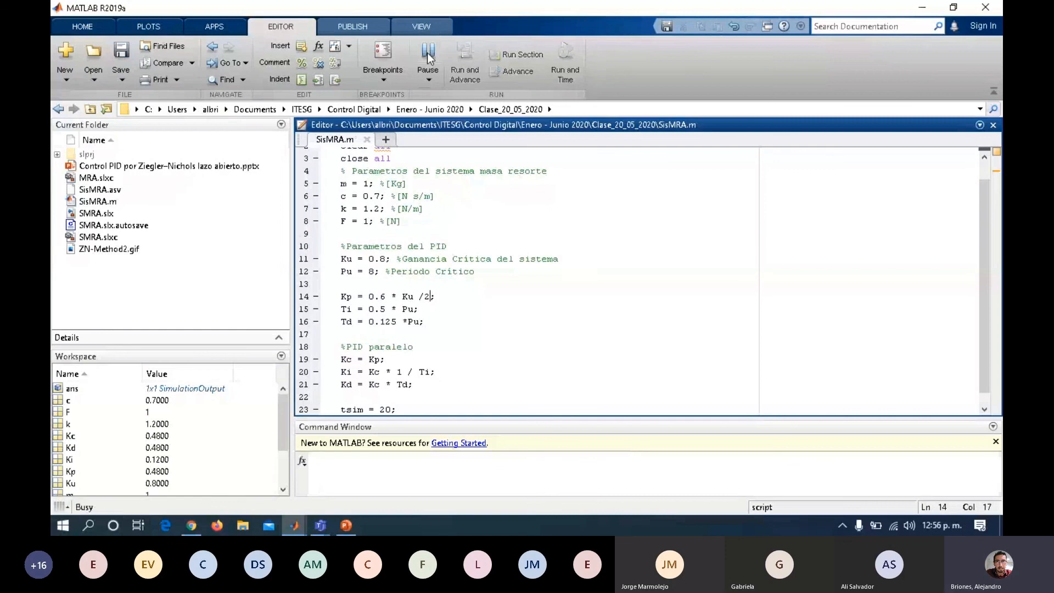
key(alt+Tab)
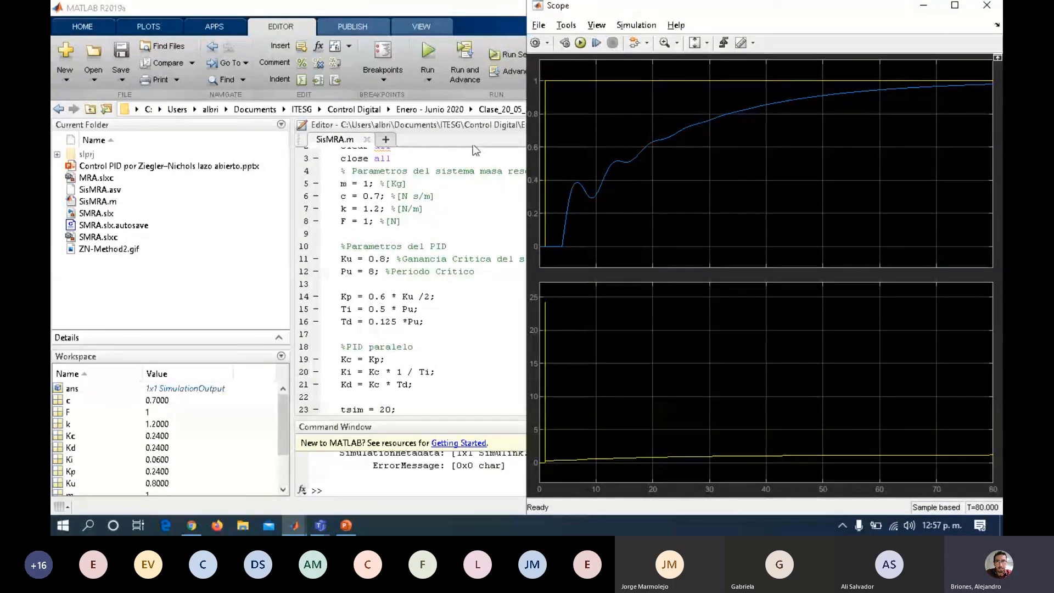
Set the Ti coefficient in SisMRA.m to 0.1, then run the script and view the Scope response.
click(351, 310)
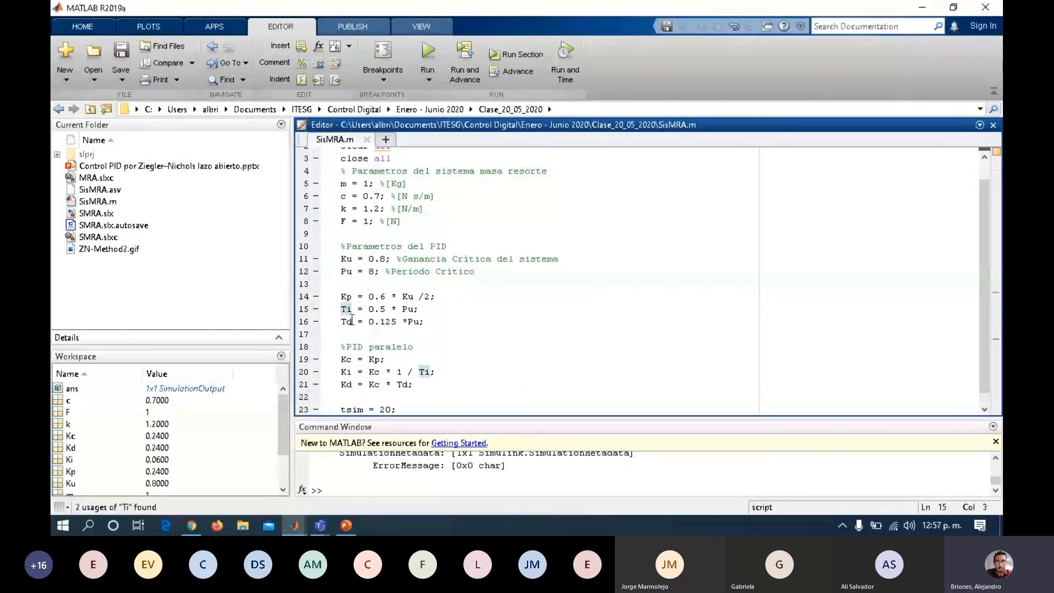
click(385, 309)
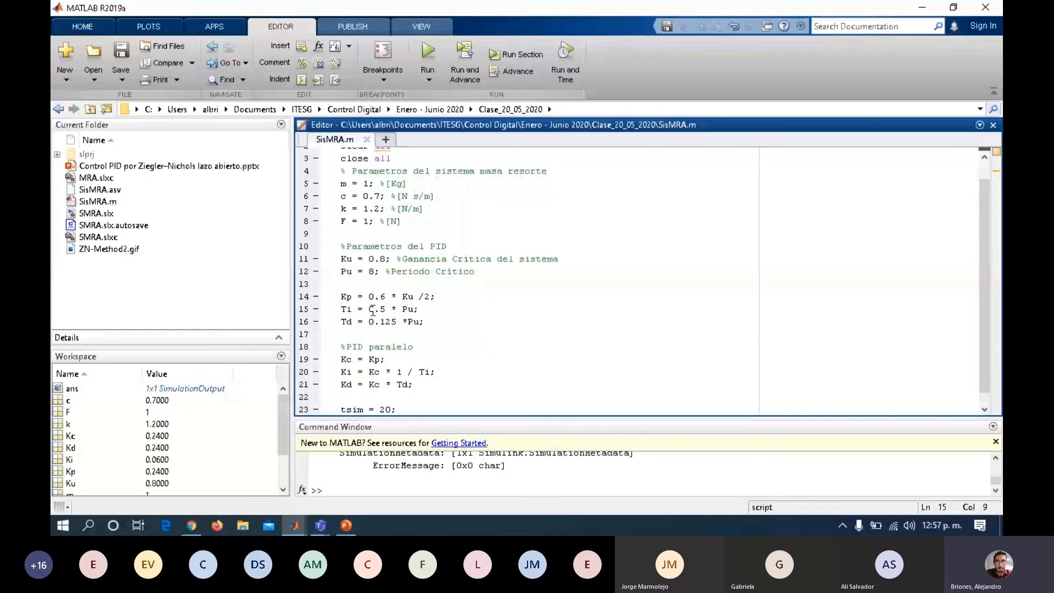
drag(370, 309, 388, 309)
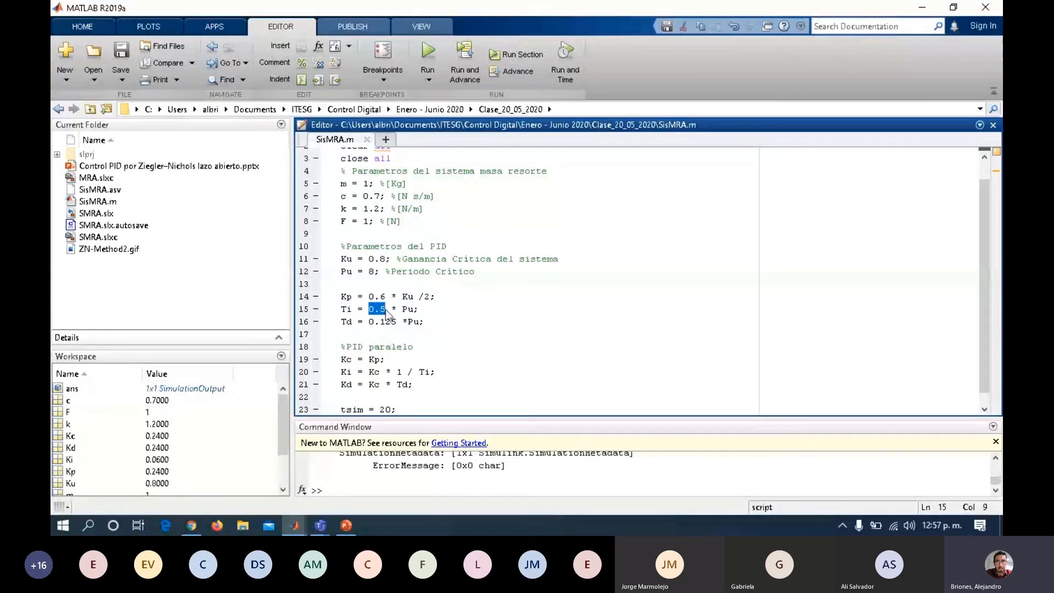
click(388, 309)
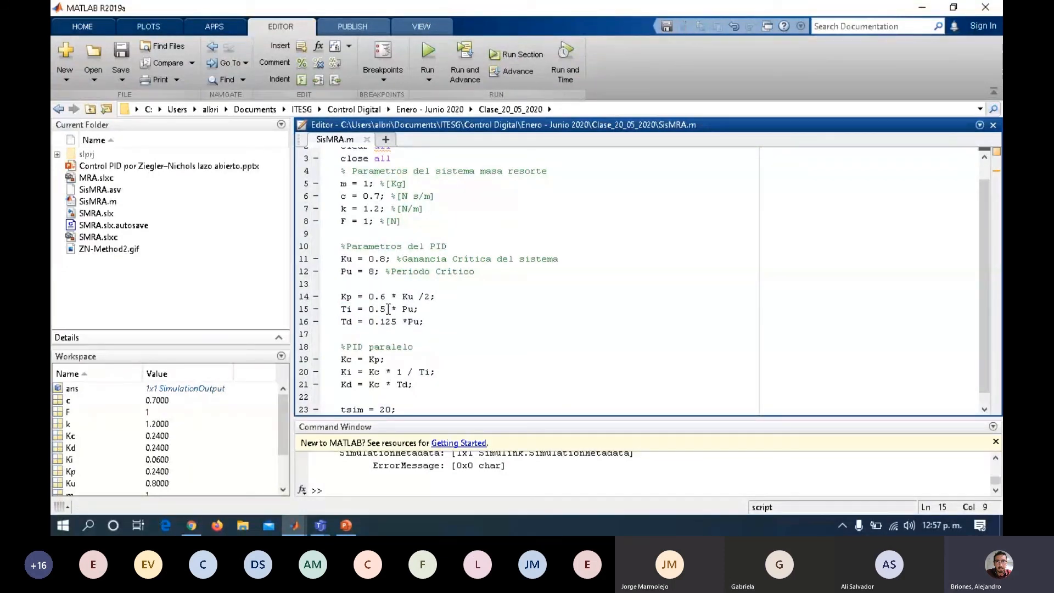
key(BackSpace)
text(1)
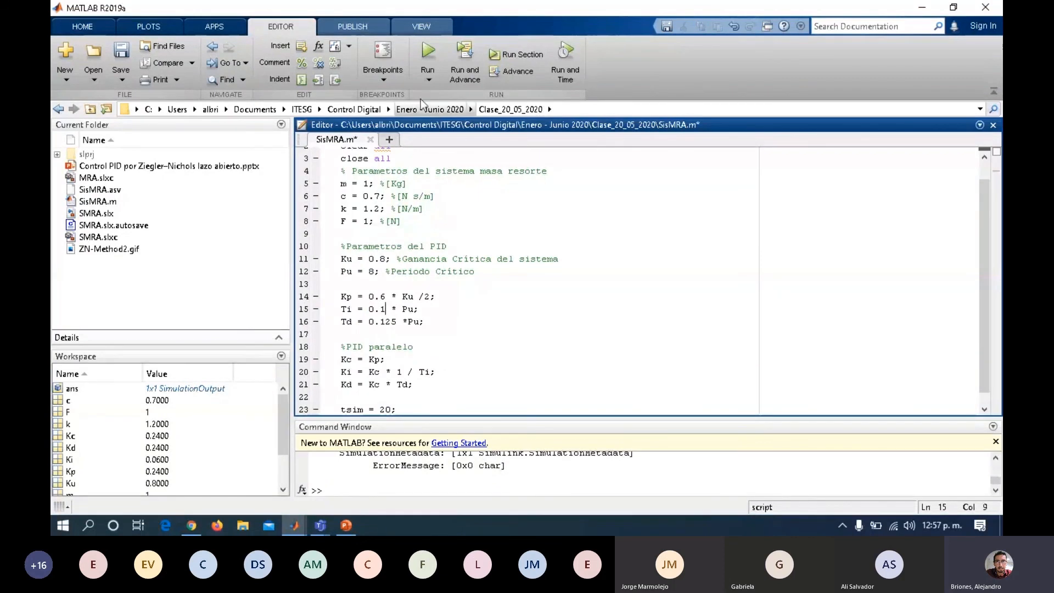
click(424, 52)
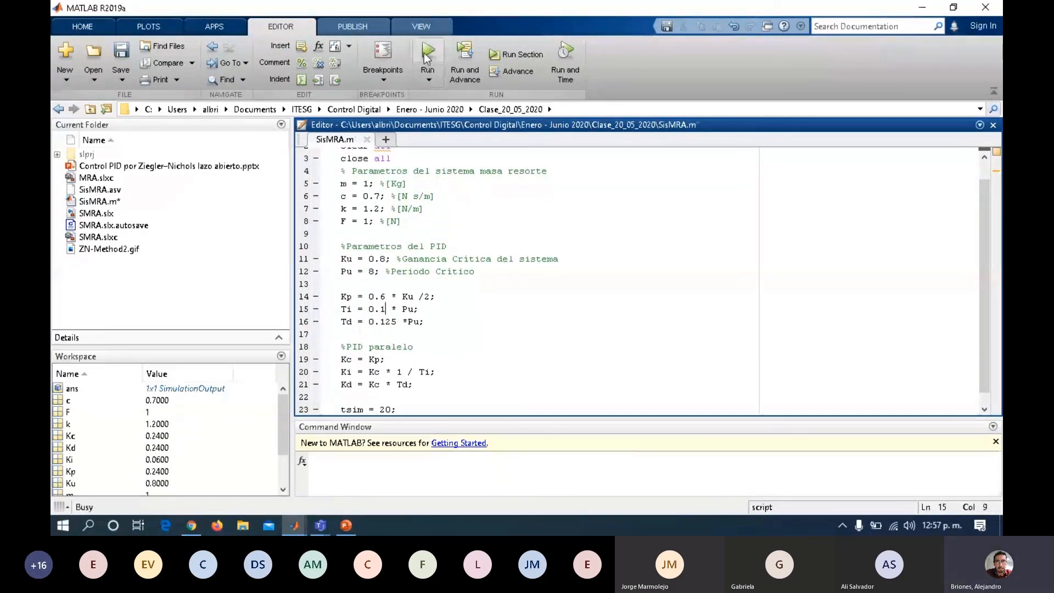
mouse_move(347, 529)
key(alt+Tab)
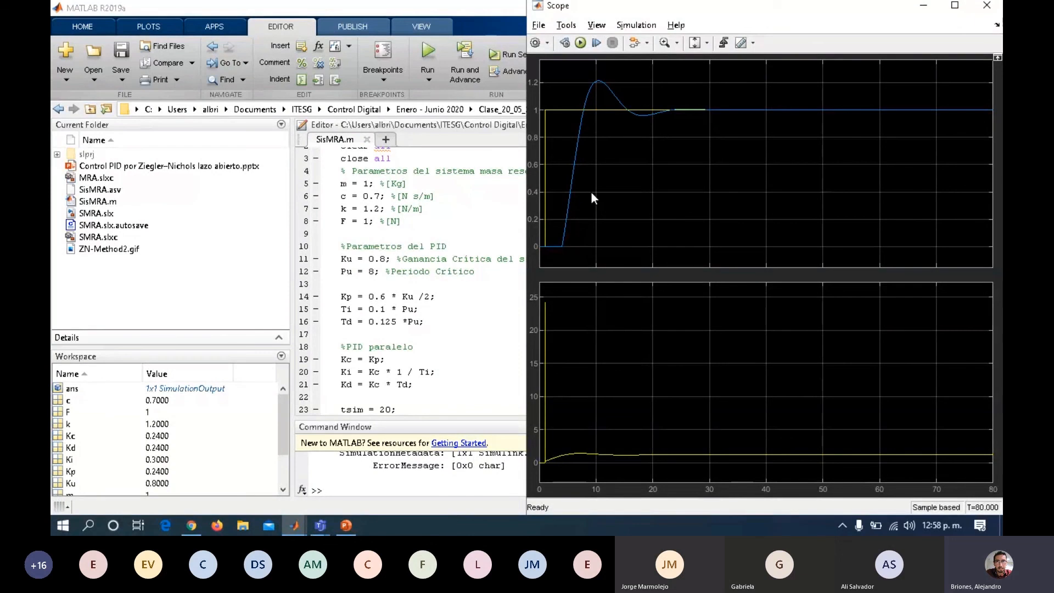
Switch to the PowerPoint presentation and show slide 7, "Consideraciones", as a full-screen slide show.
click(346, 526)
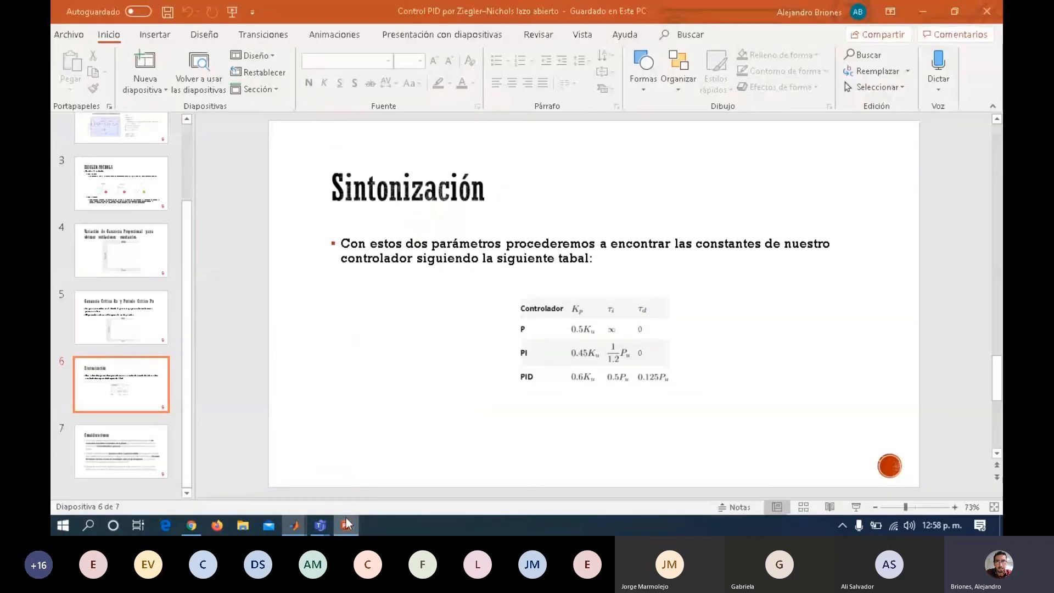
click(114, 446)
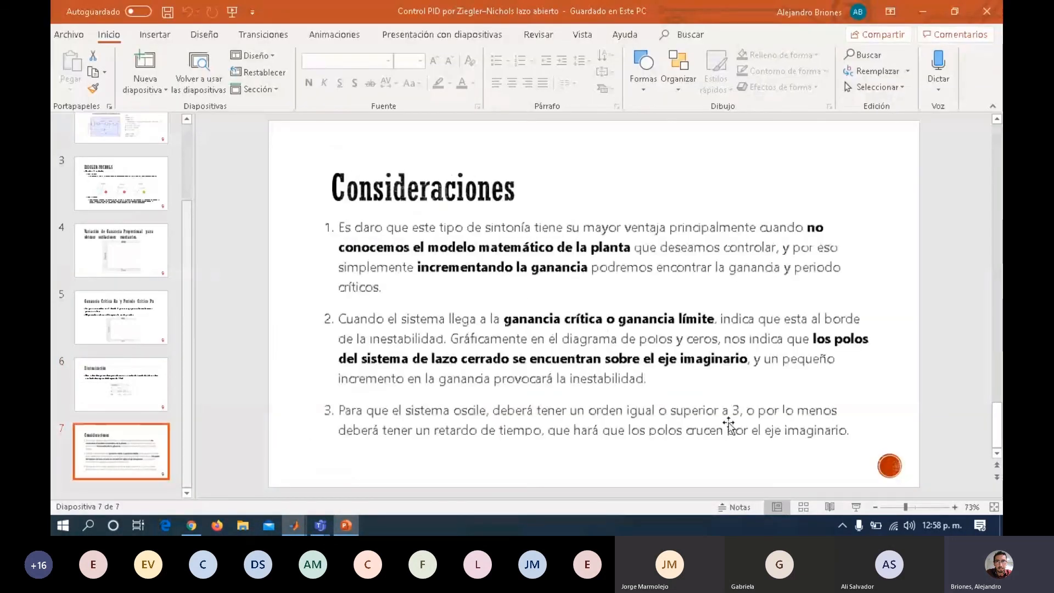
click(858, 507)
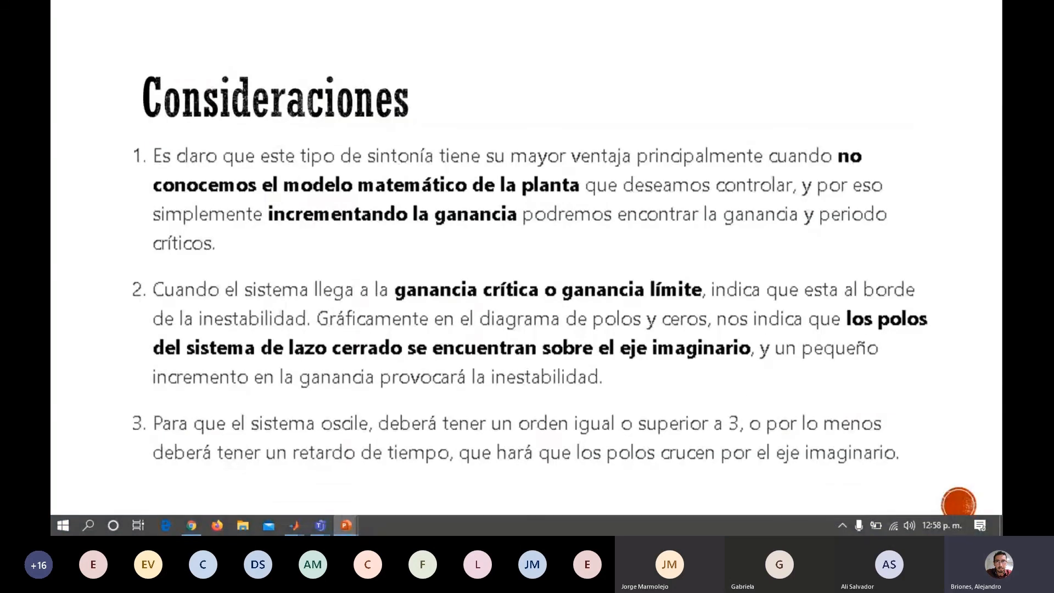